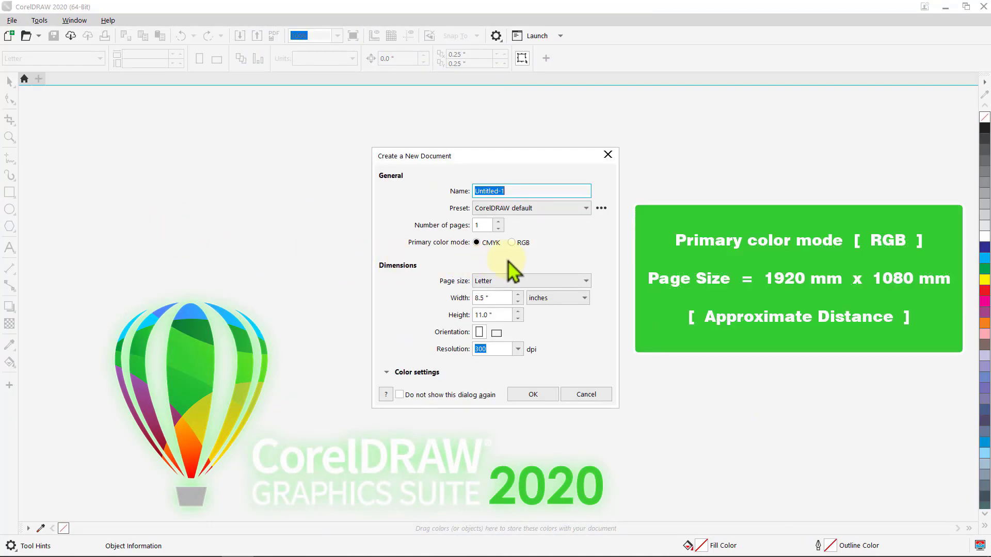
Create a new document in RGB color mode with millimeters as units and a page size of 1920 × 1080 mm
{"action": "left_click", "coordinate": [512, 243]}
{"action": "left_click", "coordinate": [585, 298]}
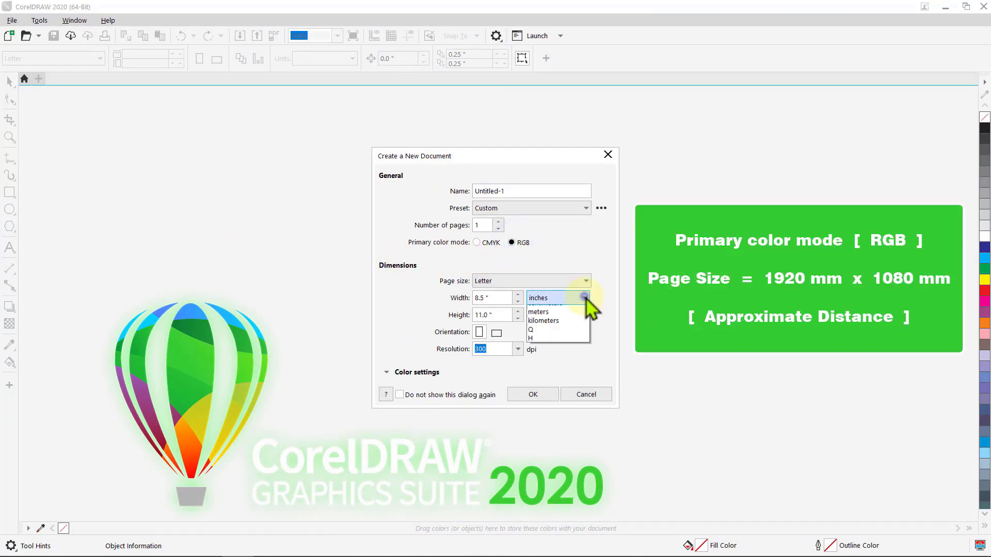
{"action": "left_click", "coordinate": [577, 319]}
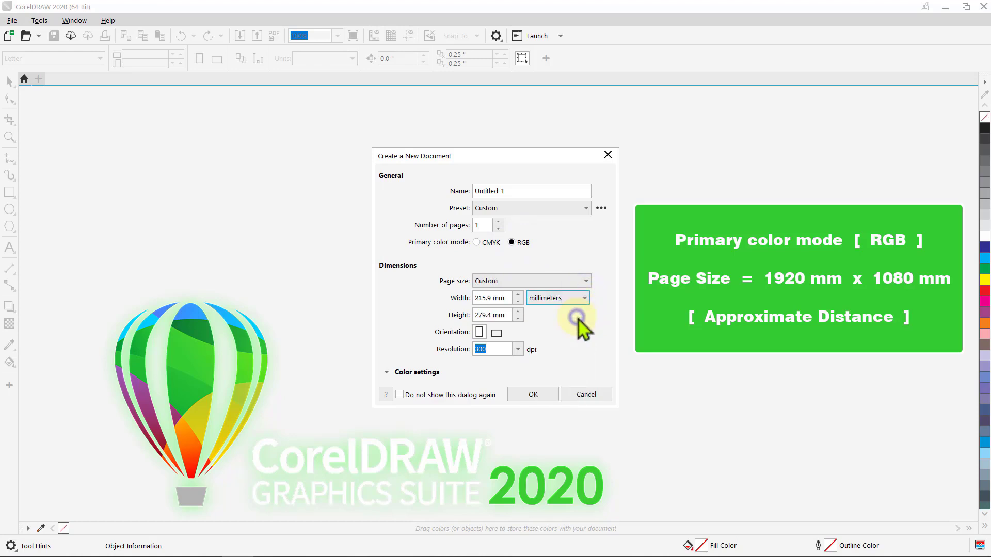
{"action": "double_click", "coordinate": [493, 297]}
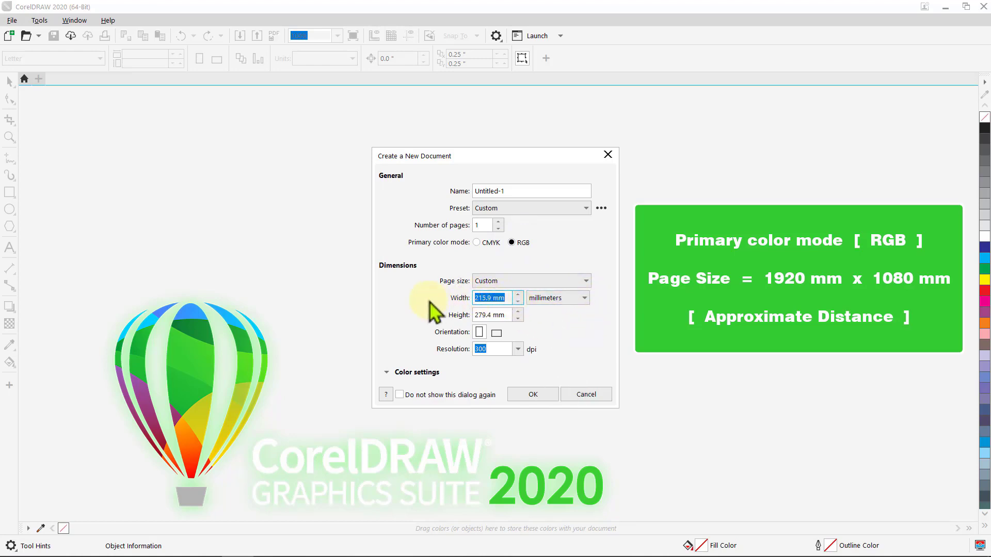
{"action": "type", "text": "1,920"}
{"action": "left_click_drag", "start_coordinate": [508, 314], "coordinate": [474, 312]}
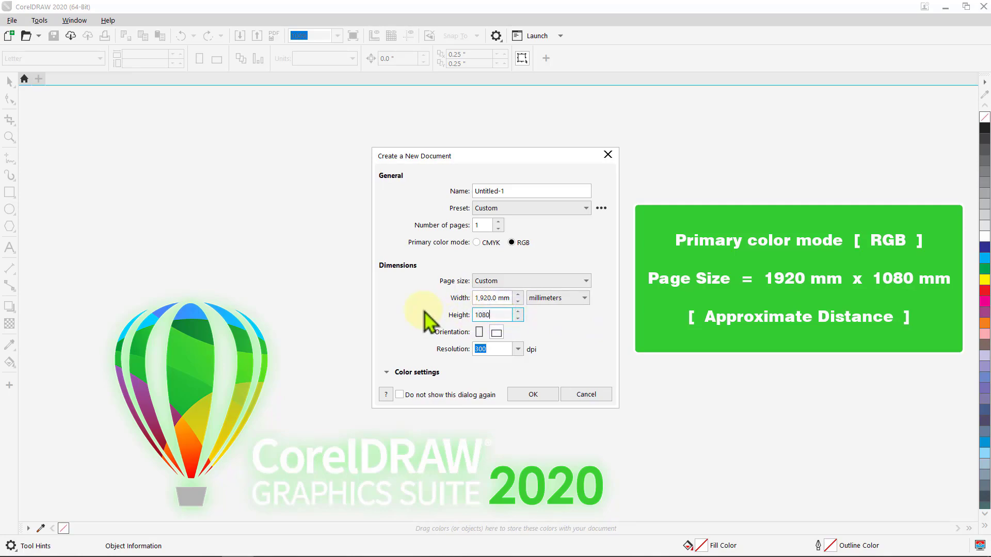
{"action": "left_click", "coordinate": [530, 395]}
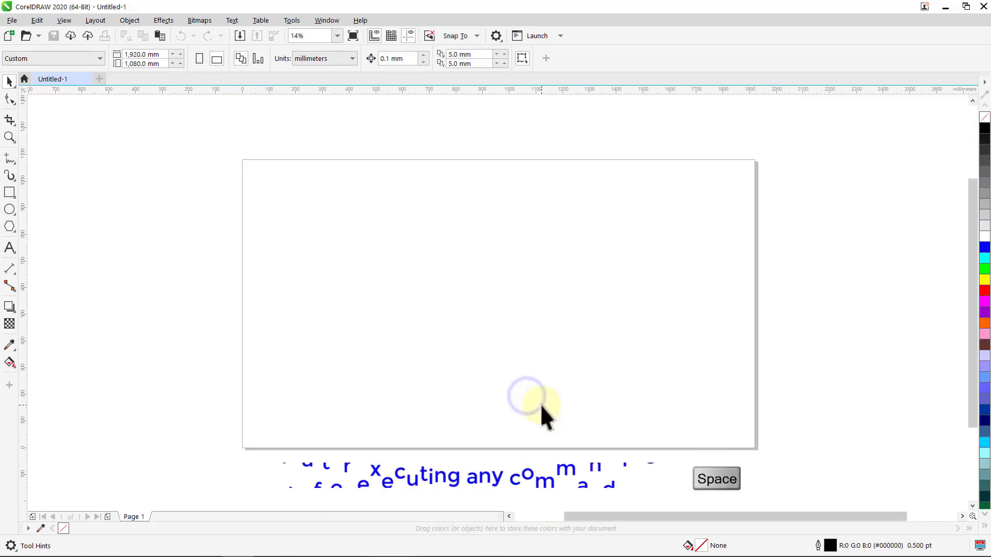
Set the default button size of the toolbars to Medium
{"action": "left_click", "coordinate": [331, 23]}
{"action": "mouse_move", "coordinate": [356, 195]}
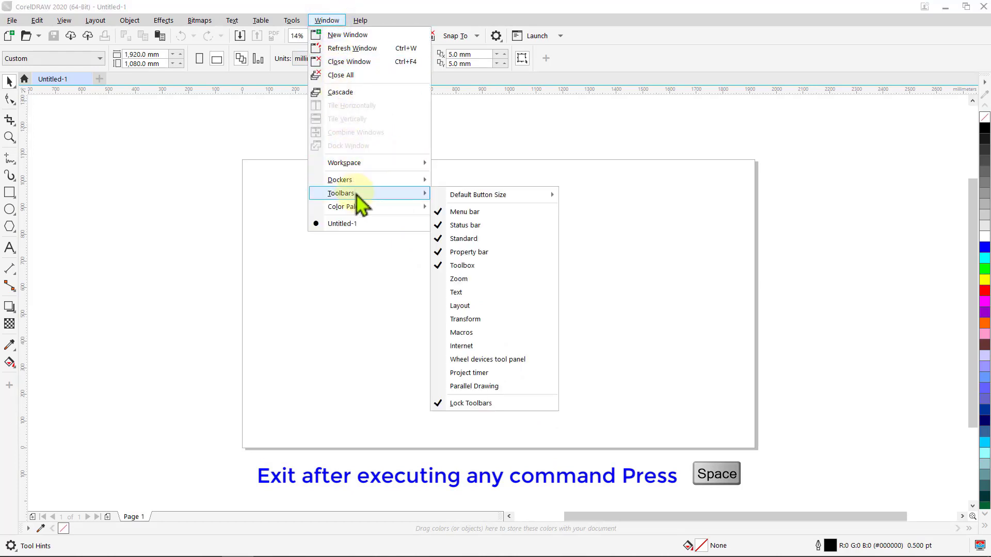
{"action": "mouse_move", "coordinate": [480, 197]}
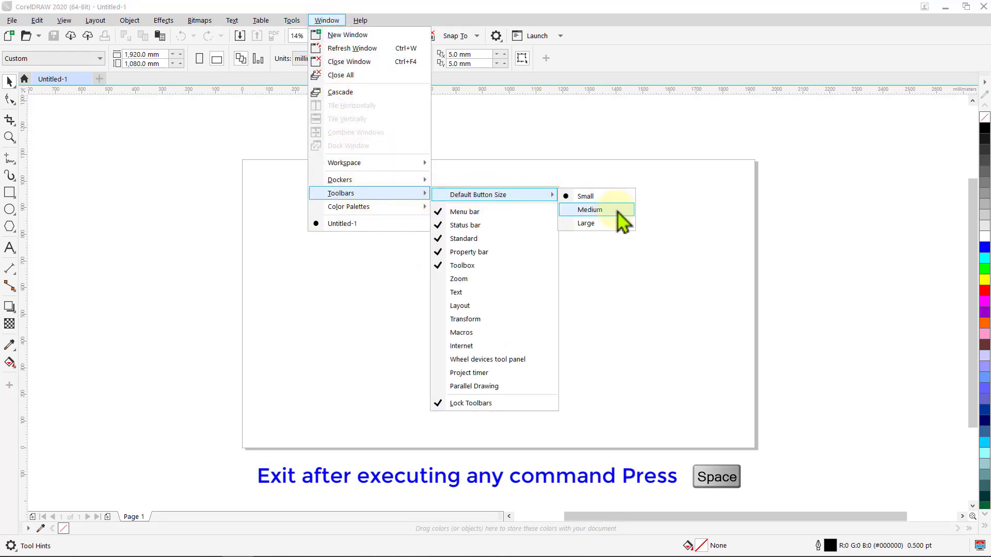
{"action": "left_click", "coordinate": [590, 209]}
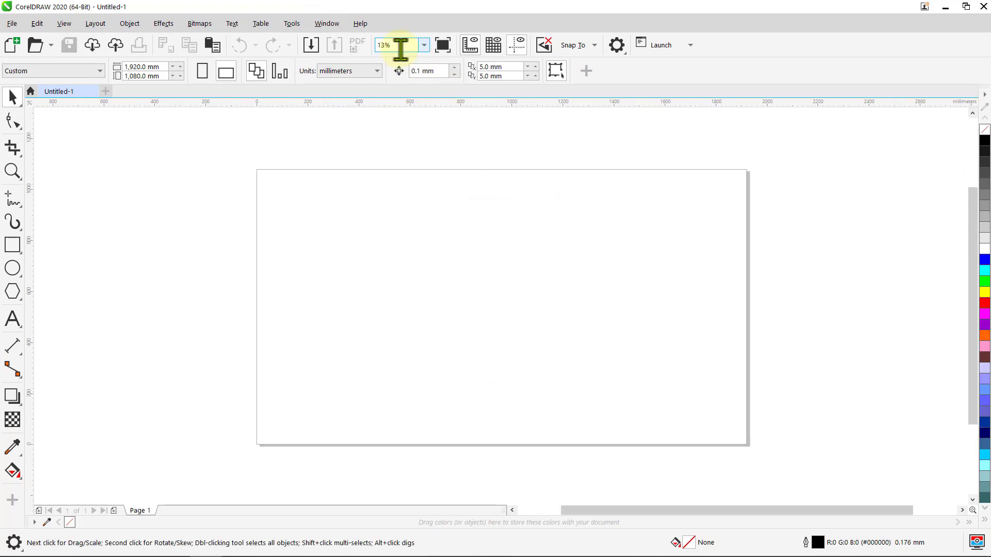
Create a new table with 20 rows and 15 columns, 200 mm high and 150 mm wide
{"action": "type", "text": "90"}
{"action": "key", "text": "Return"}
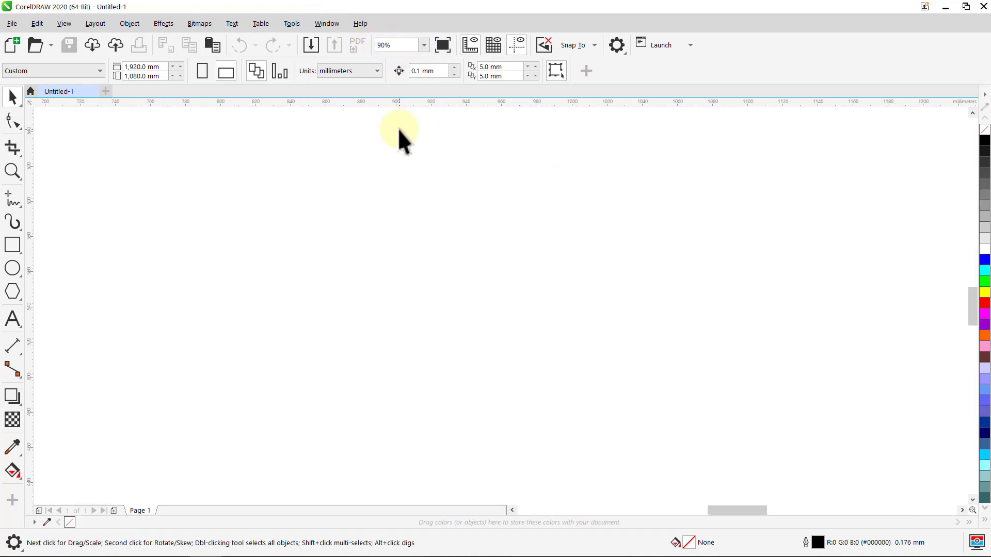
{"action": "left_click", "coordinate": [260, 24]}
{"action": "left_click", "coordinate": [274, 44]}
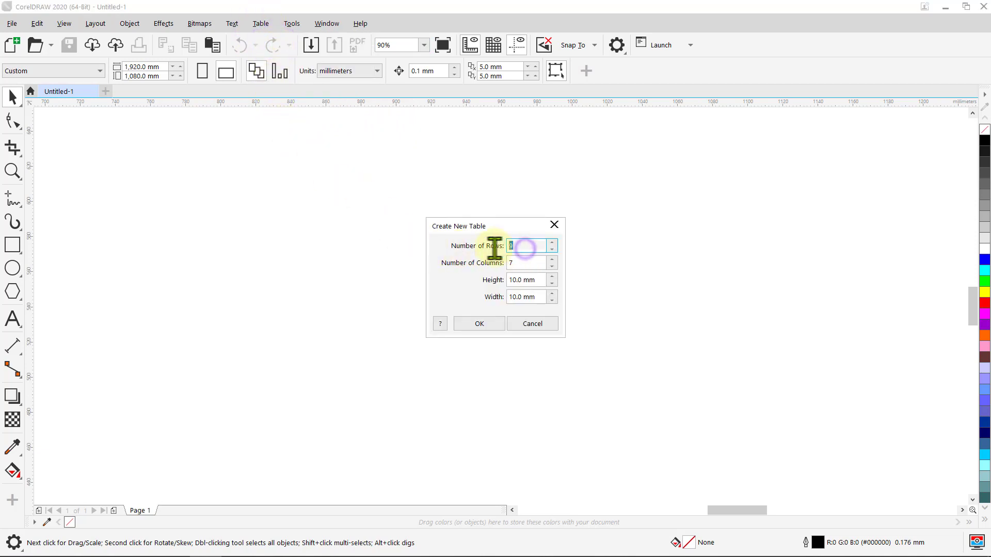
{"action": "type", "text": "20"}
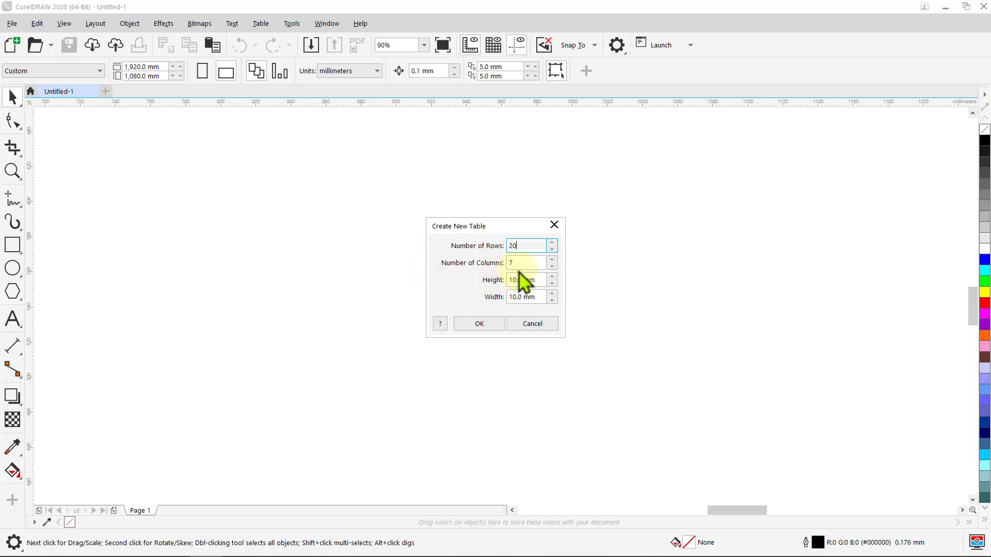
{"action": "left_click", "coordinate": [519, 263]}
{"action": "type", "text": "7"}
{"action": "double_click", "coordinate": [519, 263]}
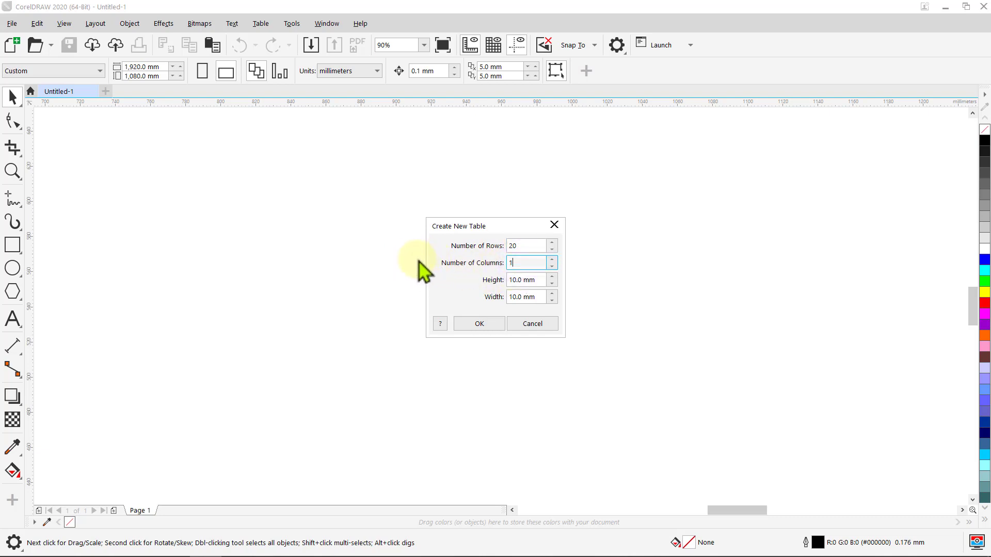
{"action": "left_click_drag", "start_coordinate": [539, 283], "coordinate": [505, 283]}
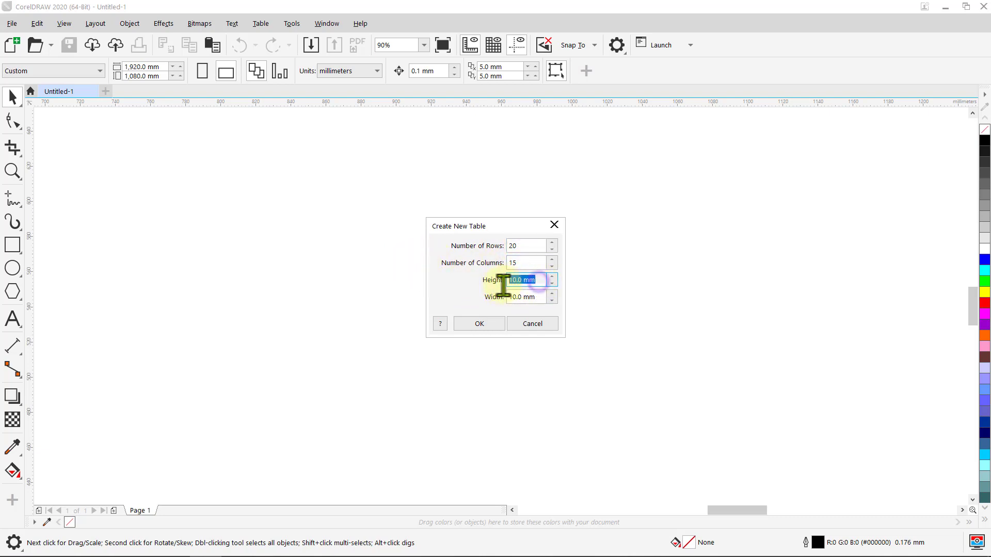
{"action": "type", "text": "200"}
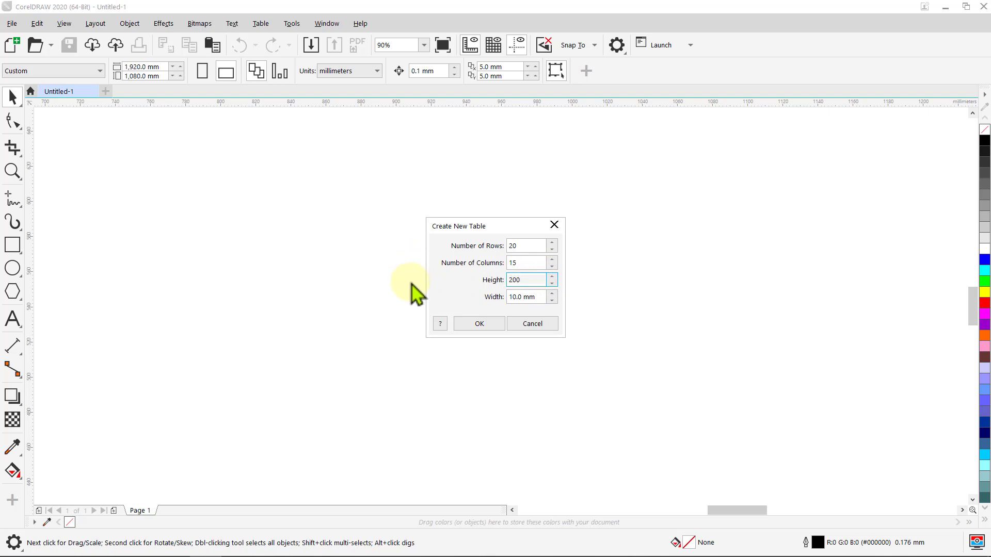
{"action": "left_click_drag", "start_coordinate": [538, 298], "coordinate": [445, 300]}
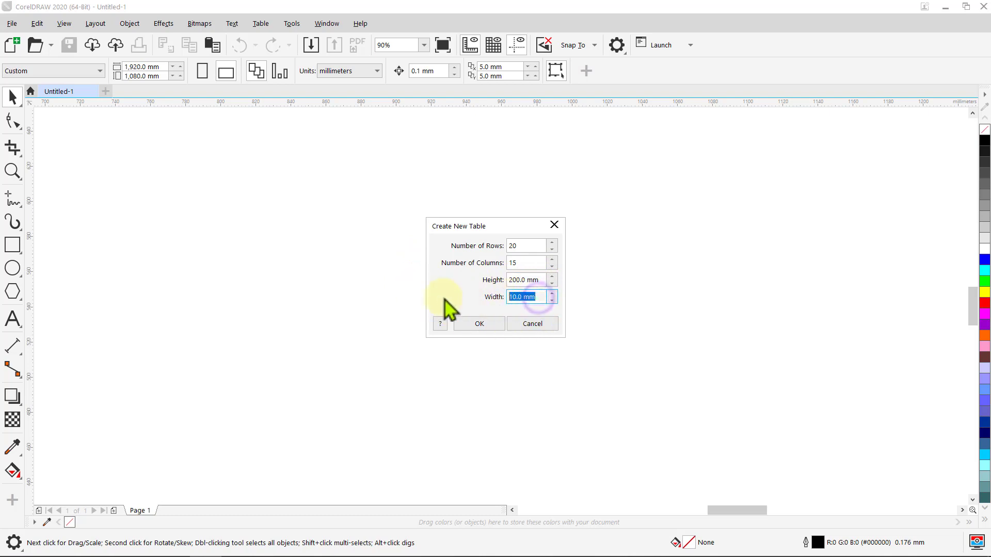
{"action": "type", "text": "150"}
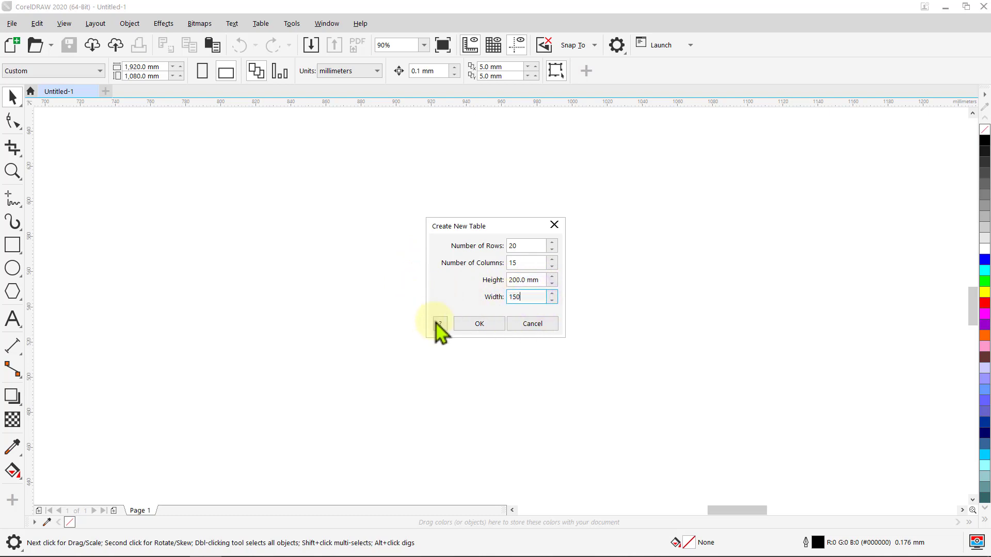
{"action": "left_click", "coordinate": [468, 323]}
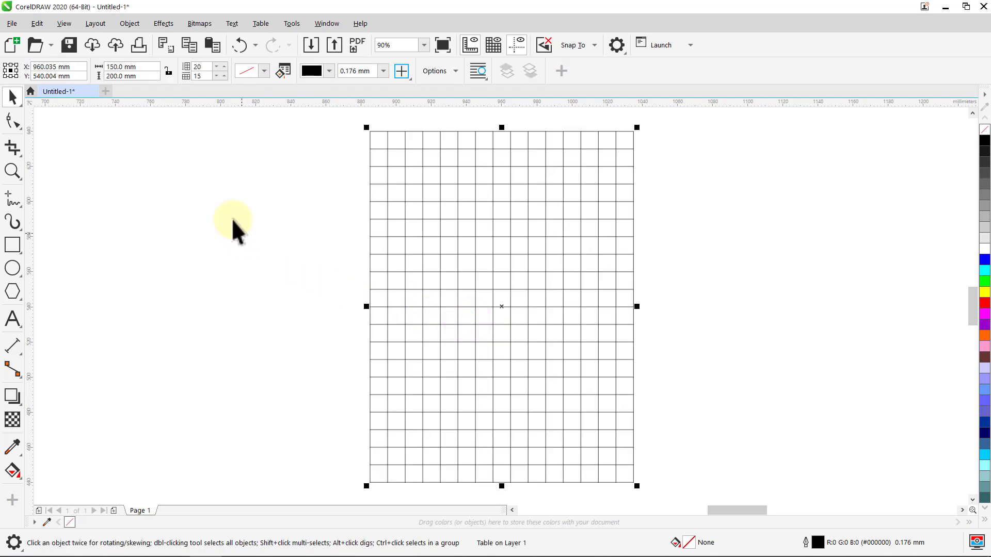
Convert the table to curves and choose an outline width for the resulting grid lines
{"action": "left_click", "coordinate": [131, 24]}
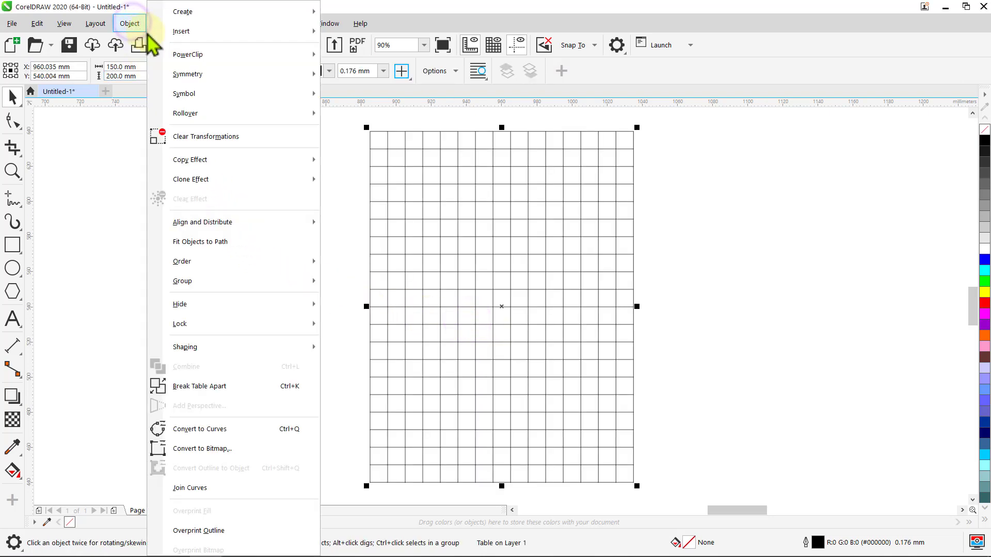
{"action": "left_click", "coordinate": [194, 429]}
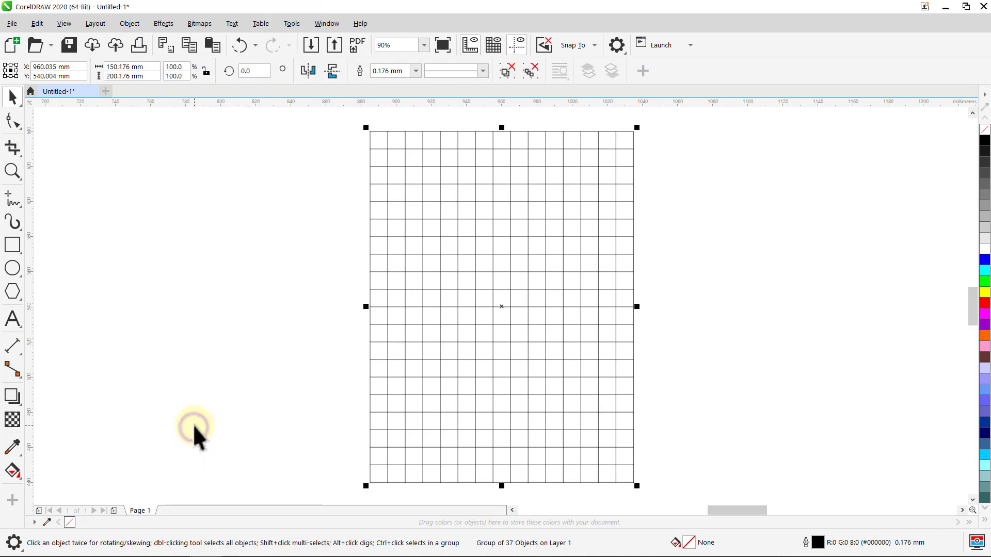
{"action": "left_click", "coordinate": [416, 71]}
{"action": "left_click", "coordinate": [403, 109]}
{"action": "left_click", "coordinate": [398, 118]}
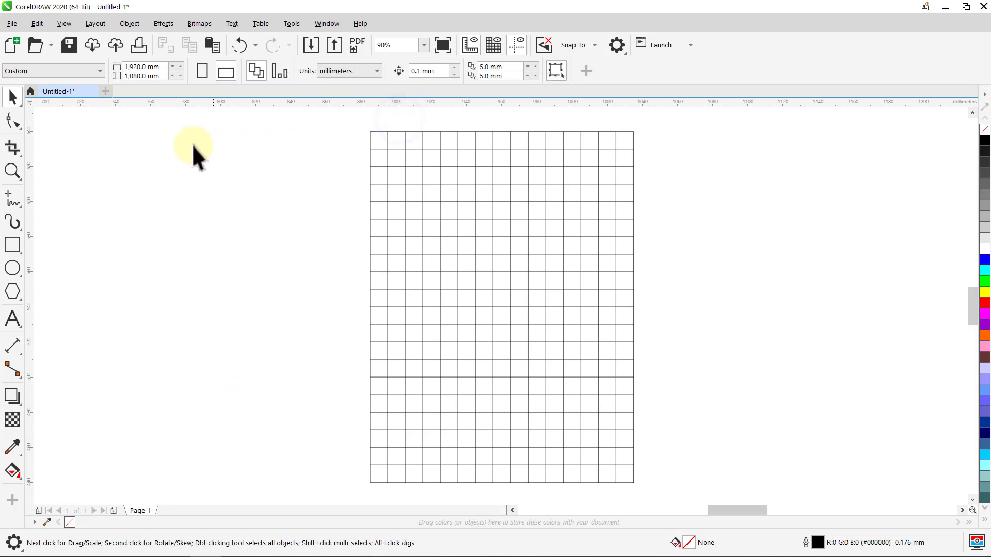
Use Virtual Segment Delete to clear the cell dividers inside columns 7, 9, 11, 13 and 15, and link columns 7 and 9 along the top row
{"action": "left_click", "coordinate": [14, 151]}
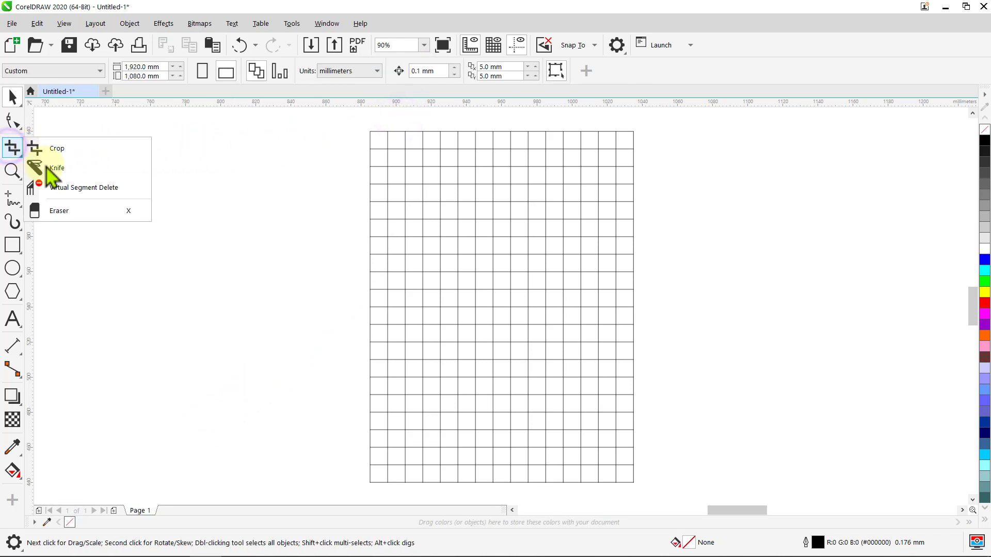
{"action": "left_click", "coordinate": [72, 186]}
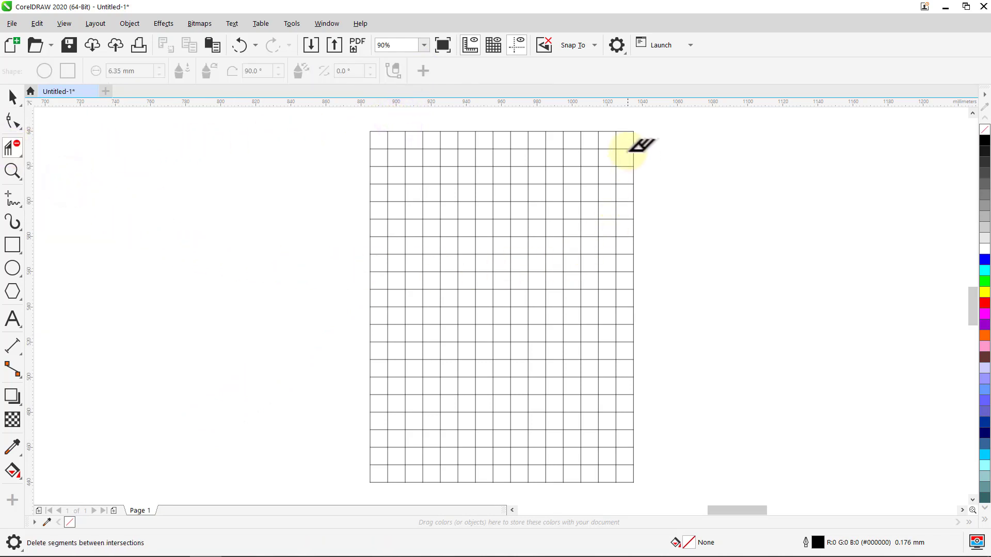
{"action": "key", "text": "ctrl+z"}
{"action": "left_click_drag", "start_coordinate": [627, 137], "coordinate": [626, 430]}
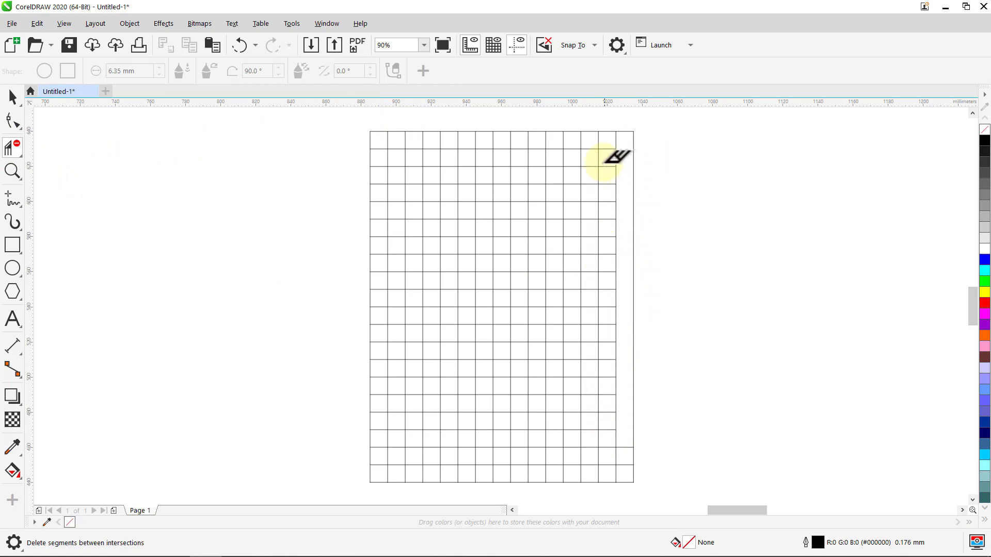
{"action": "left_click_drag", "start_coordinate": [593, 144], "coordinate": [592, 418]}
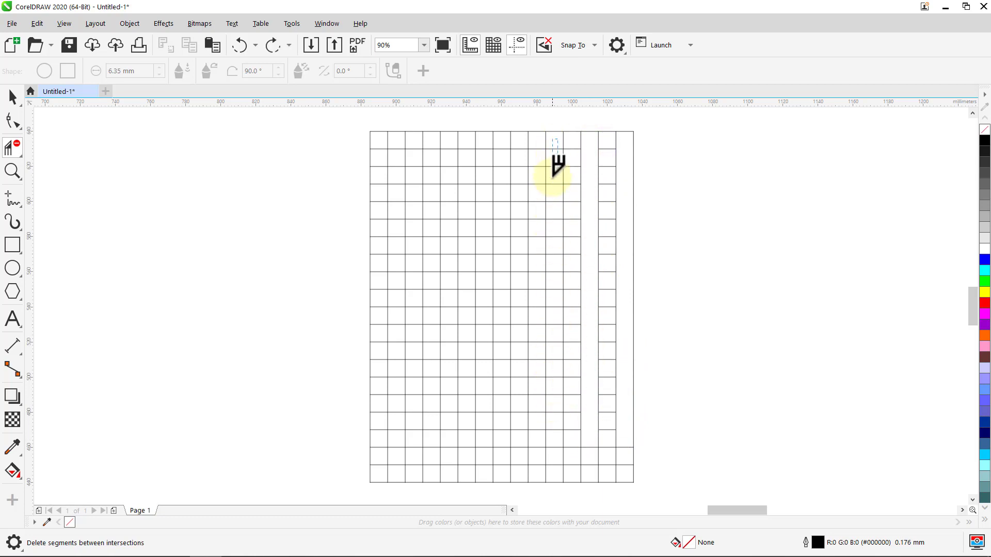
{"action": "left_click_drag", "start_coordinate": [556, 154], "coordinate": [553, 439]}
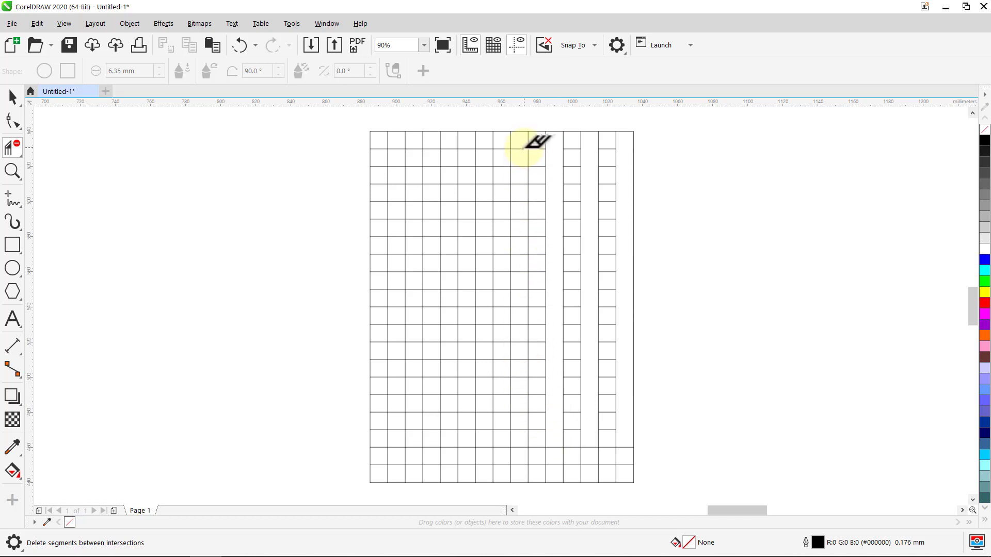
{"action": "left_click_drag", "start_coordinate": [522, 145], "coordinate": [521, 416]}
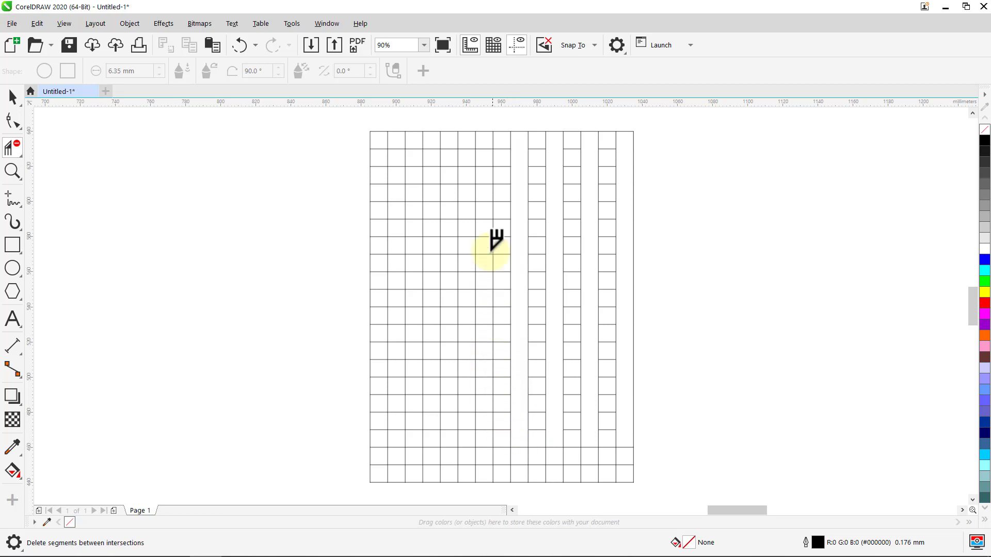
{"action": "left_click_drag", "start_coordinate": [488, 167], "coordinate": [483, 439]}
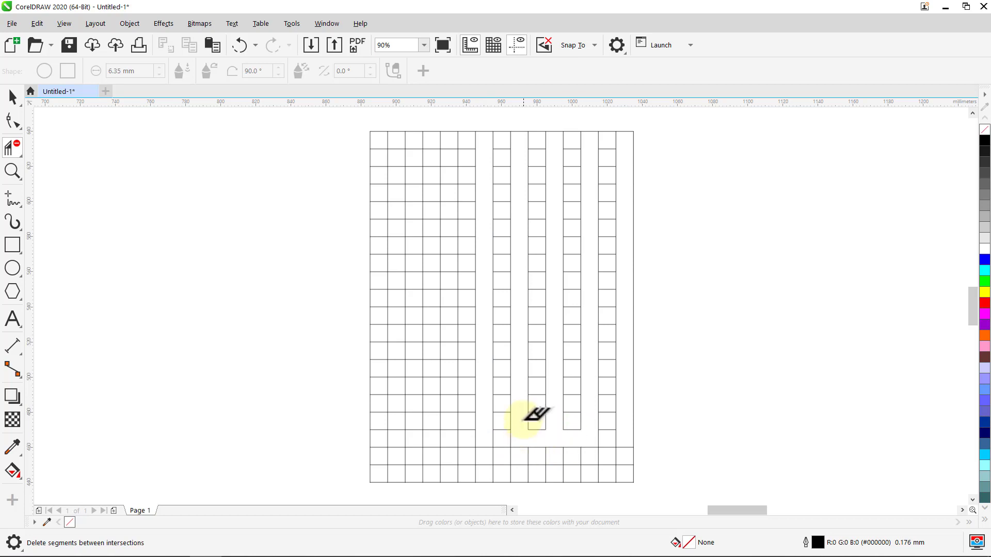
{"action": "left_click_drag", "start_coordinate": [518, 139], "coordinate": [493, 135]}
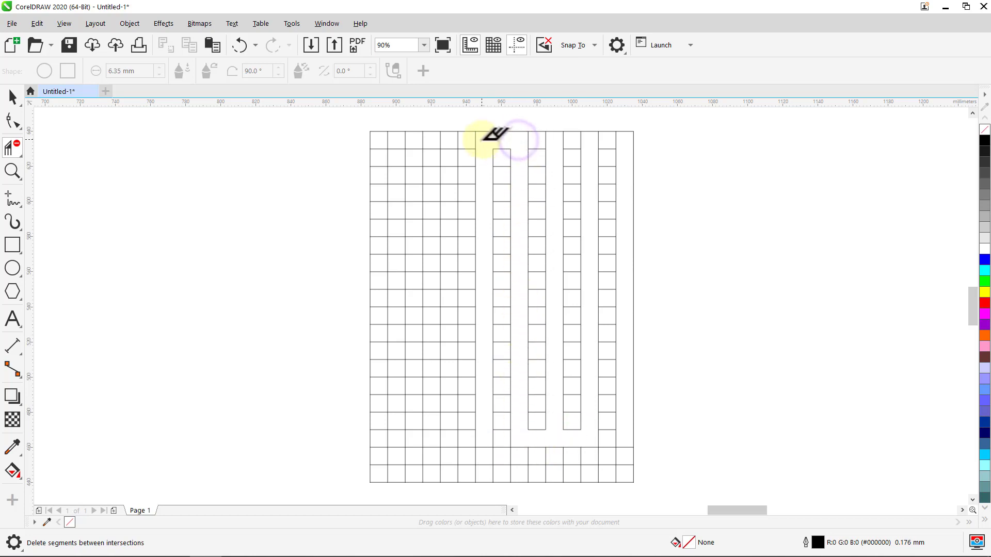
Delete grid segments to open a passage along row 18 through columns 1 to 6, up column 5 and back along row 14 to column 3
{"action": "left_click_drag", "start_coordinate": [448, 440], "coordinate": [381, 439]}
{"action": "left_click", "coordinate": [379, 439]}
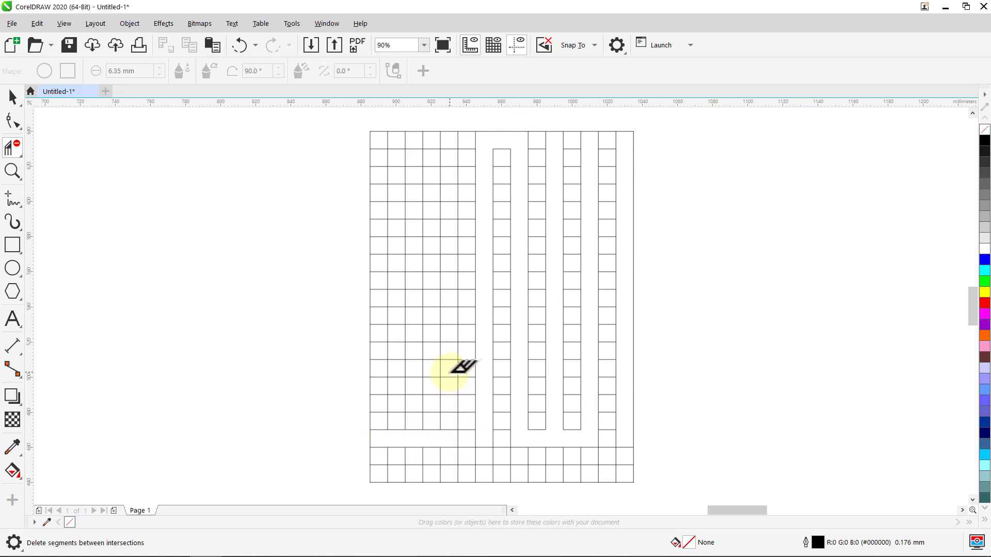
{"action": "left_click_drag", "start_coordinate": [451, 371], "coordinate": [448, 438]}
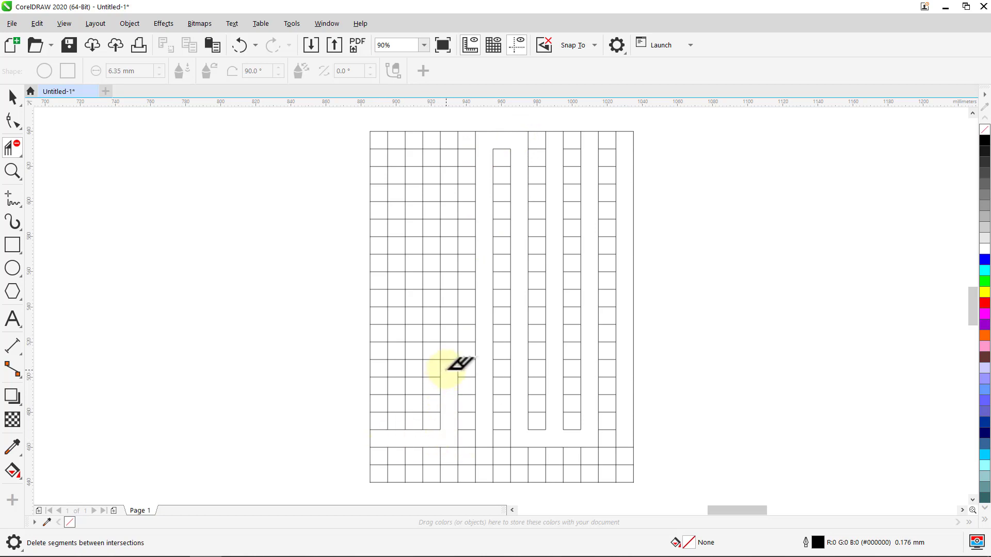
{"action": "left_click_drag", "start_coordinate": [449, 362], "coordinate": [419, 363]}
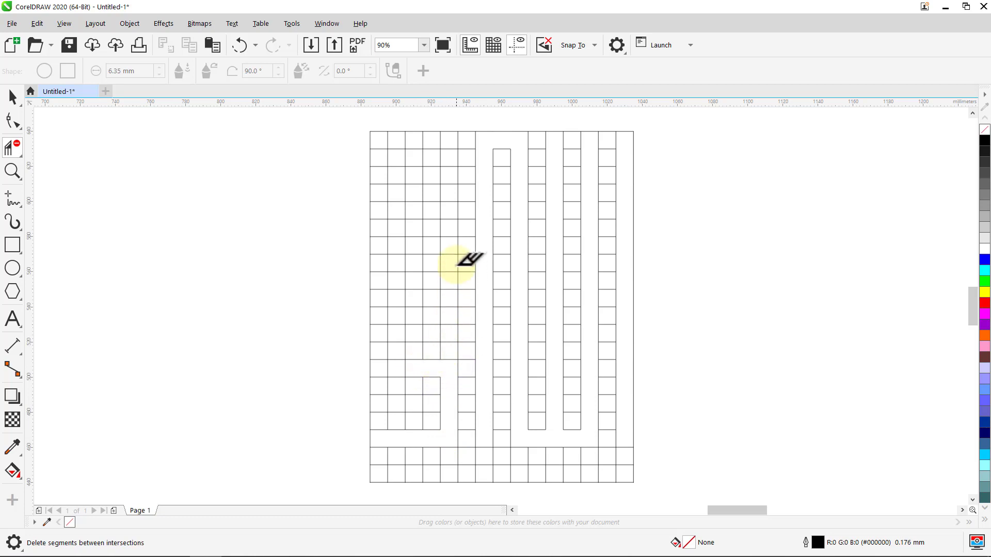
Delete the cell dividers in the upper parts of columns 5 and 3 and the lower half of column 1, and leave Virtual Segment Delete
{"action": "left_click_drag", "start_coordinate": [451, 143], "coordinate": [448, 311]}
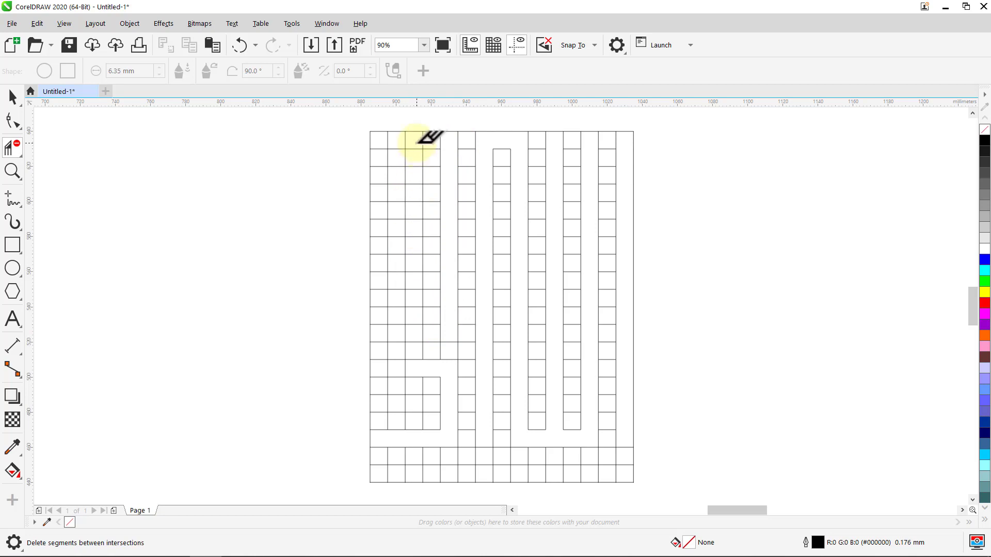
{"action": "left_click_drag", "start_coordinate": [415, 143], "coordinate": [380, 466]}
{"action": "left_click", "coordinate": [380, 467]}
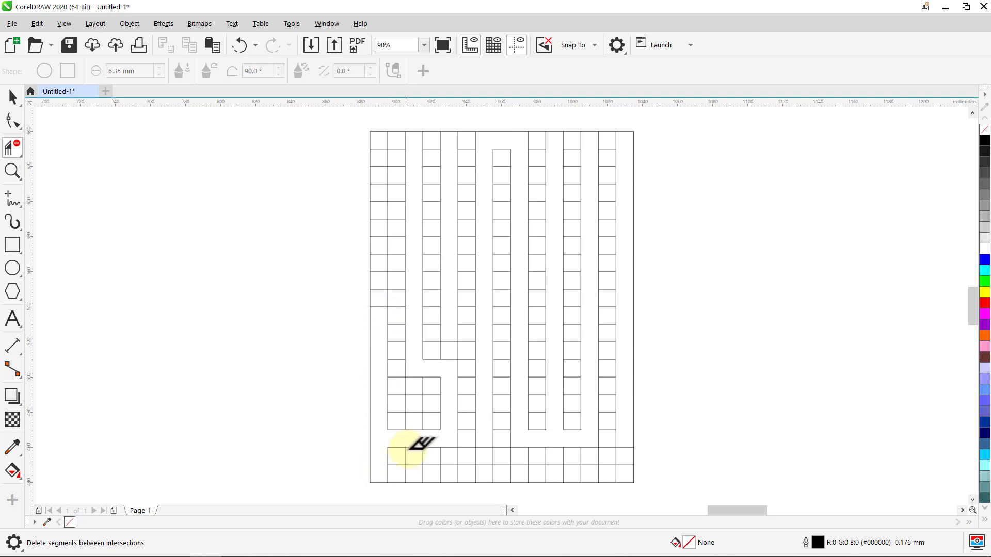
{"action": "key", "text": "space"}
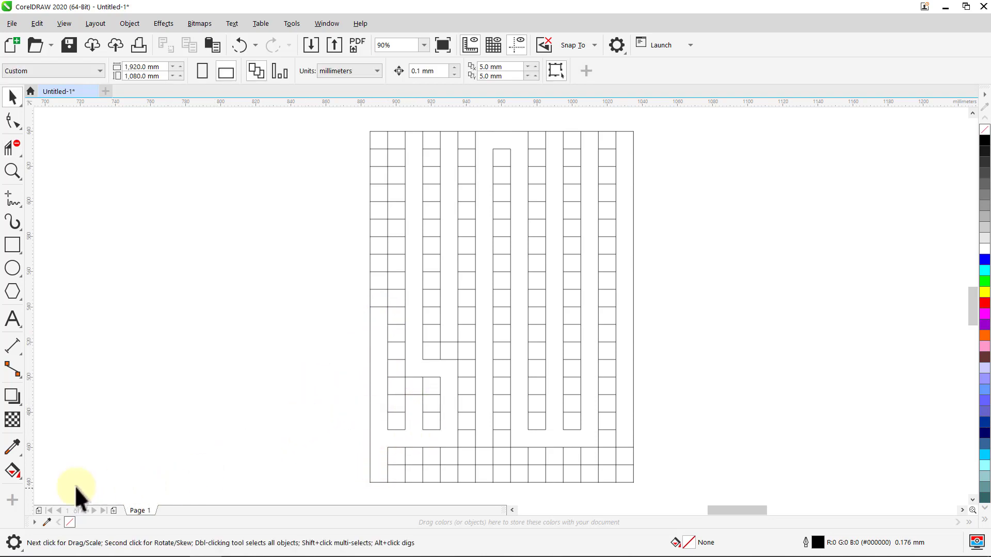
Use Smart Fill to colour all the cleared maze passages blue with a 0.5 mm outline
{"action": "left_click", "coordinate": [12, 476]}
{"action": "left_click", "coordinate": [37, 491]}
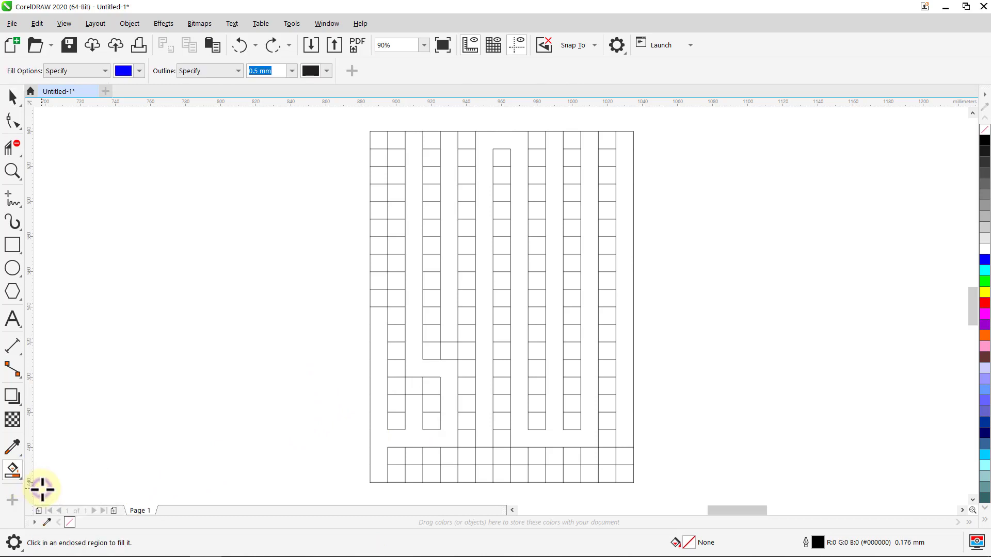
{"action": "left_click", "coordinate": [624, 418]}
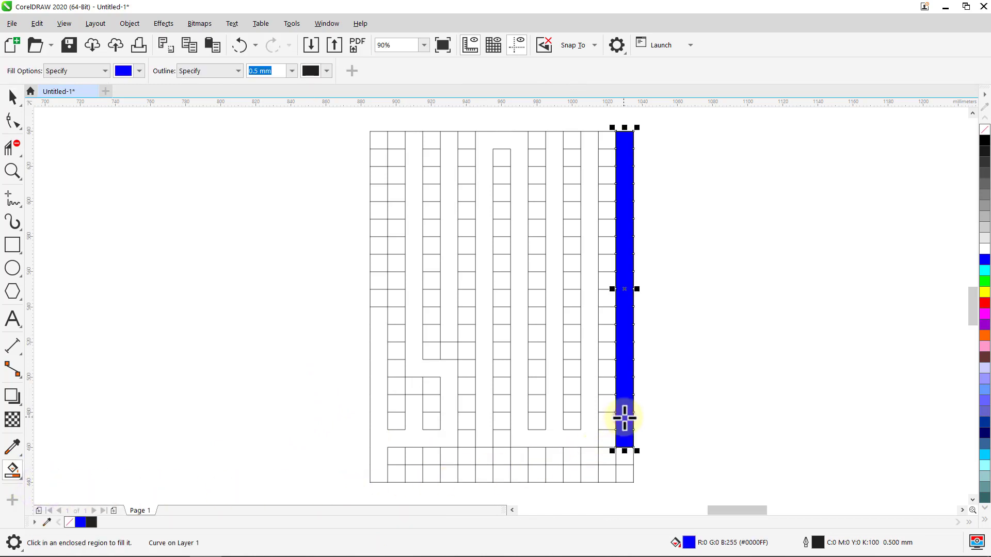
{"action": "left_click", "coordinate": [589, 420]}
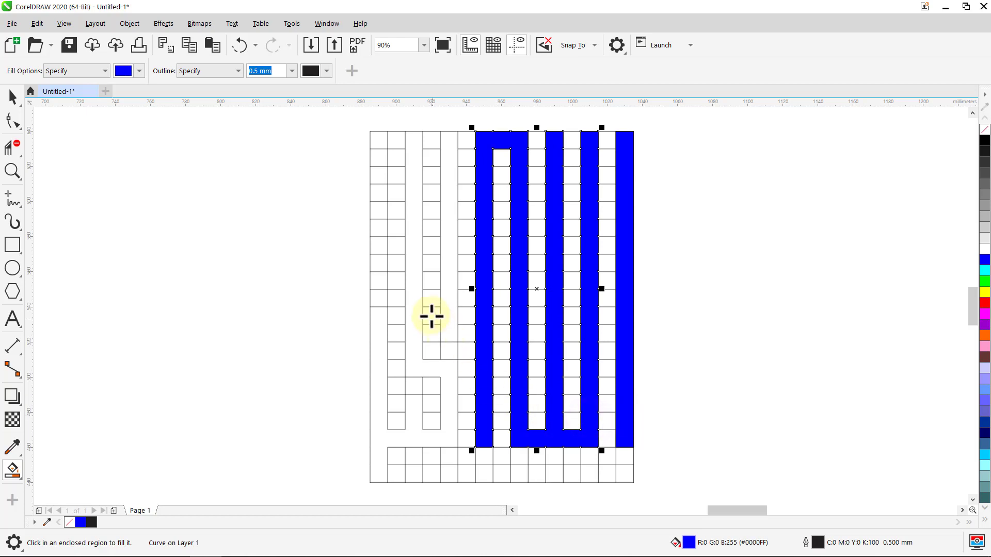
{"action": "left_click", "coordinate": [447, 309]}
{"action": "left_click", "coordinate": [416, 358]}
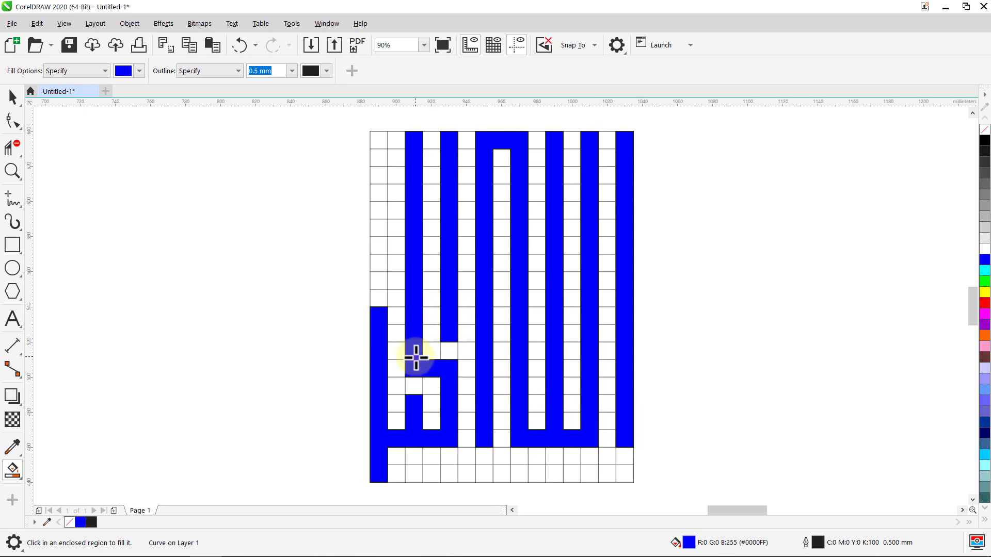
Fill the grid cell in column 6 of the bottom row with blue and leave Smart Fill
{"action": "left_click", "coordinate": [433, 459]}
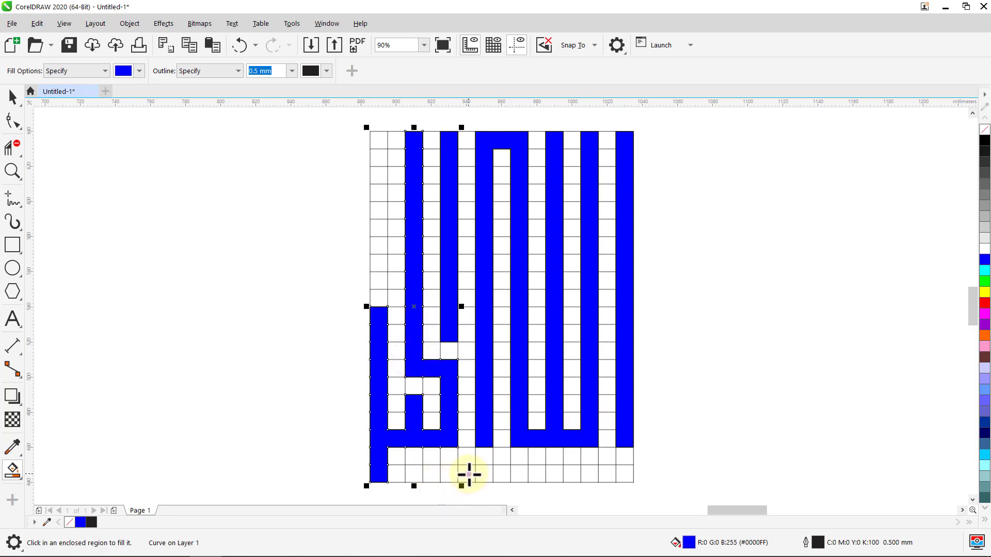
{"action": "left_click", "coordinate": [468, 474]}
{"action": "key", "text": "space"}
{"action": "left_click", "coordinate": [334, 437]}
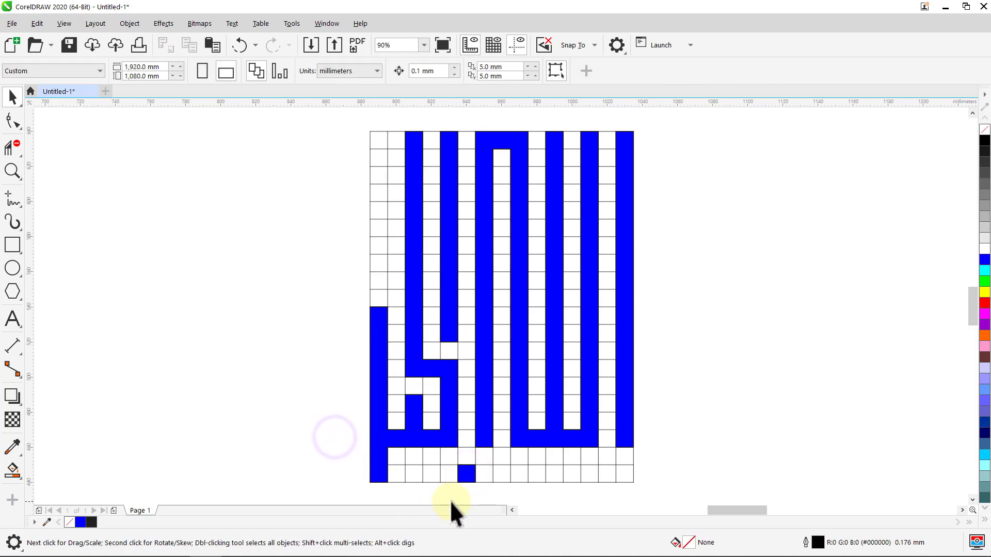
Resize the single blue square to 15 × 15 mm and rotate it by 45° to form a diamond
{"action": "left_click", "coordinate": [466, 474]}
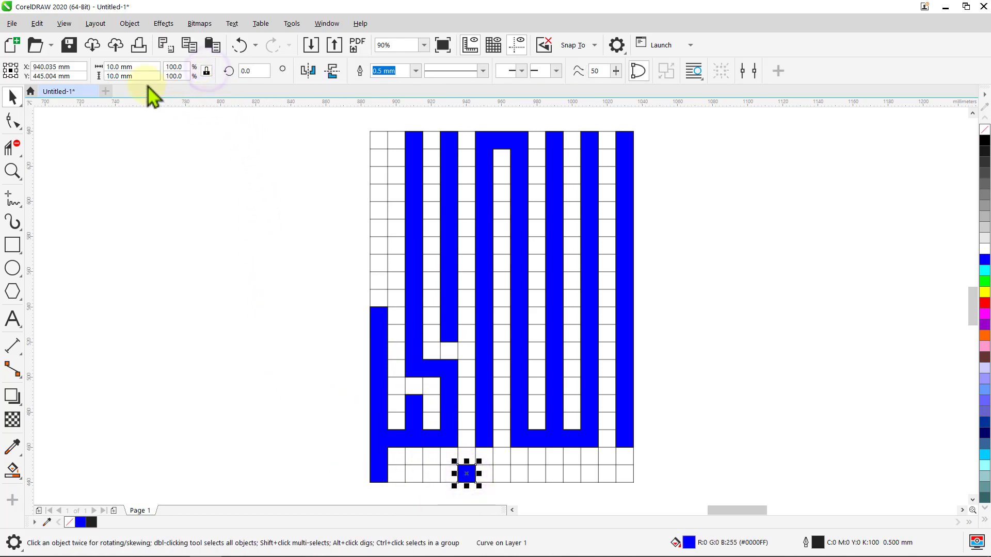
{"action": "left_click_drag", "start_coordinate": [140, 78], "coordinate": [109, 78]}
{"action": "type", "text": "1"}
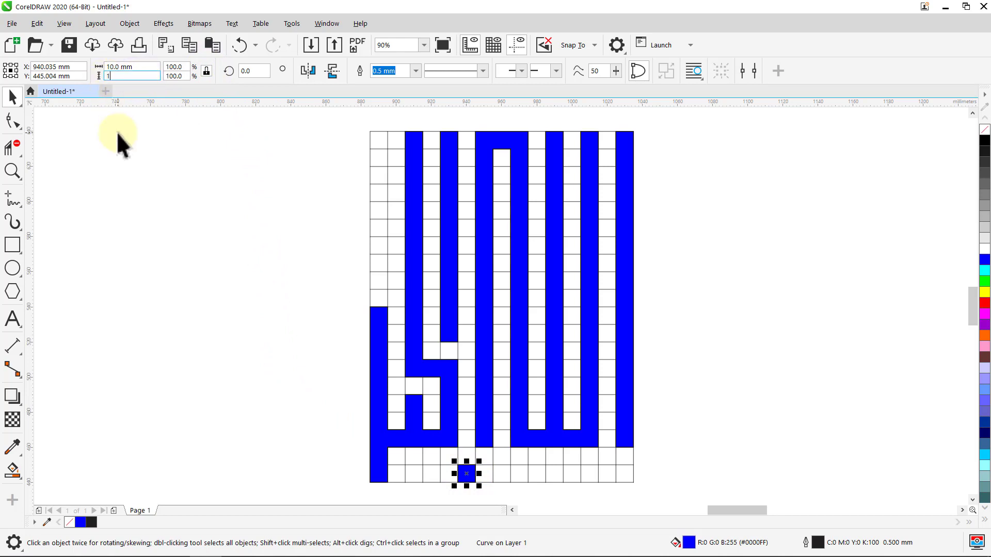
{"action": "type", "text": "5"}
{"action": "key", "text": "Return"}
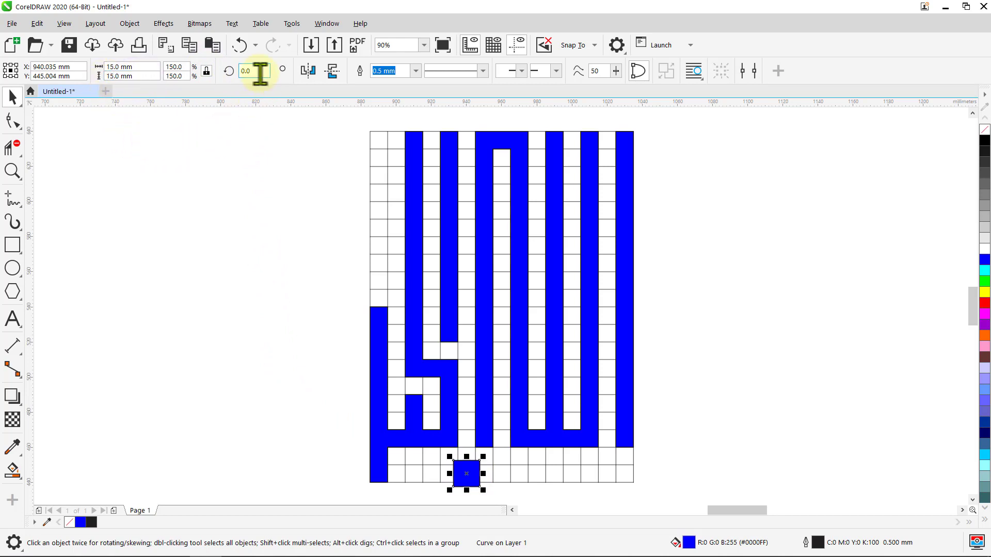
{"action": "left_click", "coordinate": [256, 71]}
{"action": "type", "text": "45"}
{"action": "key", "text": "Return"}
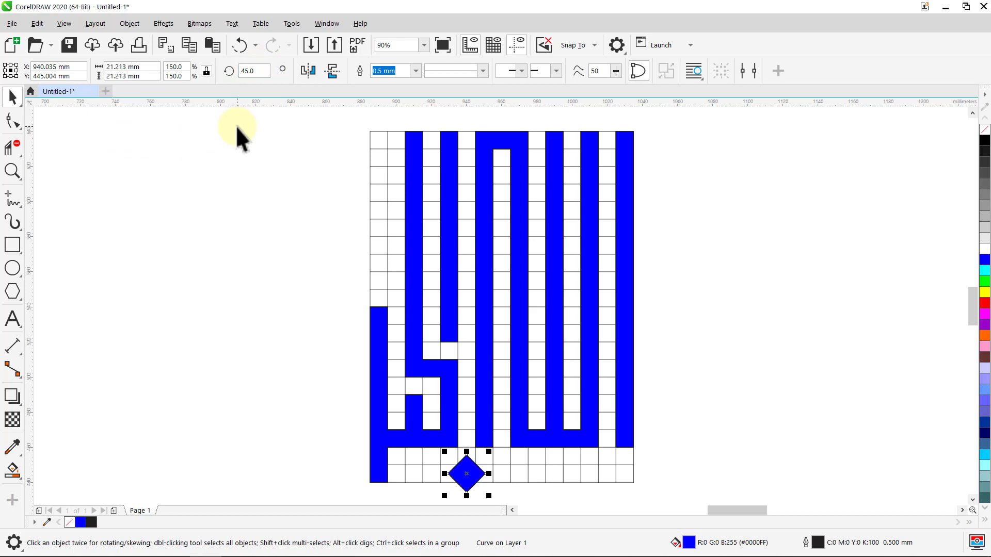
{"action": "left_click", "coordinate": [239, 137]}
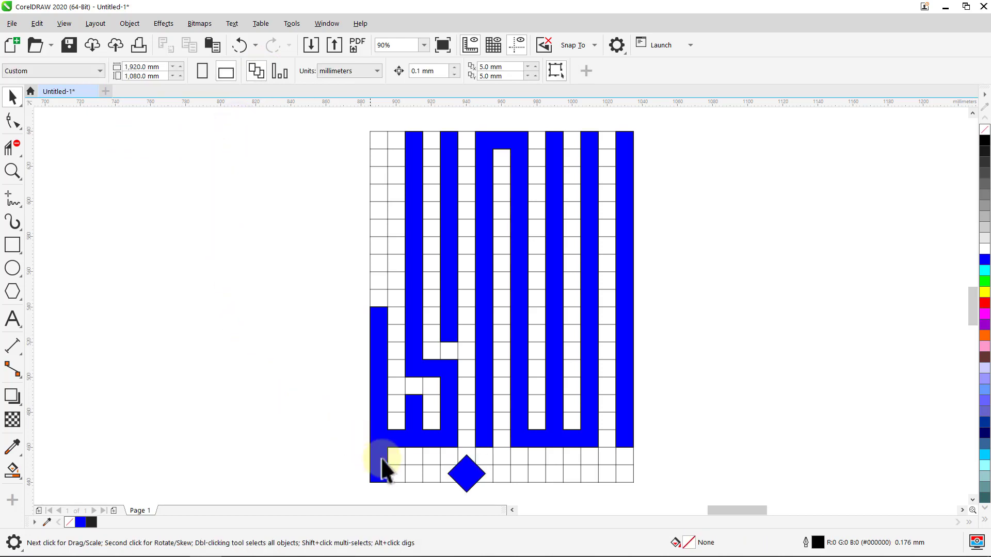
Move the diamond onto the grid line between columns 3 and 4, centred within the bottom two rows
{"action": "left_click", "coordinate": [464, 472]}
{"action": "left_click_drag", "start_coordinate": [466, 471], "coordinate": [423, 470]}
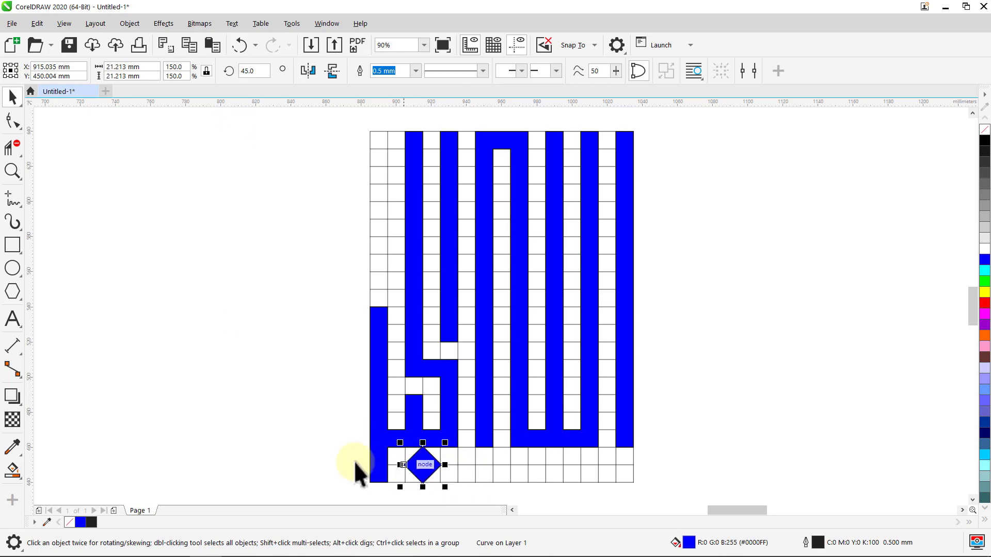
{"action": "left_click", "coordinate": [282, 431]}
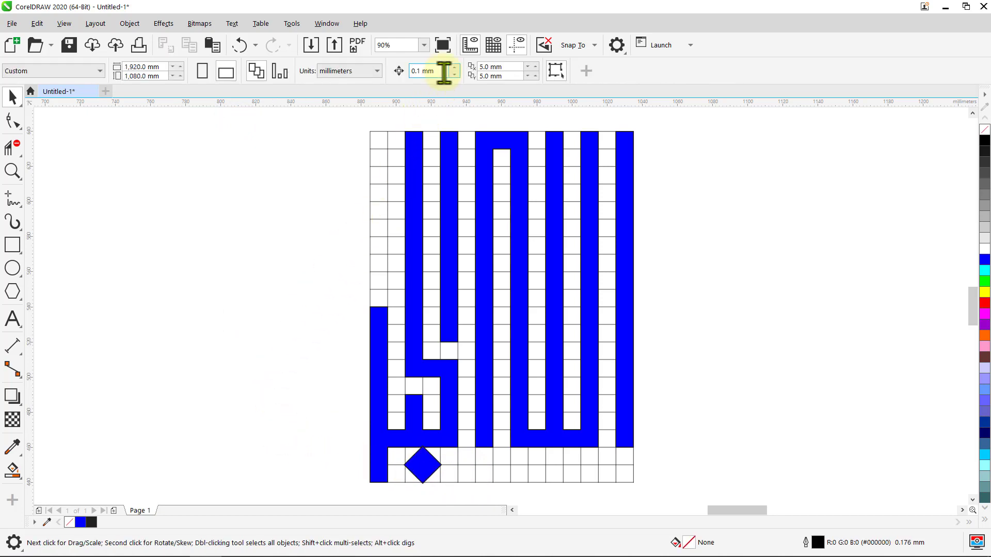
Set the nudge distance to 5.0 mm and nudge the diamond down once
{"action": "left_click_drag", "start_coordinate": [442, 71], "coordinate": [413, 72]}
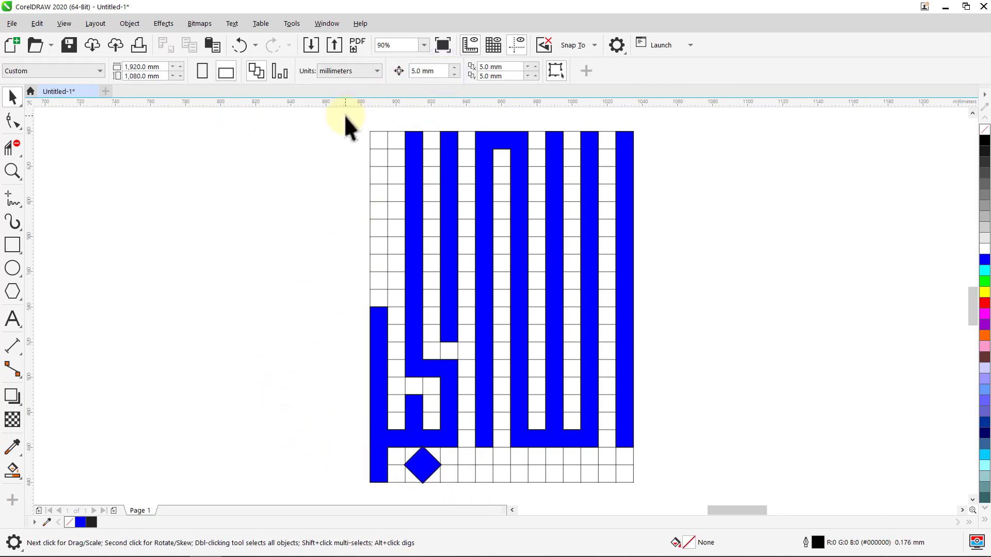
{"action": "left_click", "coordinate": [426, 472]}
{"action": "key", "text": "Down"}
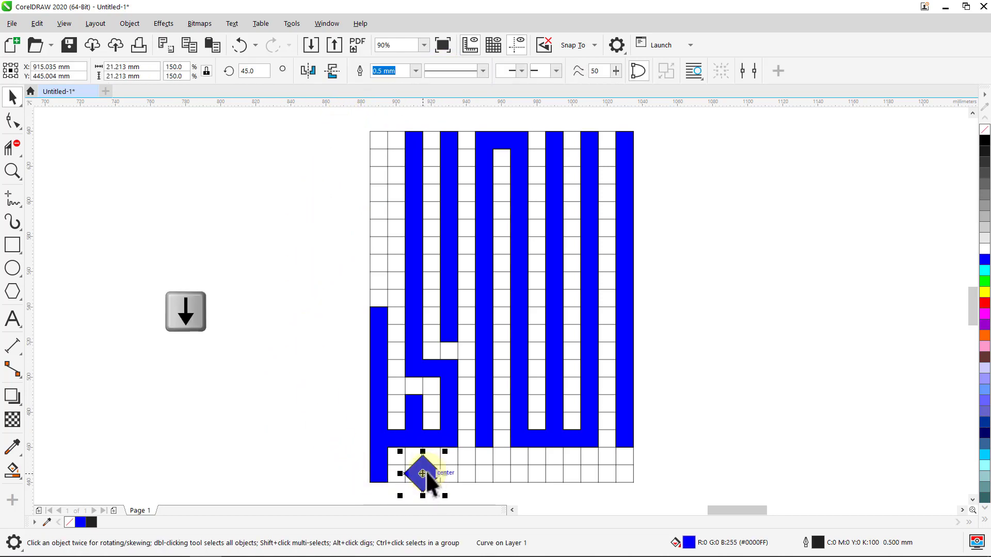
{"action": "left_click", "coordinate": [275, 454]}
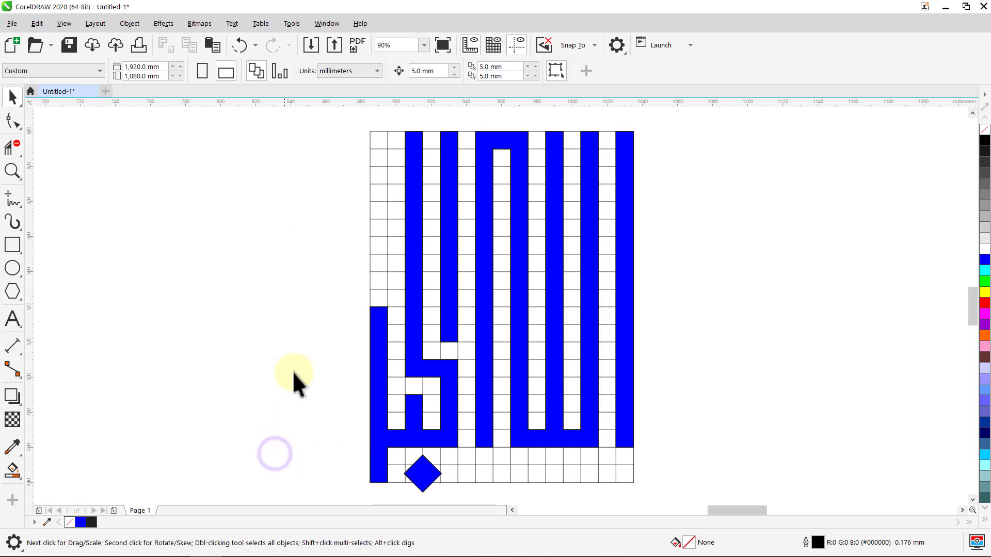
Delete the remaining grid lines and weld all the blue shapes into one curve
{"action": "left_click", "coordinate": [388, 283]}
{"action": "key", "text": "Delete"}
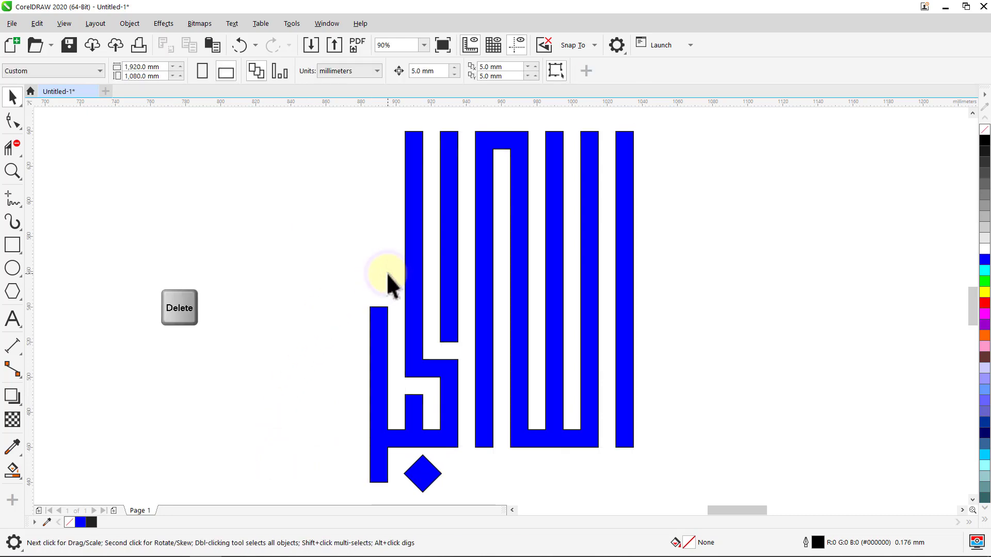
{"action": "key", "text": "ctrl+a"}
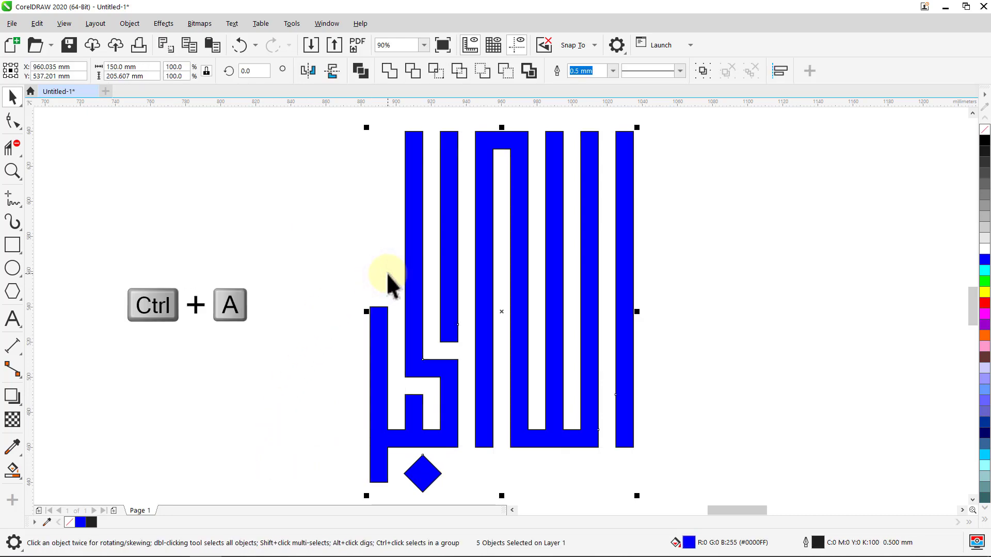
{"action": "left_click", "coordinate": [389, 70]}
Set the outline width of the welded blue shape to None and deselect it
{"action": "left_click", "coordinate": [415, 71]}
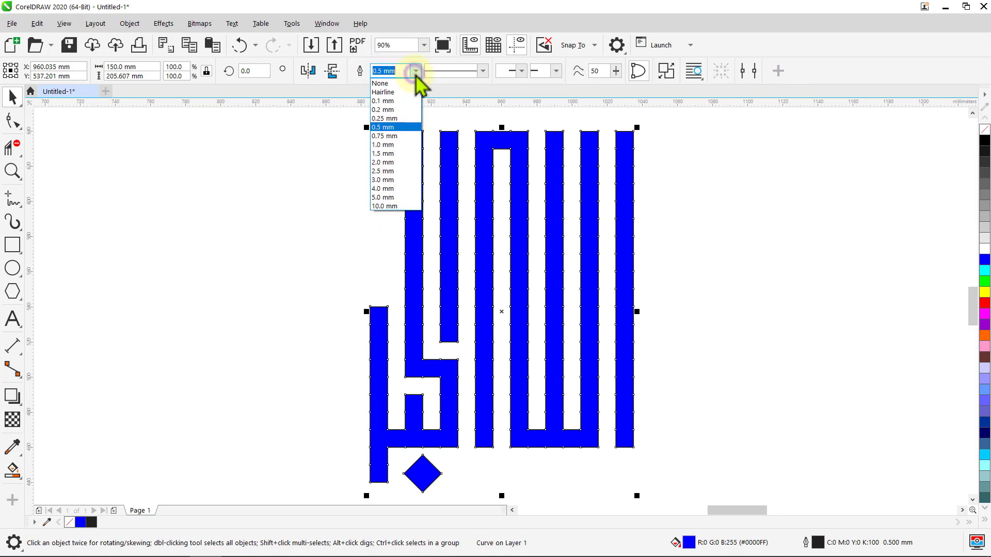
{"action": "left_click", "coordinate": [402, 82]}
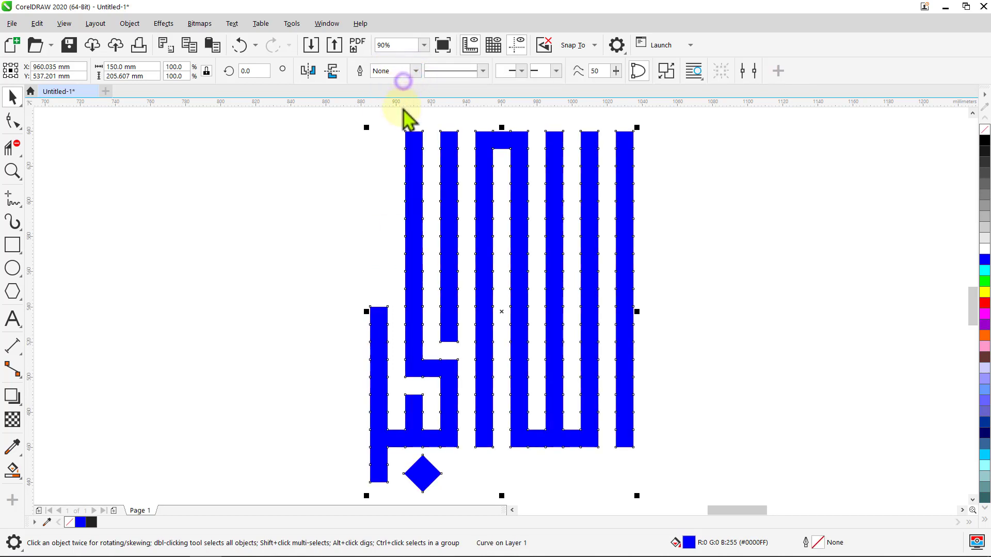
{"action": "left_click", "coordinate": [368, 150]}
Apply an outside contour with 1 step to the blue shape
{"action": "left_click", "coordinate": [420, 178]}
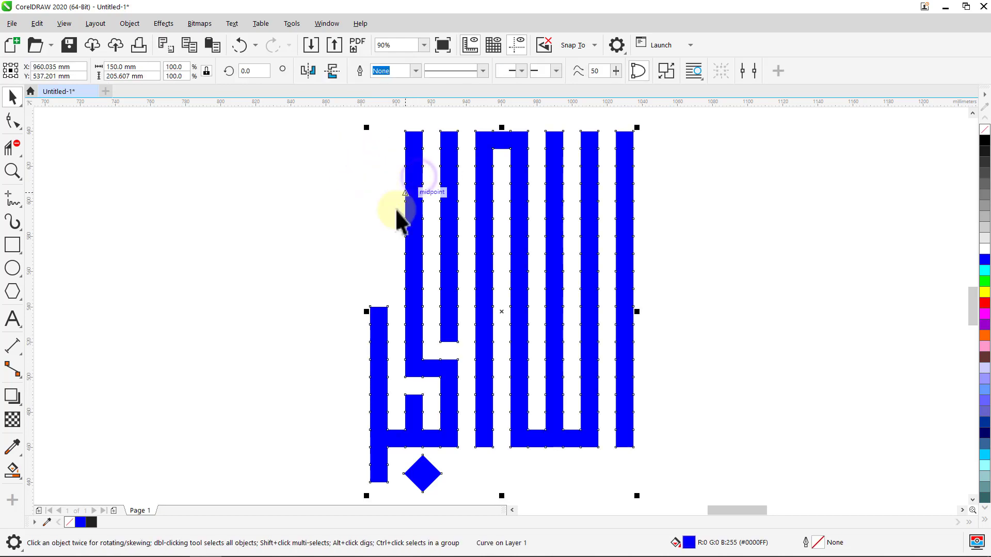
{"action": "left_click", "coordinate": [13, 395]}
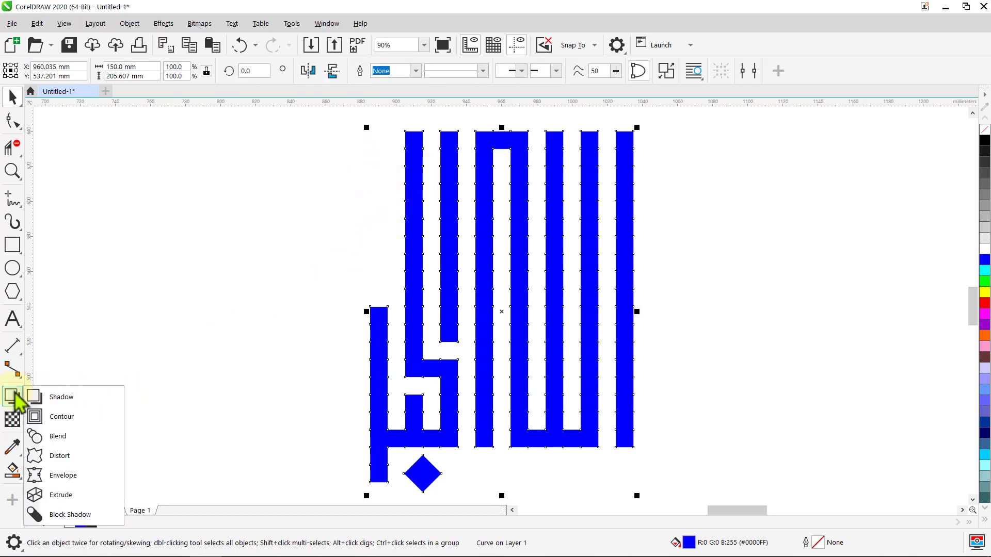
{"action": "left_click", "coordinate": [52, 417]}
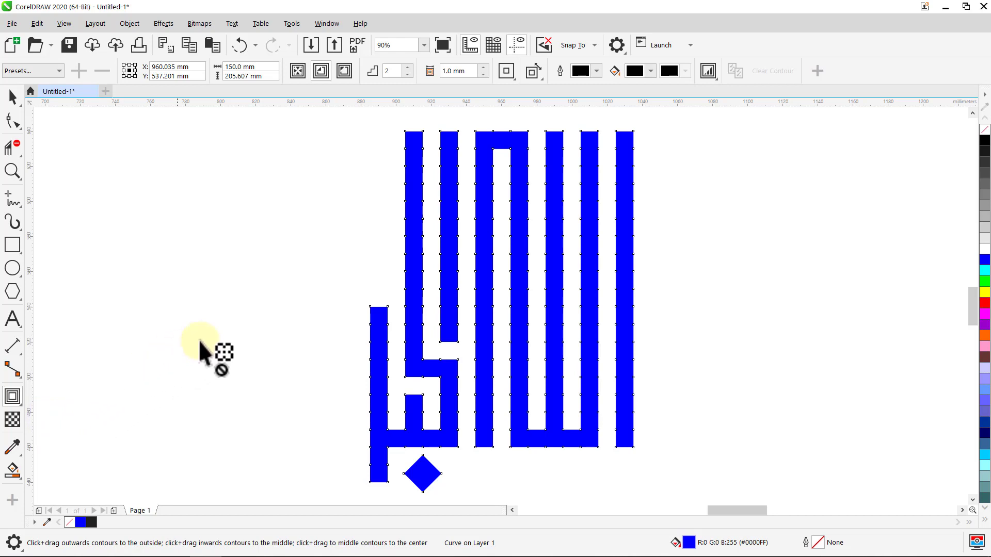
{"action": "left_click", "coordinate": [344, 72]}
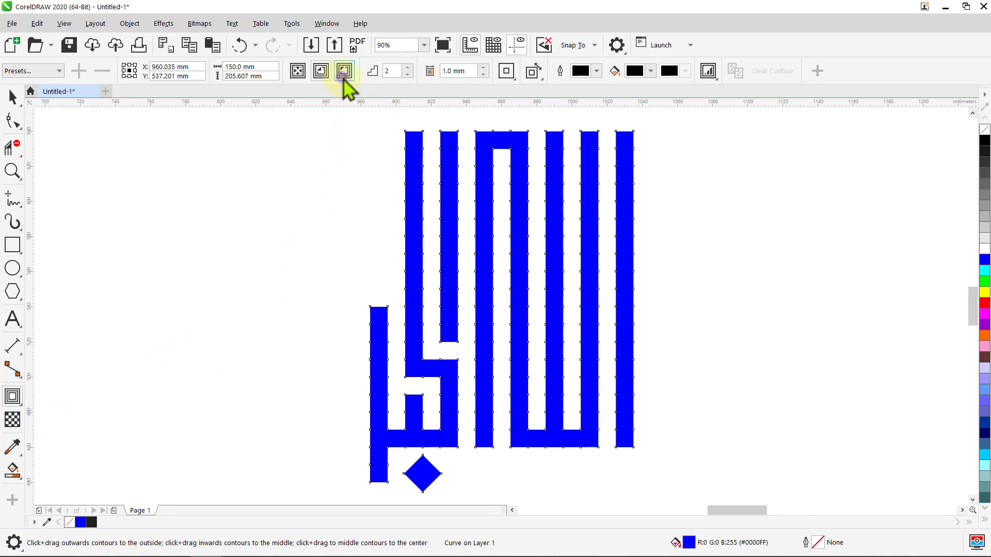
{"action": "left_click", "coordinate": [407, 75]}
Set the contour offset to 2.5 mm, leave the Contour tool and deselect the shape
{"action": "left_click_drag", "start_coordinate": [465, 71], "coordinate": [443, 71]}
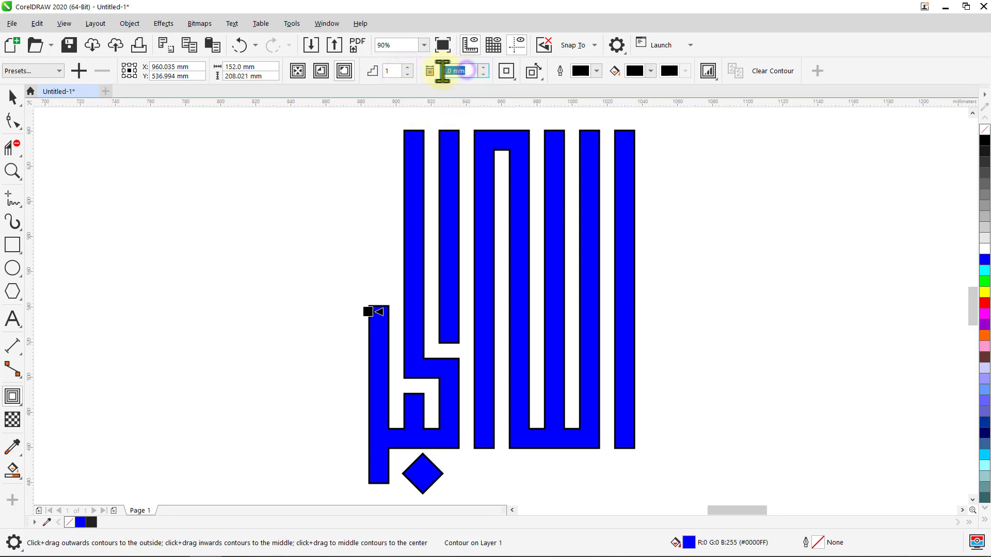
{"action": "type", "text": "2.5"}
{"action": "key", "text": "Return"}
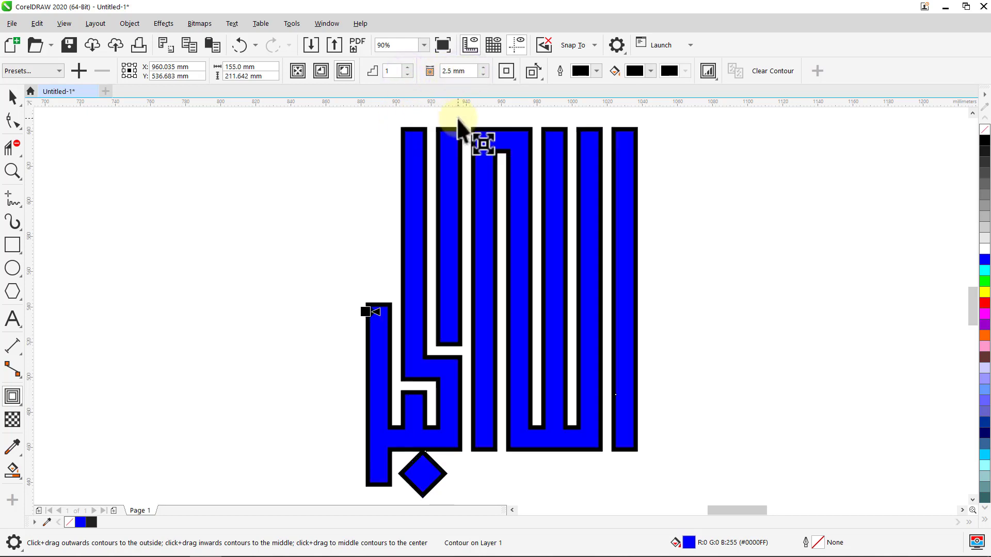
{"action": "left_click", "coordinate": [12, 97]}
{"action": "left_click", "coordinate": [180, 154]}
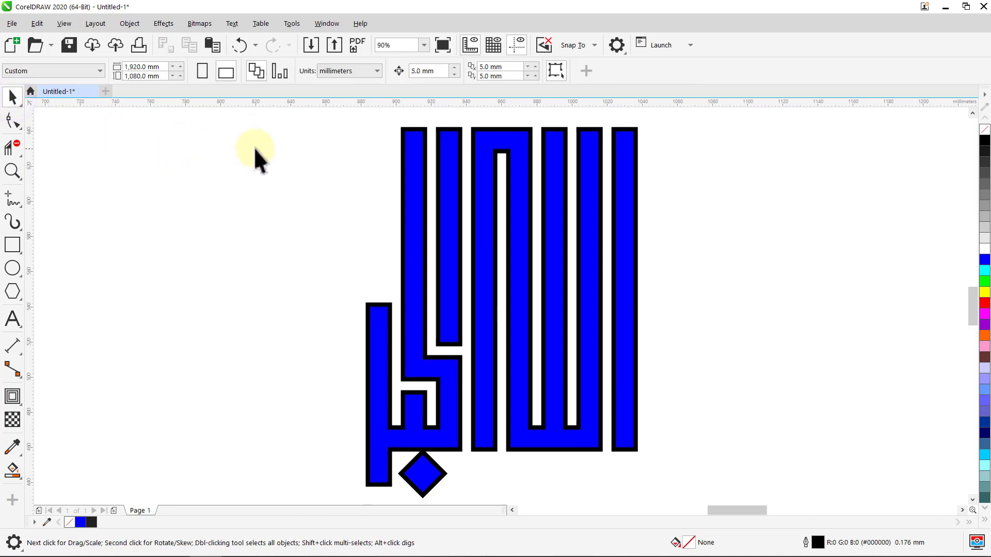
Break the contour apart from the blue shape and deselect both
{"action": "left_click", "coordinate": [404, 135]}
{"action": "right_click", "coordinate": [401, 129]}
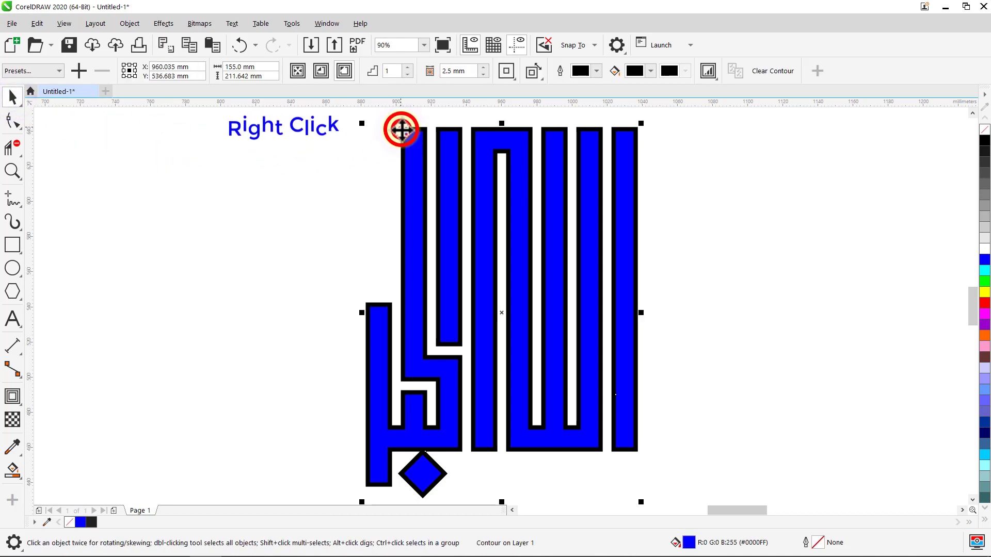
{"action": "left_click", "coordinate": [436, 141]}
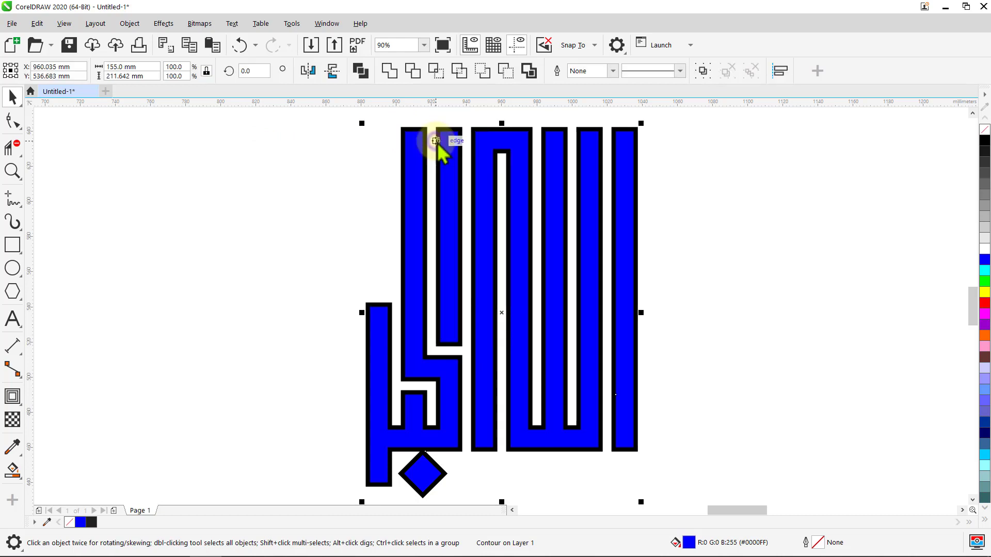
{"action": "left_click", "coordinate": [287, 132]}
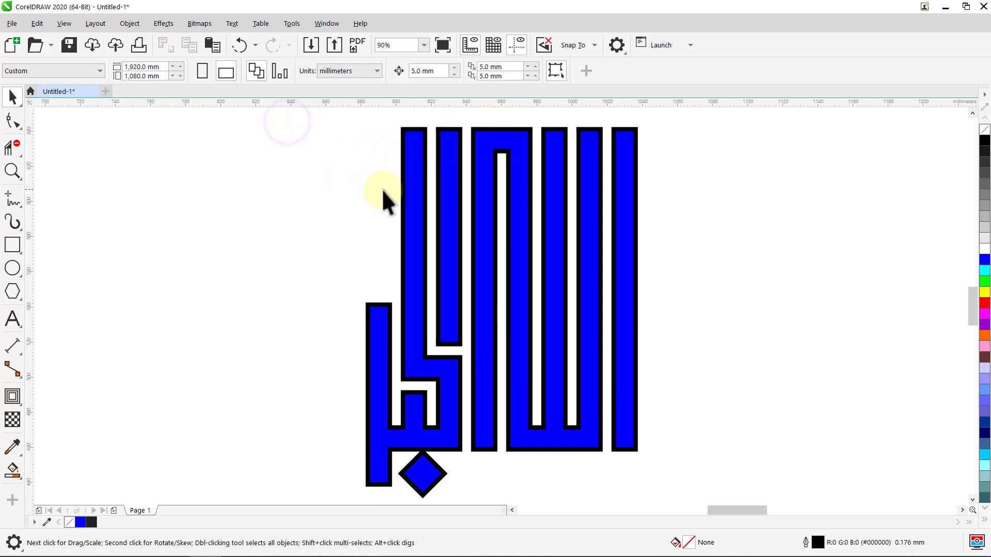
Fill the inner blue shape with white and deselect it
{"action": "left_click", "coordinate": [415, 173]}
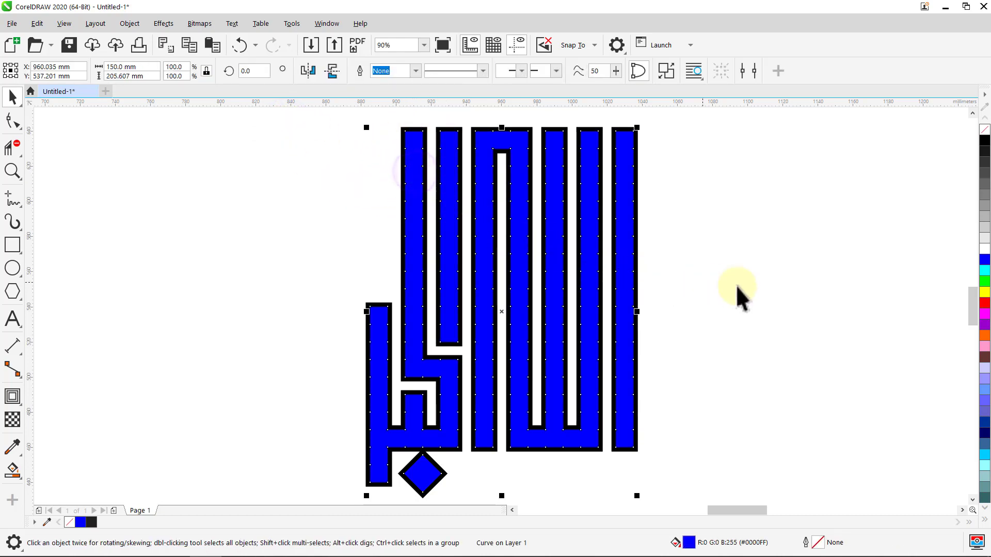
{"action": "left_click", "coordinate": [984, 249]}
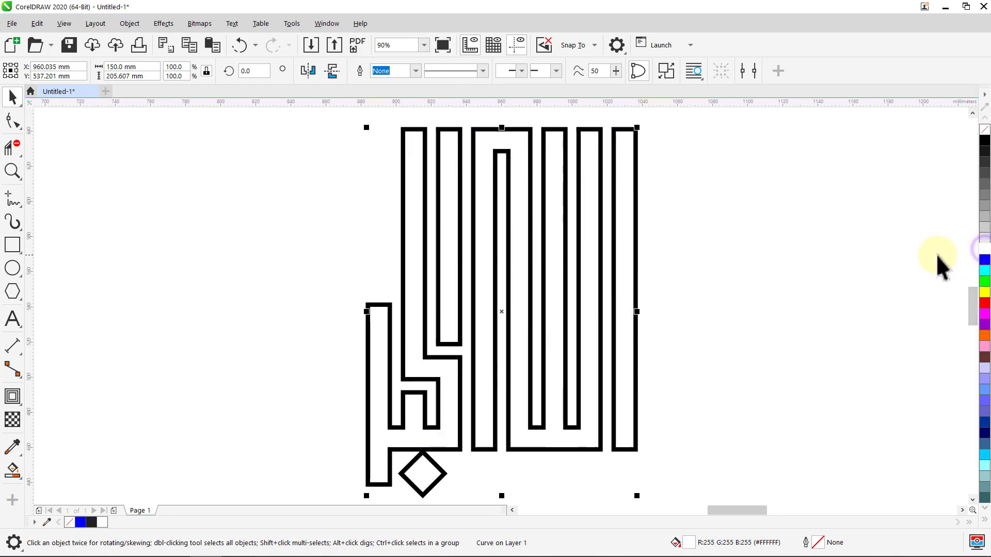
{"action": "left_click", "coordinate": [855, 253]}
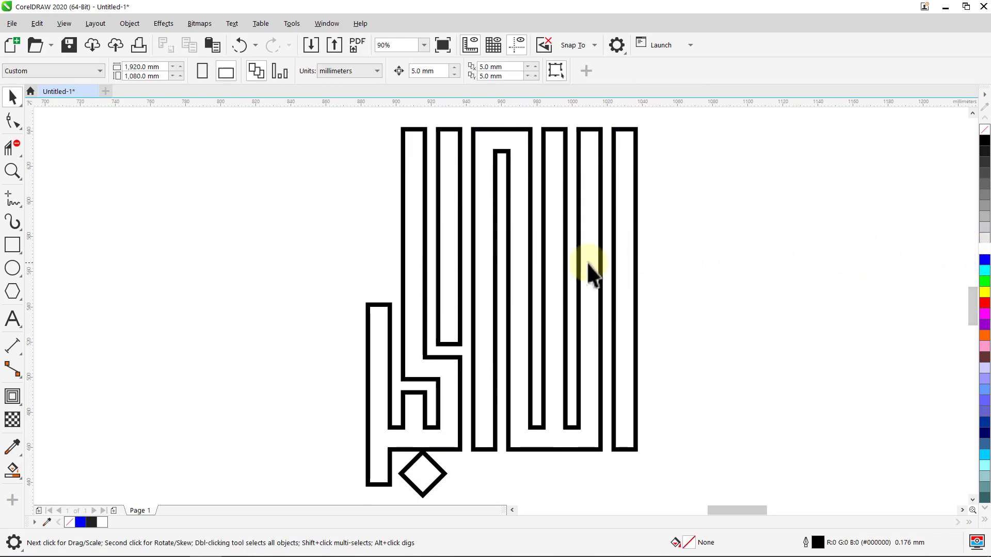
Give the page a solid olive-khaki background from the RGB palette in the document options
{"action": "left_click", "coordinate": [94, 24]}
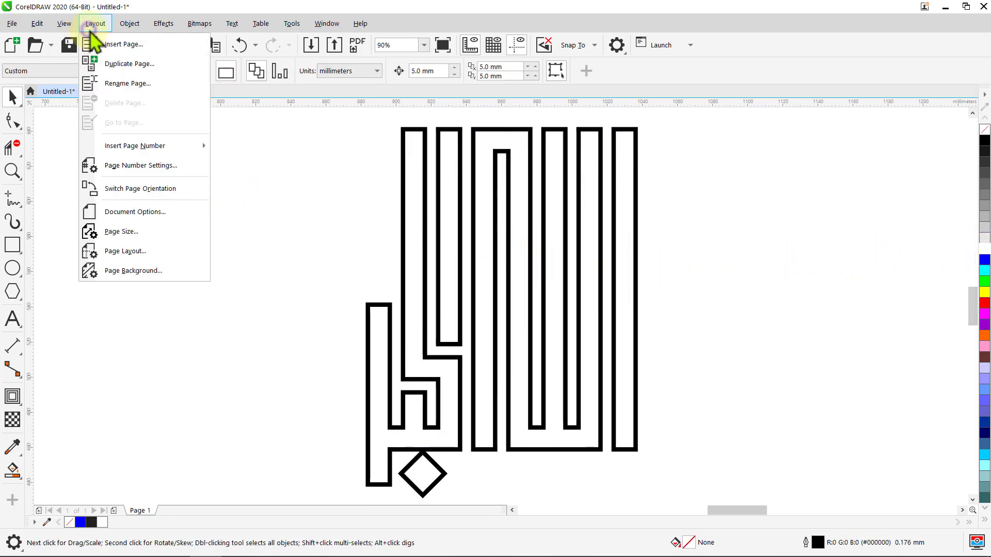
{"action": "left_click", "coordinate": [113, 213]}
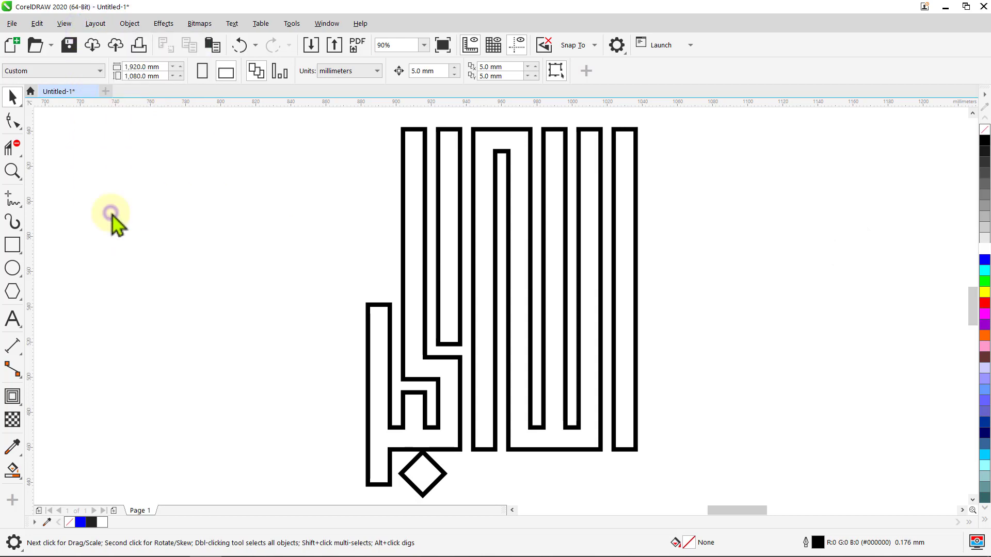
{"action": "left_click", "coordinate": [288, 144]}
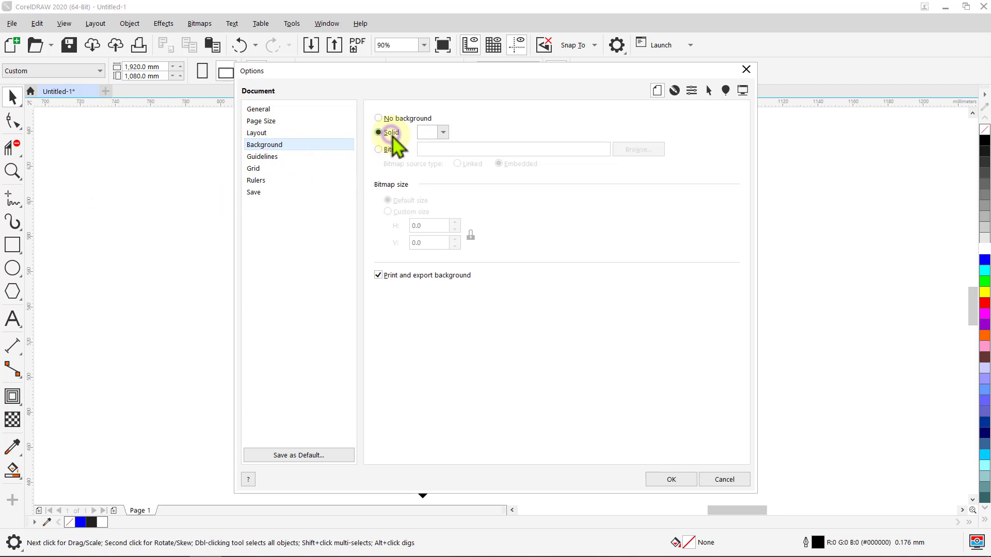
{"action": "left_click", "coordinate": [442, 132]}
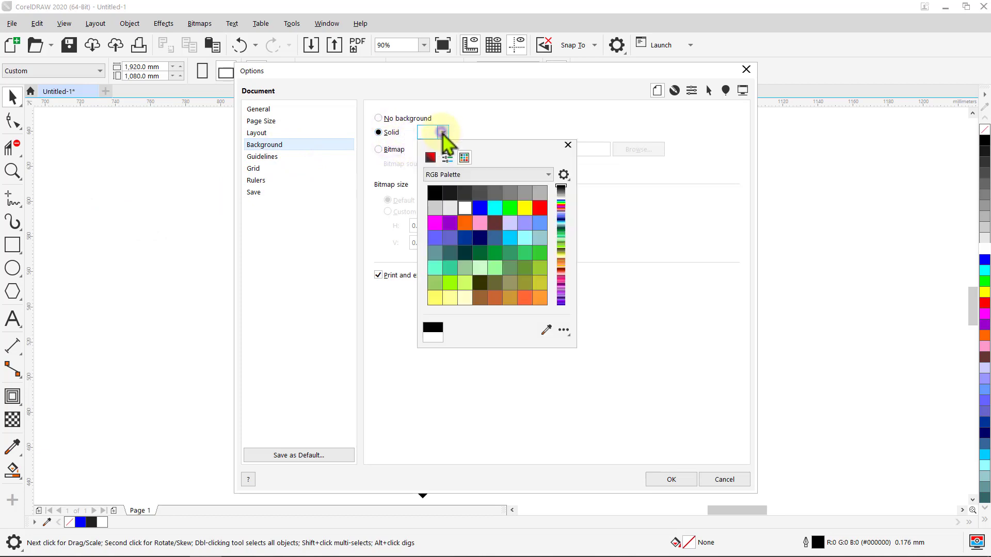
{"action": "left_click", "coordinate": [512, 283]}
{"action": "left_click", "coordinate": [567, 146]}
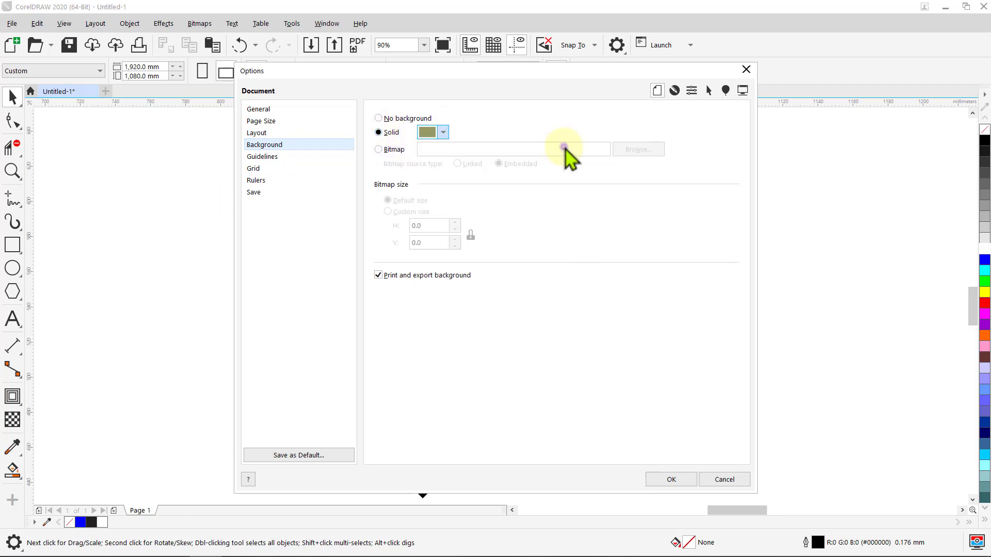
{"action": "left_click", "coordinate": [661, 478]}
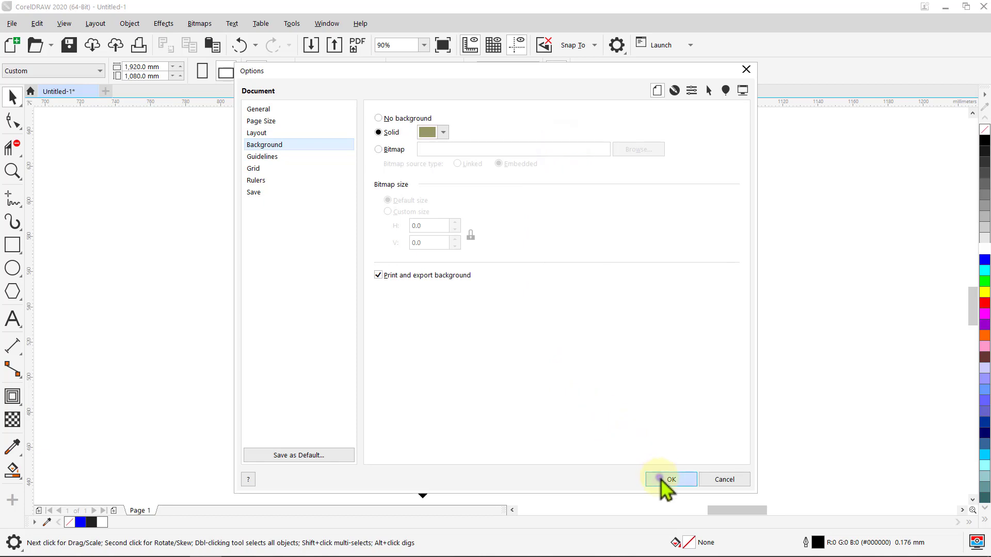
Start the Plastic texture effect on the white inner shape and set its light color to Gold (#CC9933) from the RGB palette
{"action": "left_click", "coordinate": [621, 428]}
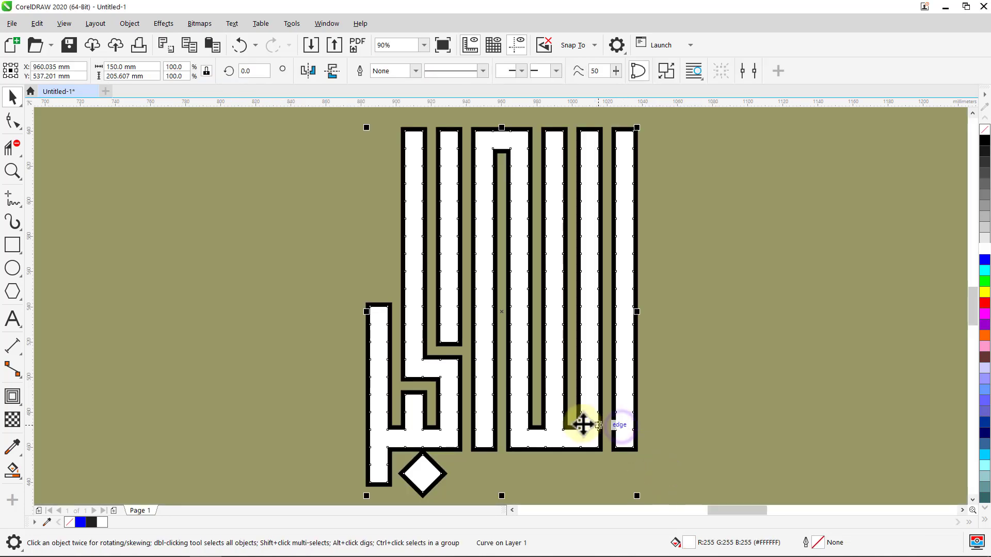
{"action": "left_click", "coordinate": [161, 24]}
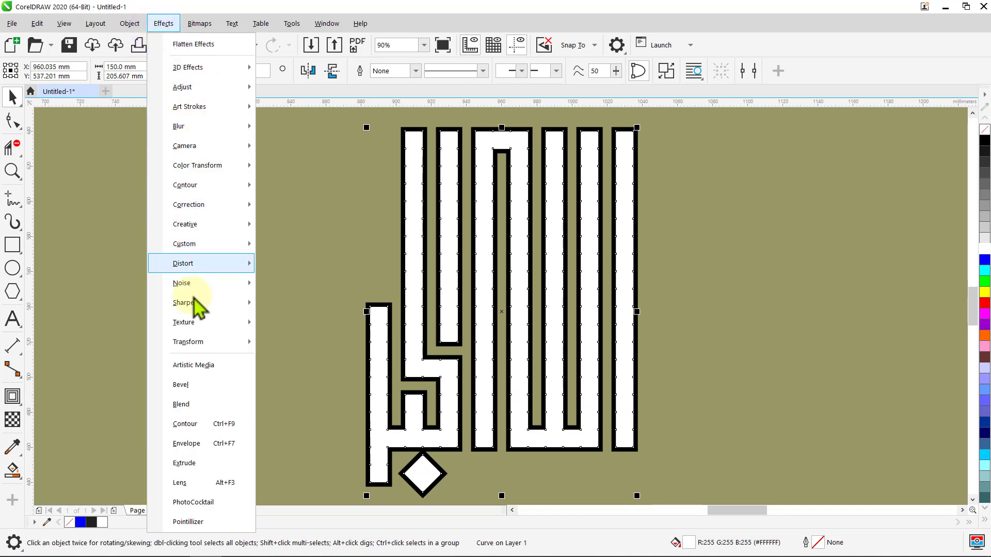
{"action": "mouse_move", "coordinate": [194, 324]}
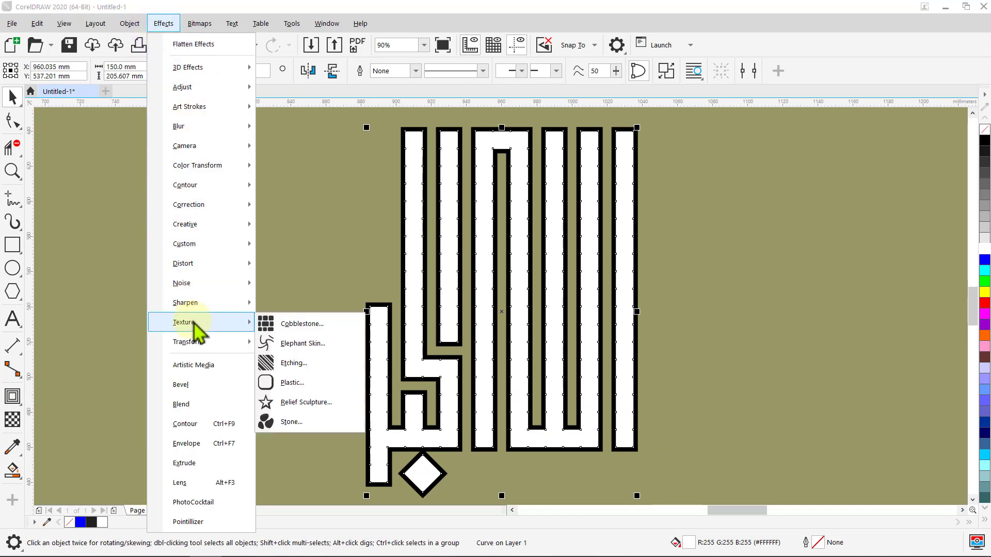
{"action": "left_click", "coordinate": [310, 383]}
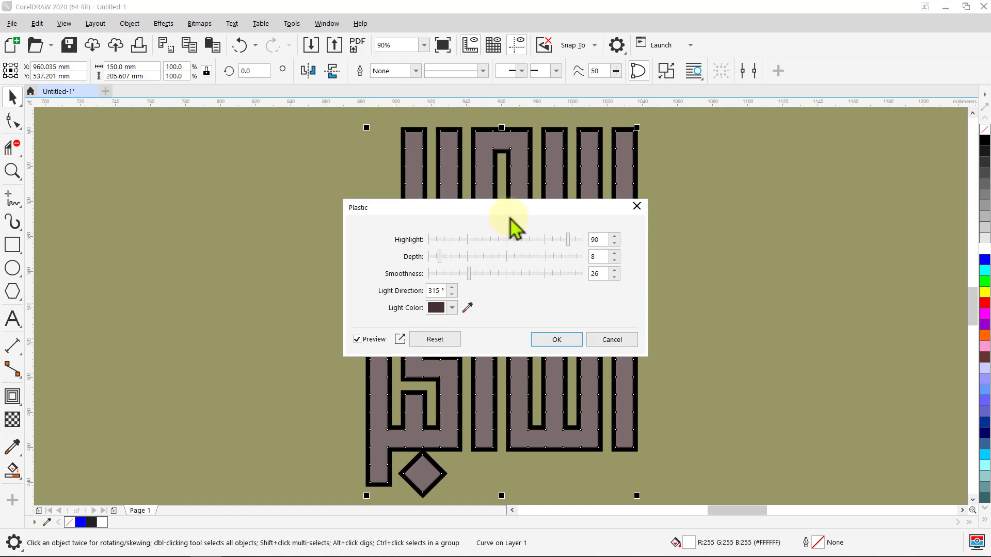
{"action": "left_click_drag", "start_coordinate": [517, 210], "coordinate": [217, 131]}
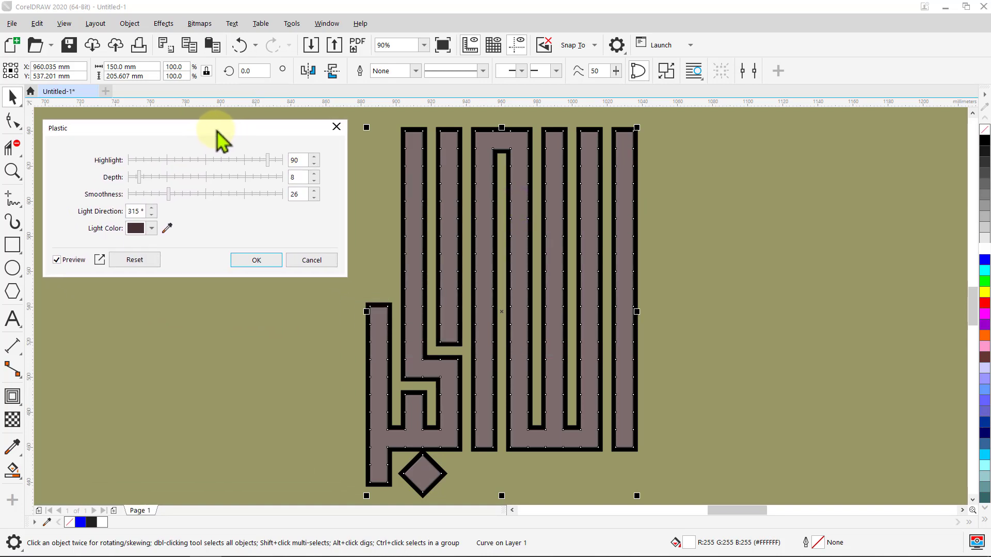
{"action": "left_click", "coordinate": [152, 229]}
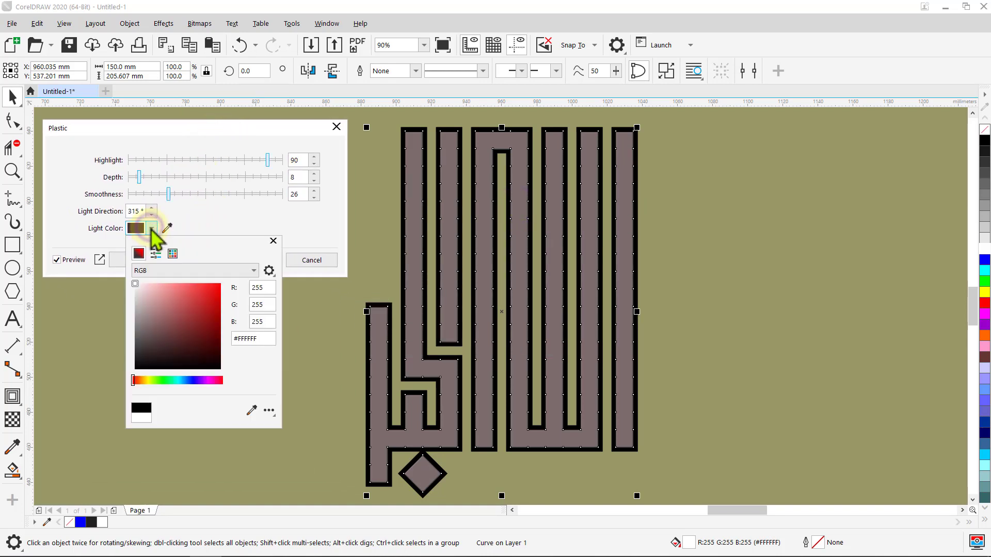
{"action": "left_click", "coordinate": [173, 253]}
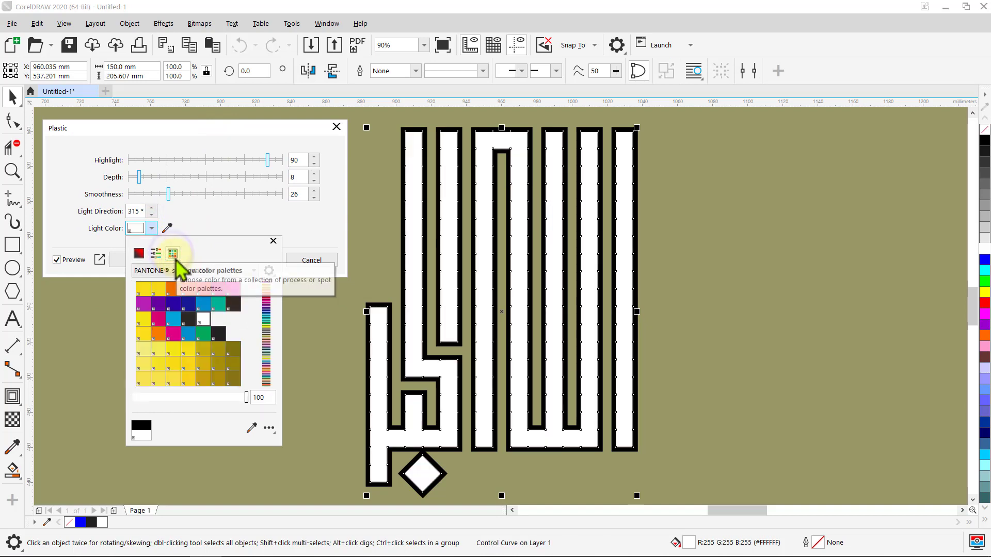
{"action": "left_click", "coordinate": [253, 271]}
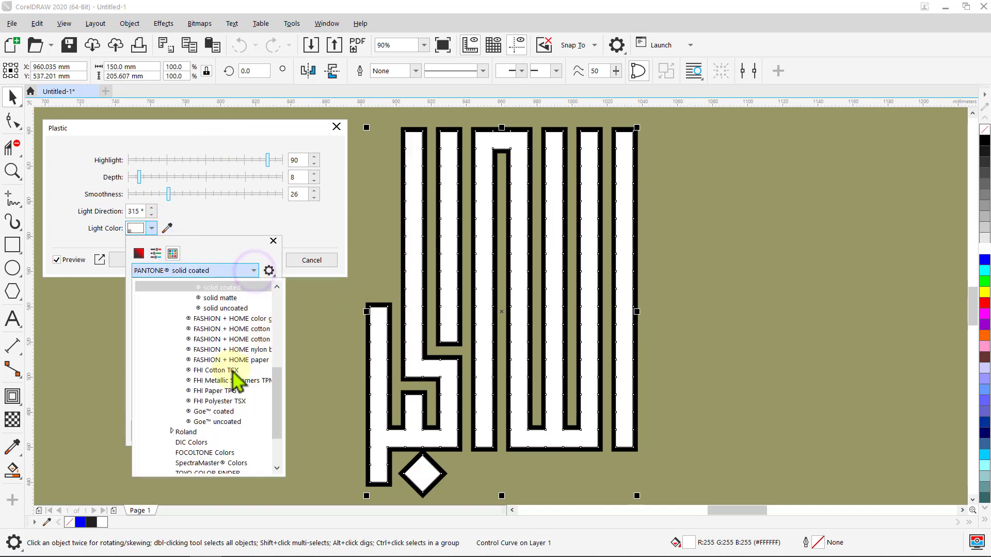
{"action": "left_click", "coordinate": [198, 461]}
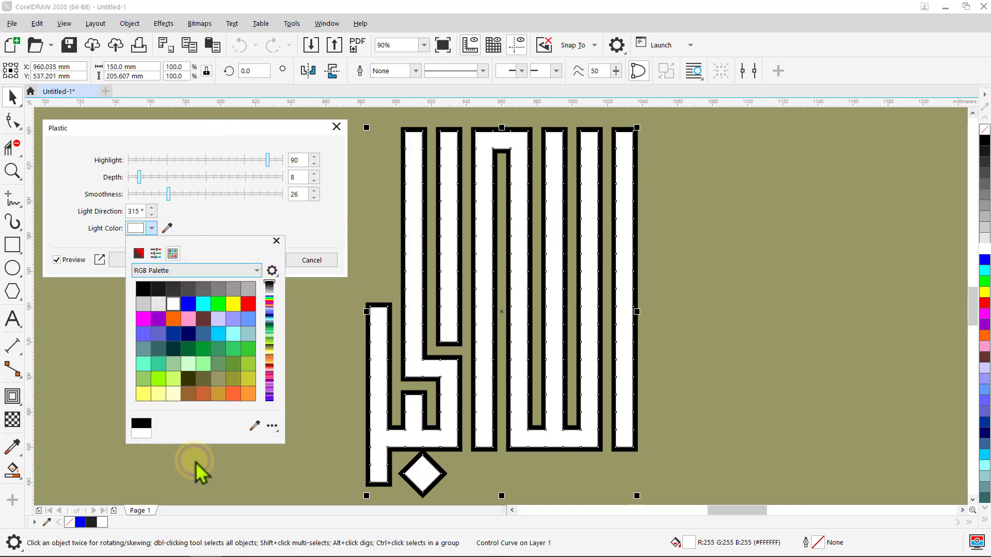
{"action": "left_click", "coordinate": [219, 395]}
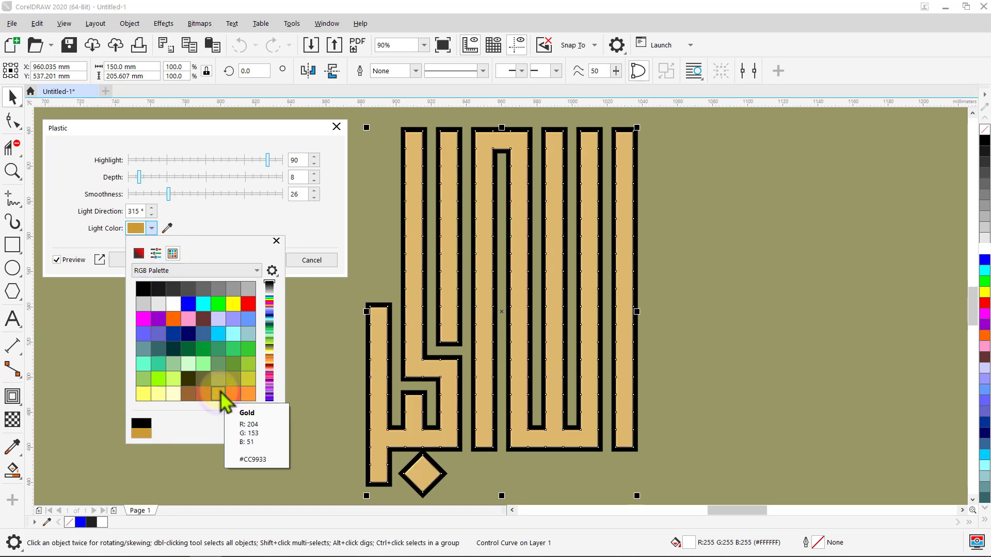
{"action": "left_click", "coordinate": [276, 241]}
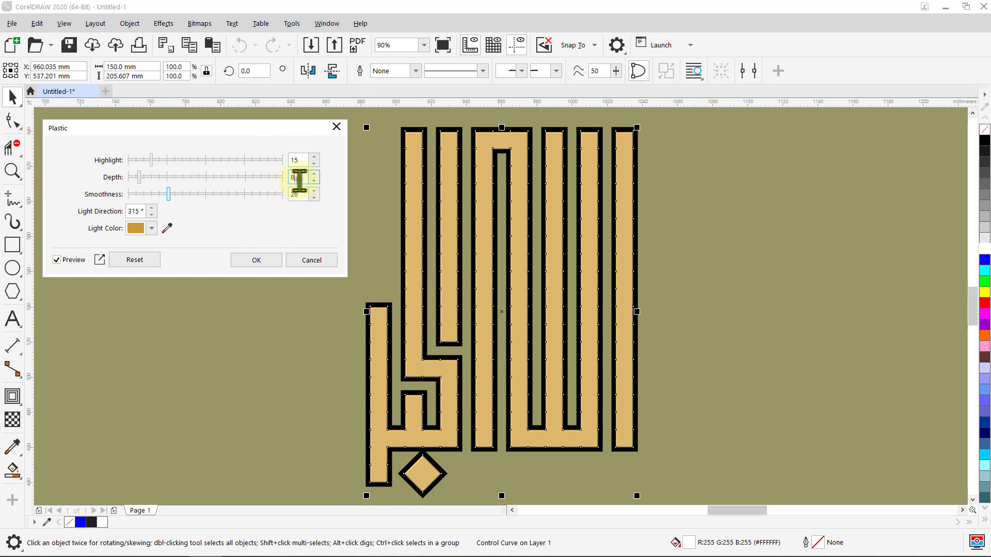
Set the Plastic effect's highlight to 15, depth to 15 and smoothness to 75, and apply it to the inner shape
{"action": "type", "text": "15"}
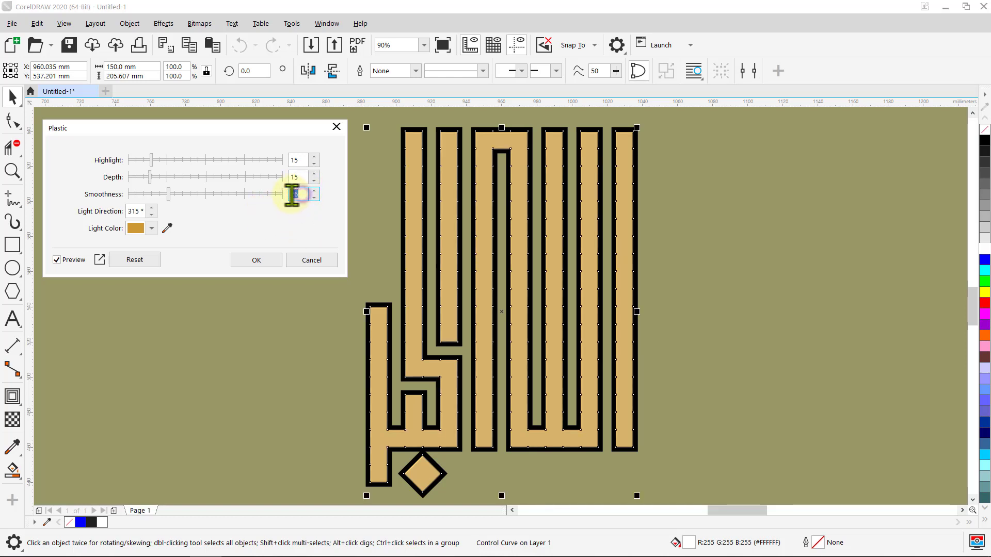
{"action": "type", "text": "75"}
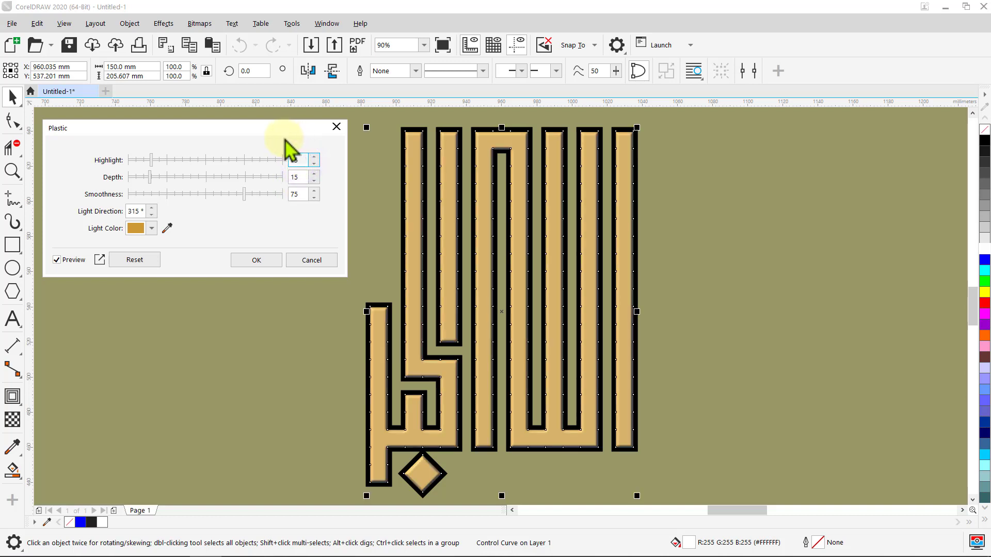
{"action": "left_click", "coordinate": [257, 260]}
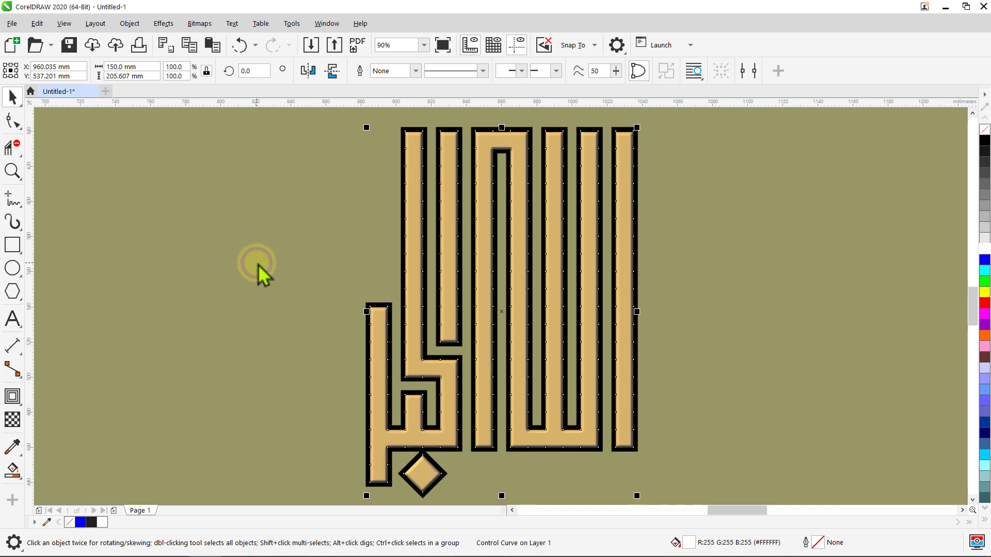
Apply the Cobblestone texture to the inner shape with roughness 50, size 75 and grout width 5
{"action": "left_click", "coordinate": [163, 23]}
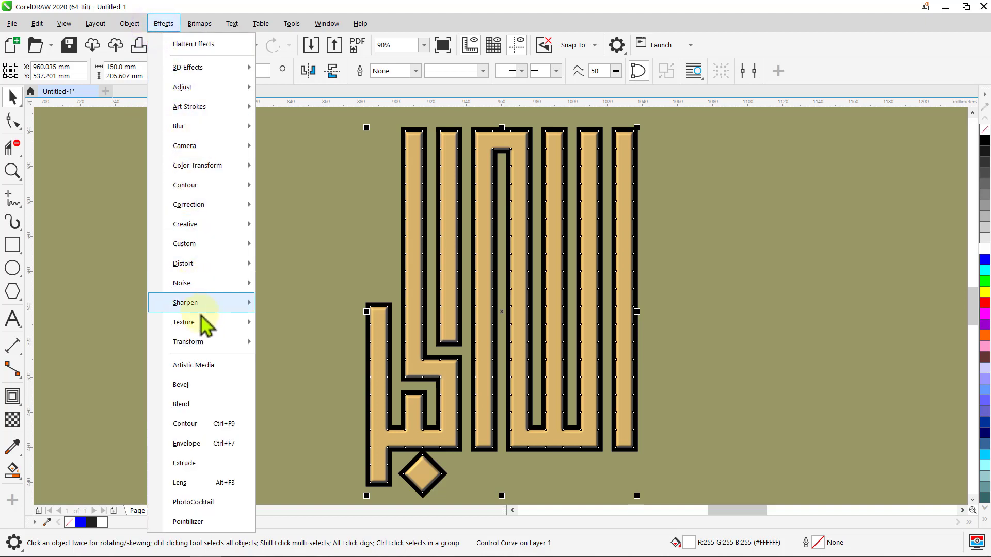
{"action": "mouse_move", "coordinate": [215, 324]}
{"action": "left_click", "coordinate": [279, 336]}
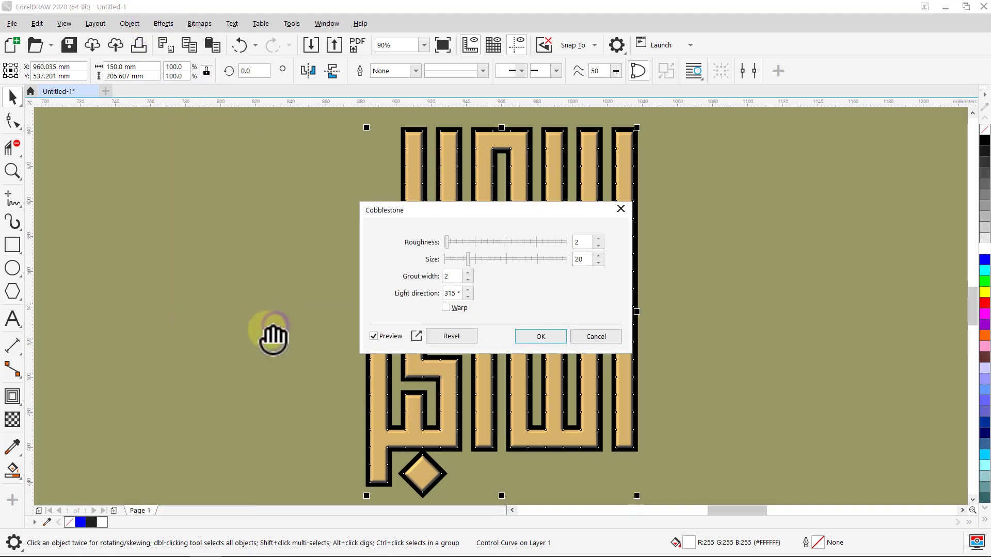
{"action": "left_click_drag", "start_coordinate": [487, 209], "coordinate": [189, 129]}
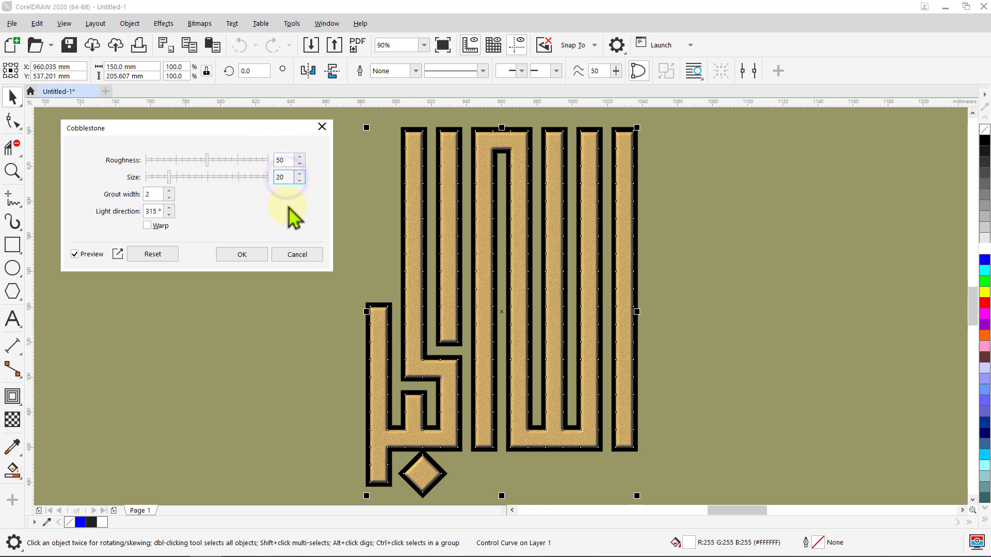
{"action": "double_click", "coordinate": [287, 177]}
{"action": "type", "text": "75"}
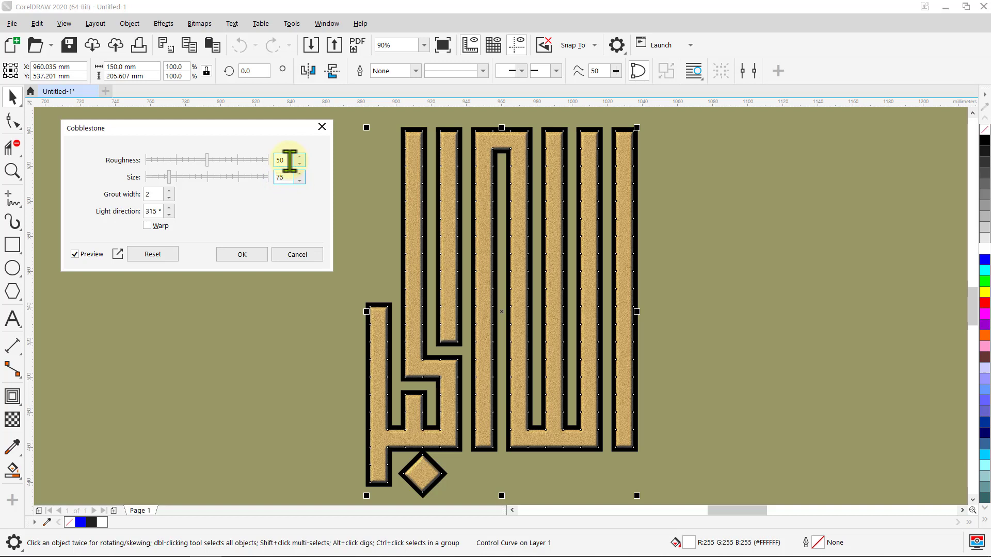
{"action": "left_click", "coordinate": [287, 160]}
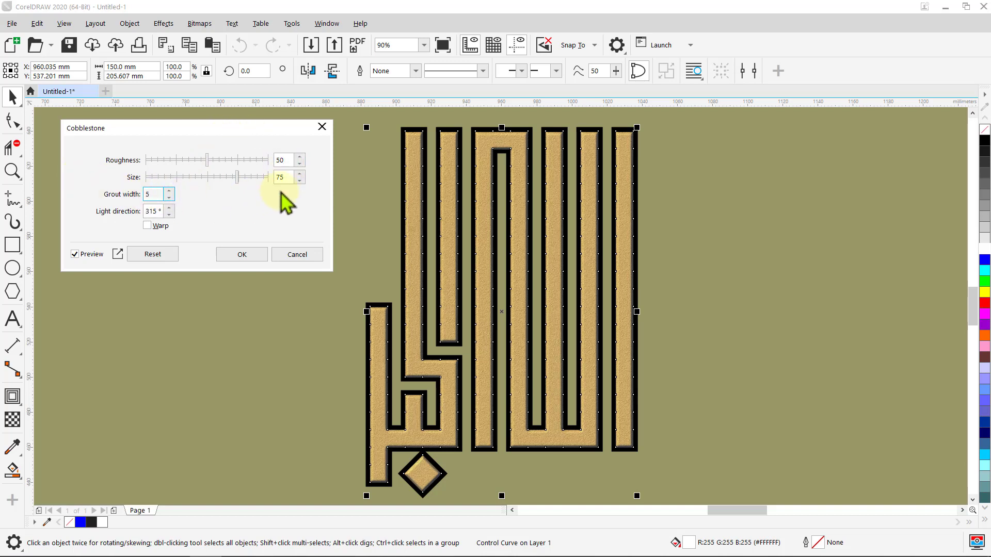
{"action": "left_click", "coordinate": [287, 177]}
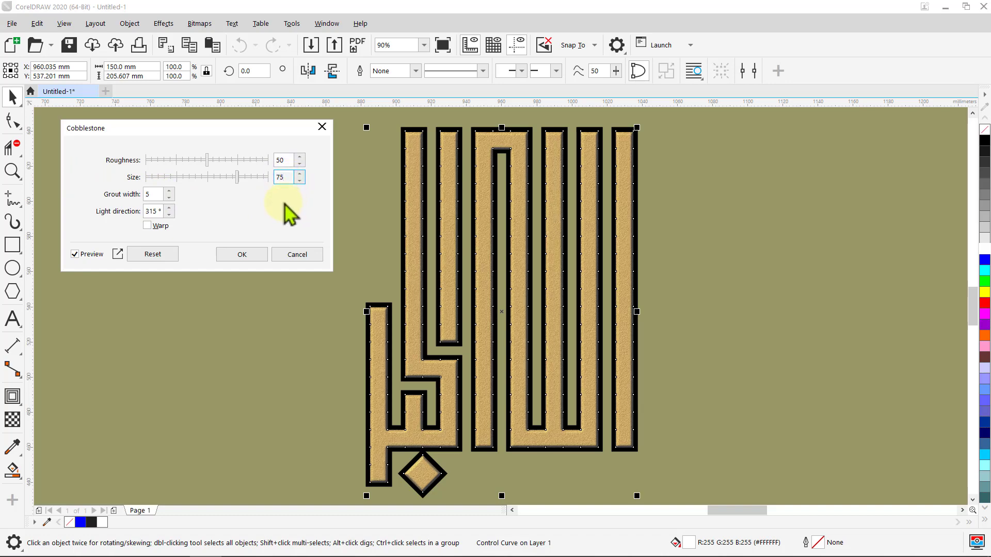
{"action": "left_click", "coordinate": [250, 257]}
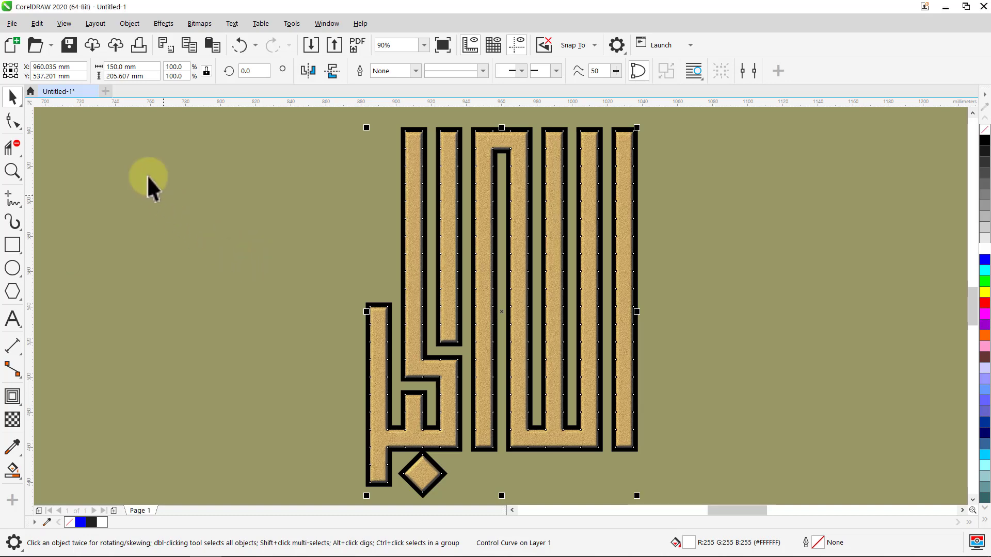
Convert the textured inner shape to a 300 dpi RGB bitmap with anti-aliasing and a transparent background, and deselect it
{"action": "left_click", "coordinate": [129, 26]}
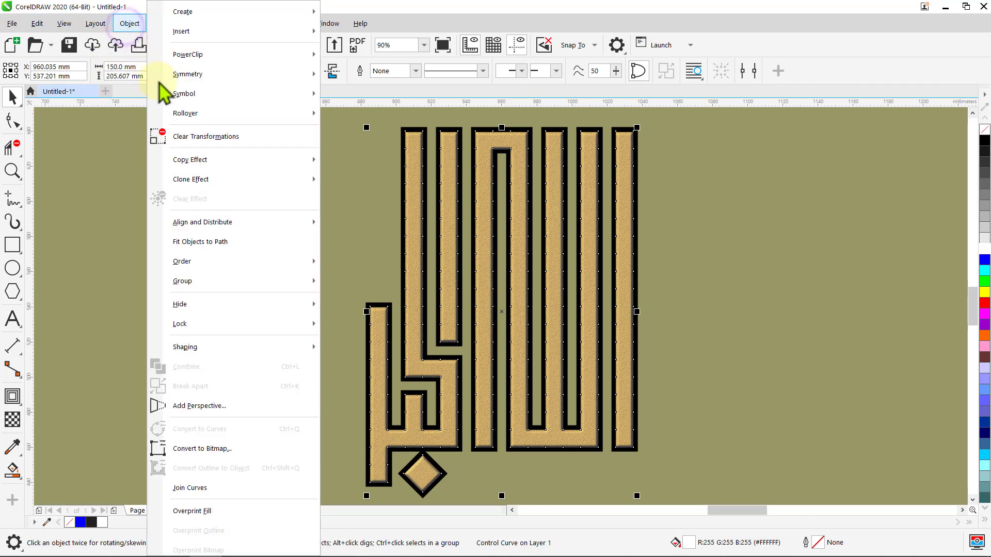
{"action": "left_click", "coordinate": [207, 447]}
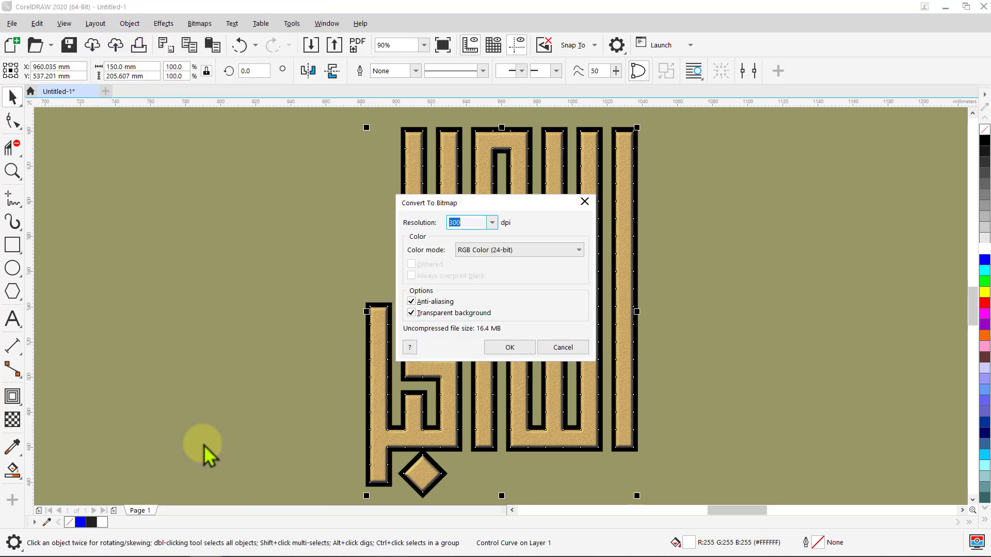
{"action": "left_click", "coordinate": [510, 348]}
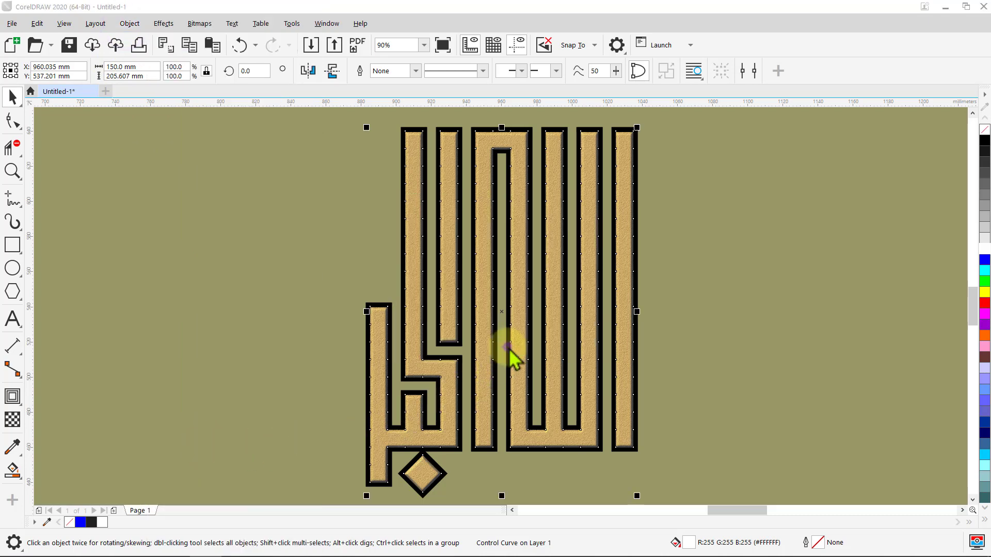
{"action": "left_click", "coordinate": [79, 291]}
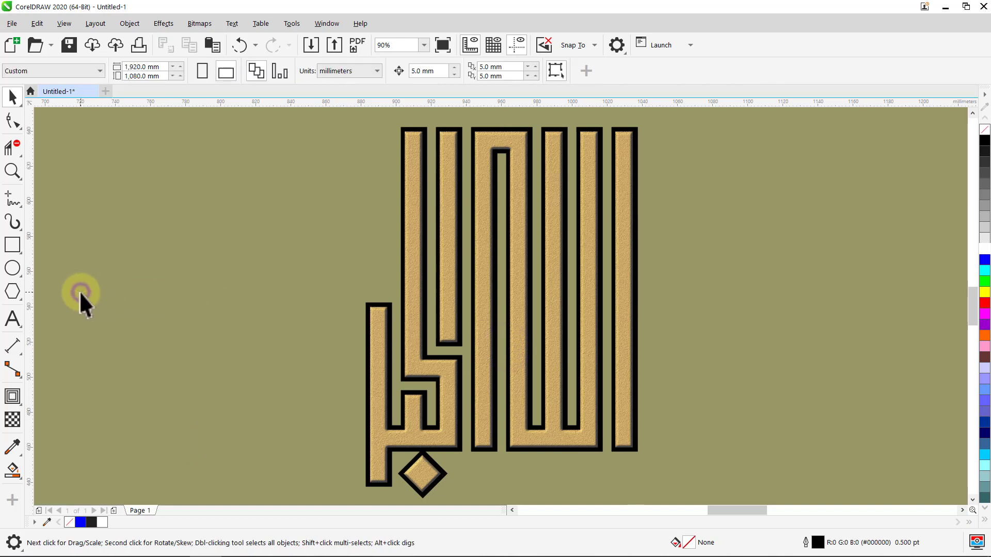
Fill the black outer contour shape with white and start the Plastic texture effect on it
{"action": "left_click", "coordinate": [367, 304]}
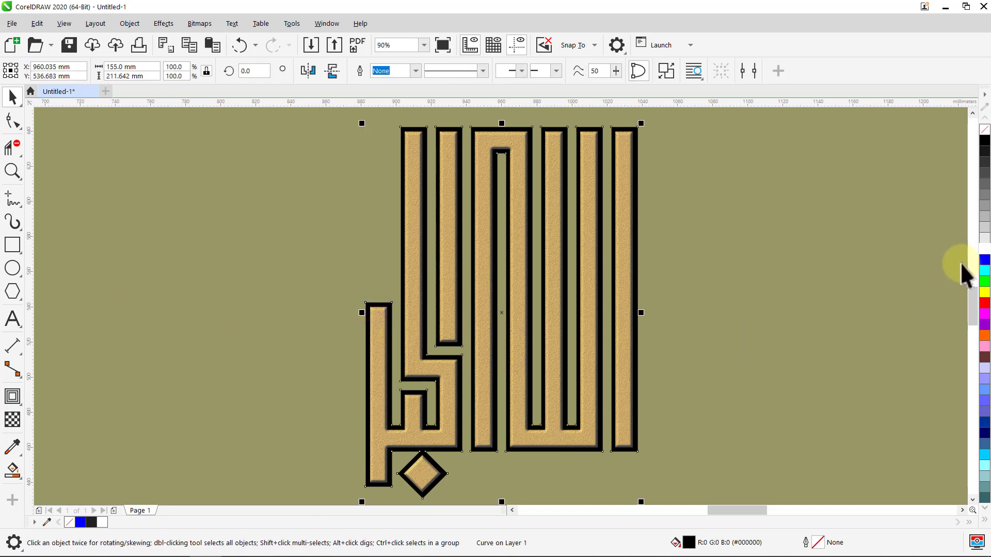
{"action": "right_click", "coordinate": [984, 248]}
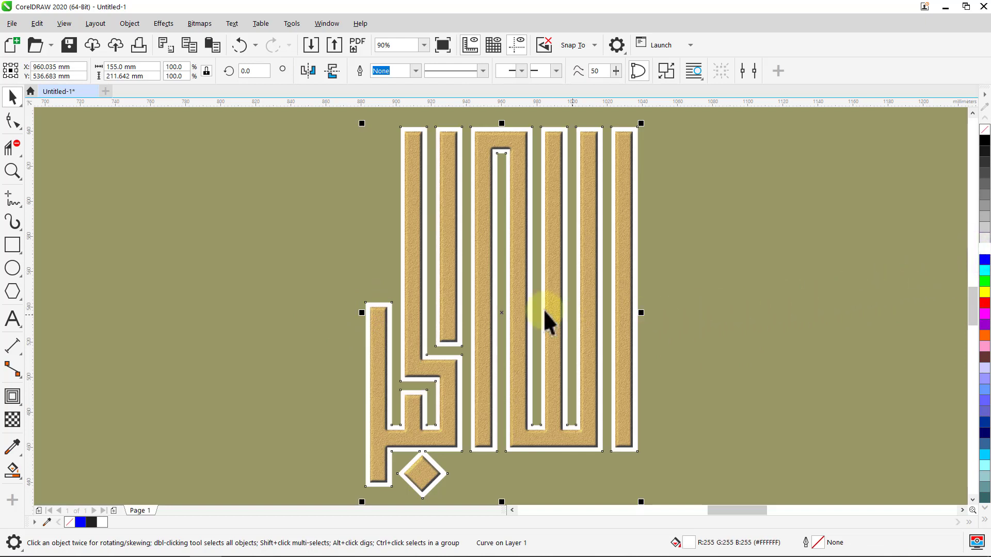
{"action": "left_click", "coordinate": [169, 29]}
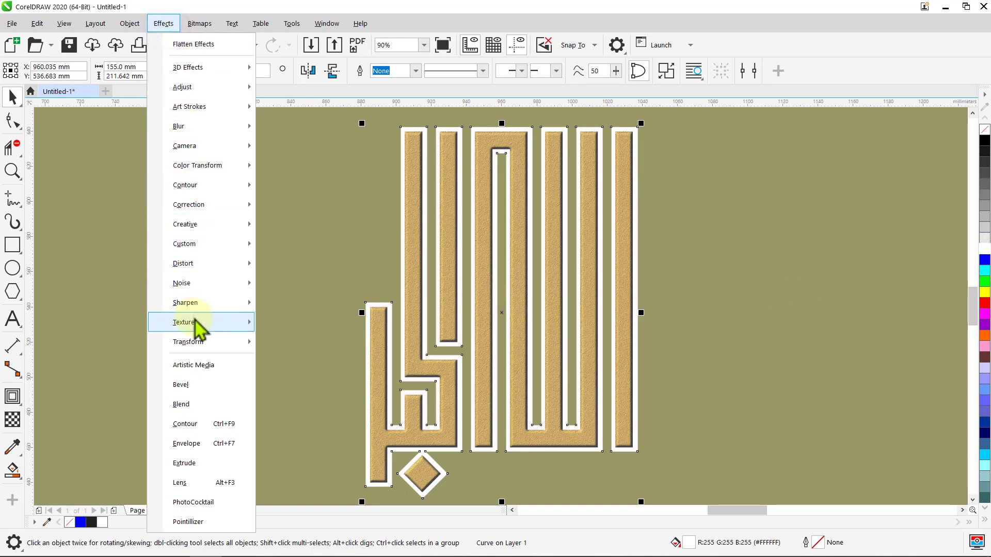
{"action": "mouse_move", "coordinate": [222, 326]}
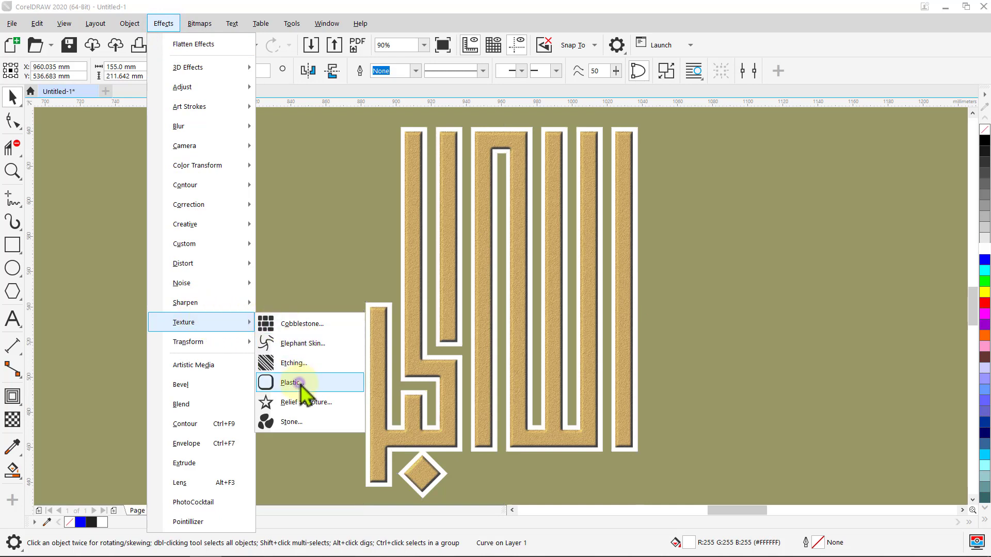
{"action": "left_click", "coordinate": [298, 382]}
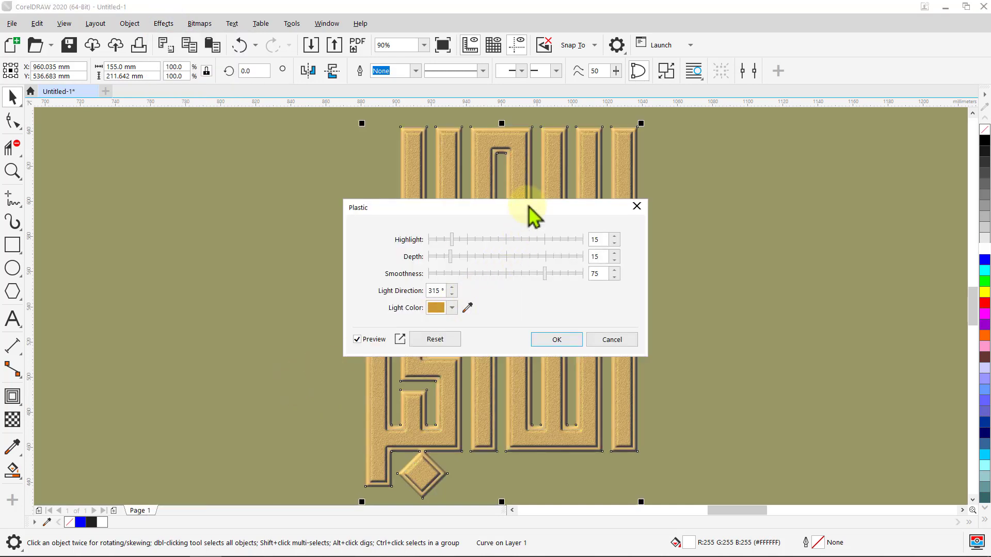
{"action": "left_click_drag", "start_coordinate": [529, 206], "coordinate": [230, 135]}
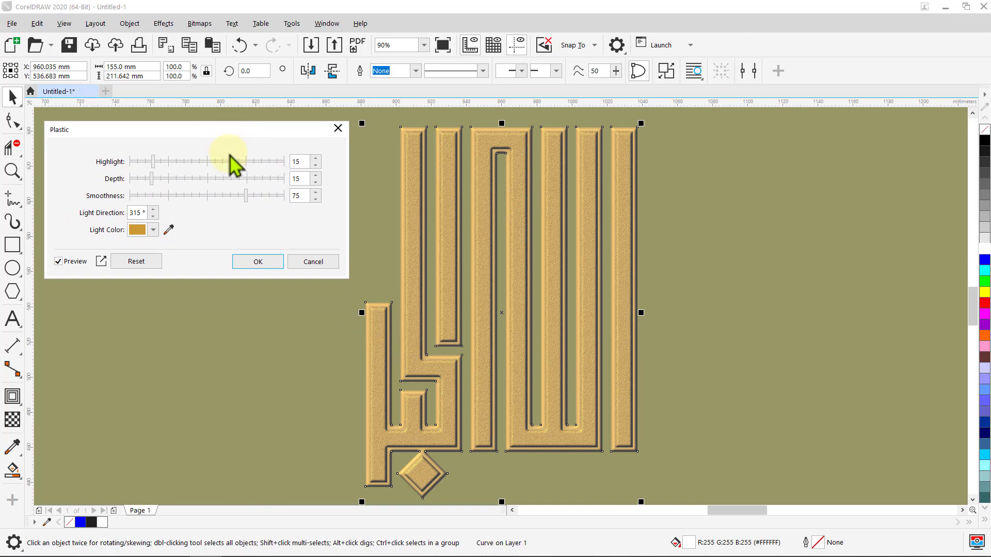
Set the Plastic effect's light color to White (#FFFFFF) from the RGB Palette
{"action": "left_click", "coordinate": [153, 230]}
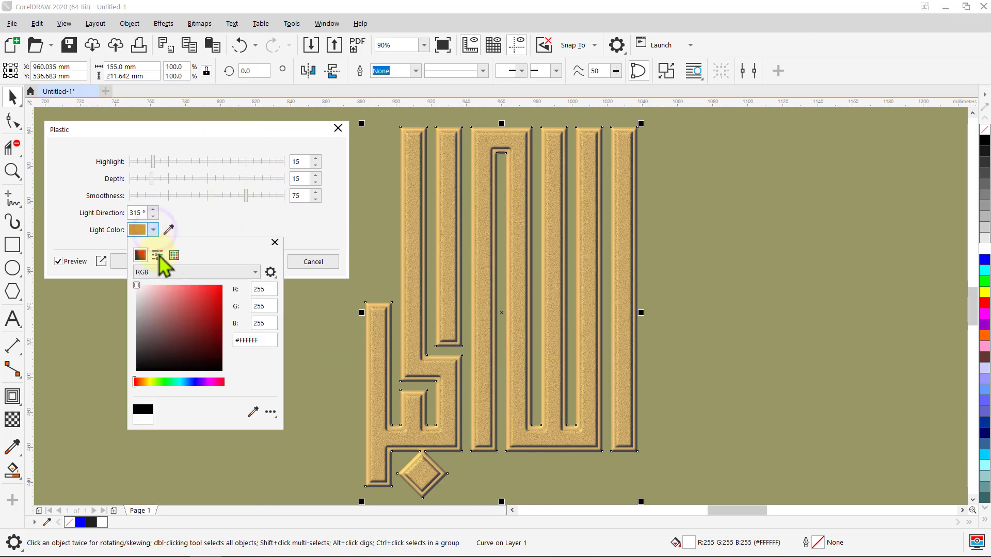
{"action": "left_click", "coordinate": [174, 255]}
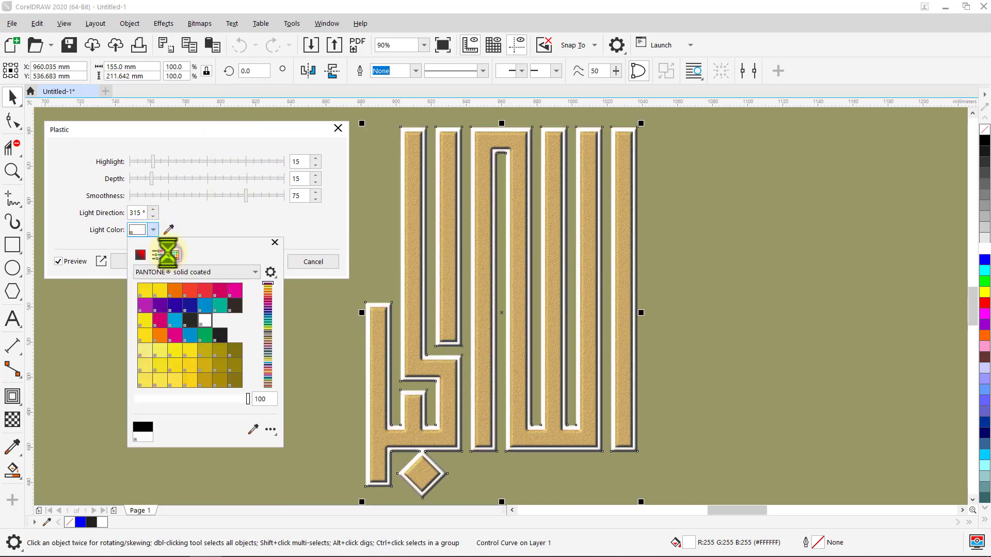
{"action": "left_click", "coordinate": [255, 272]}
{"action": "scroll", "coordinate": [249, 372], "scroll_direction": "down", "scroll_amount": 2}
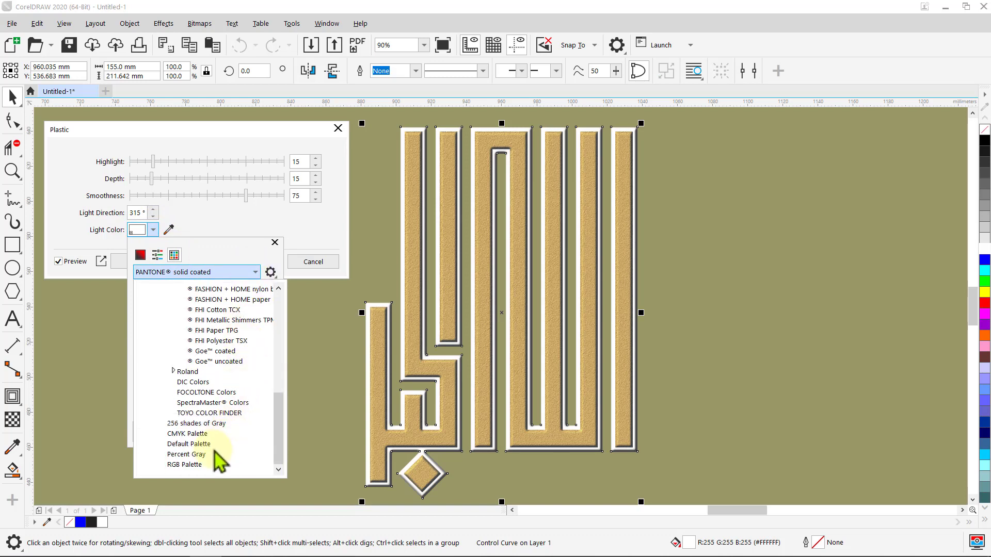
{"action": "left_click", "coordinate": [204, 466]}
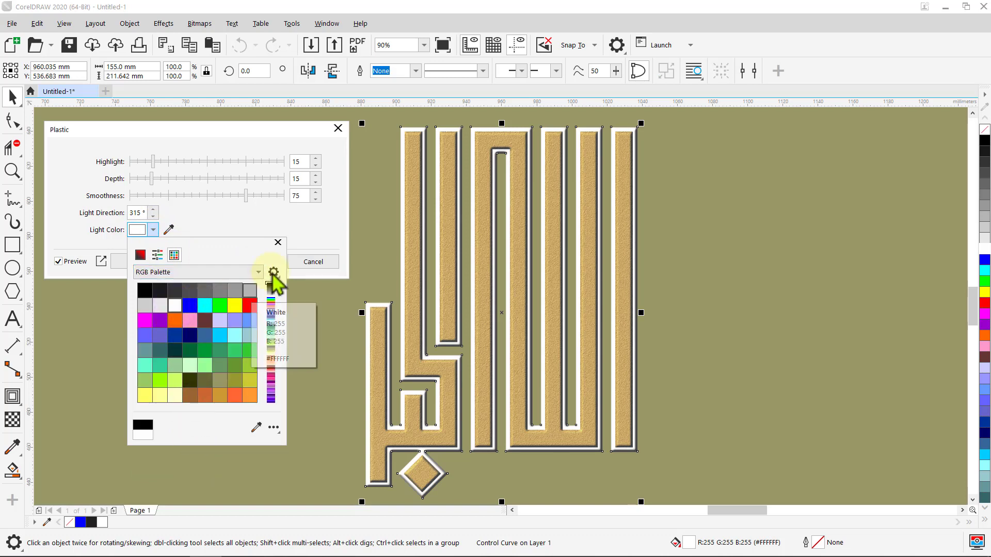
{"action": "left_click", "coordinate": [278, 242]}
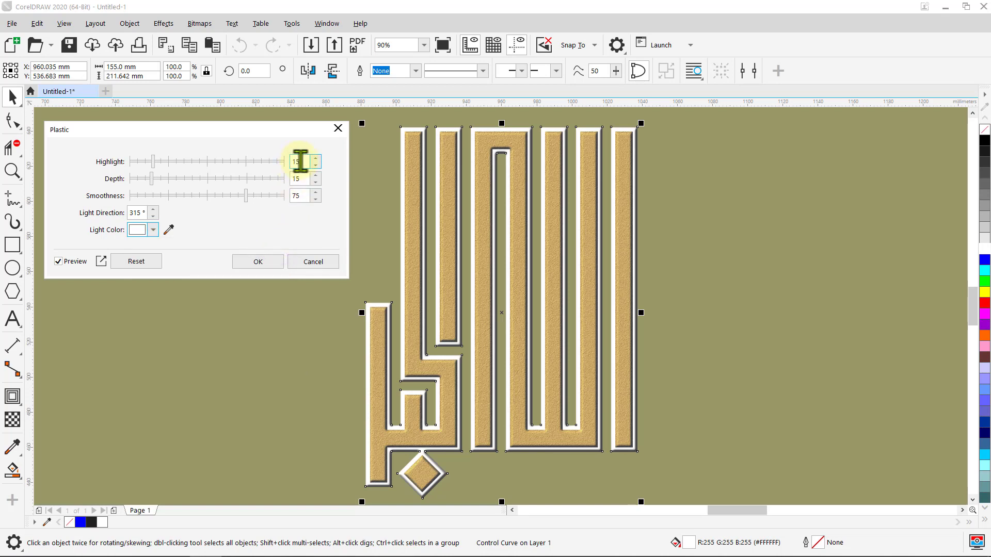
Set the Plastic effect's highlight and depth to 25 each and apply it to the outer shape
{"action": "type", "text": "2"}
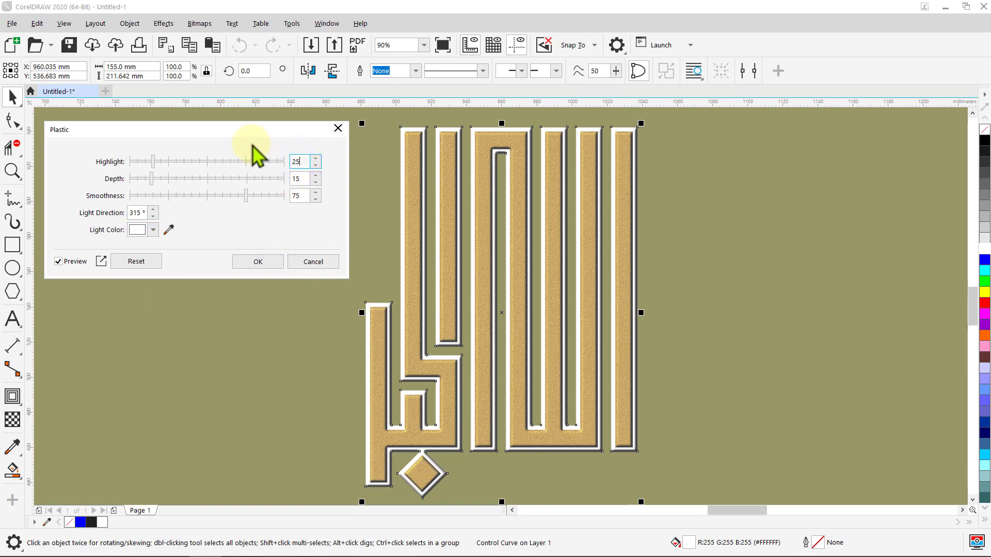
{"action": "left_click", "coordinate": [303, 179]}
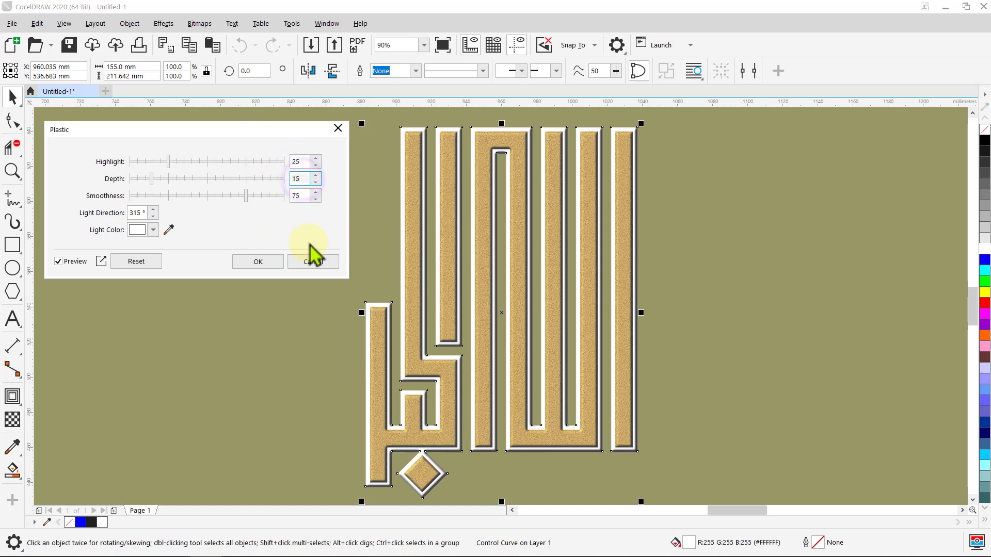
{"action": "double_click", "coordinate": [303, 179]}
{"action": "type", "text": "2"}
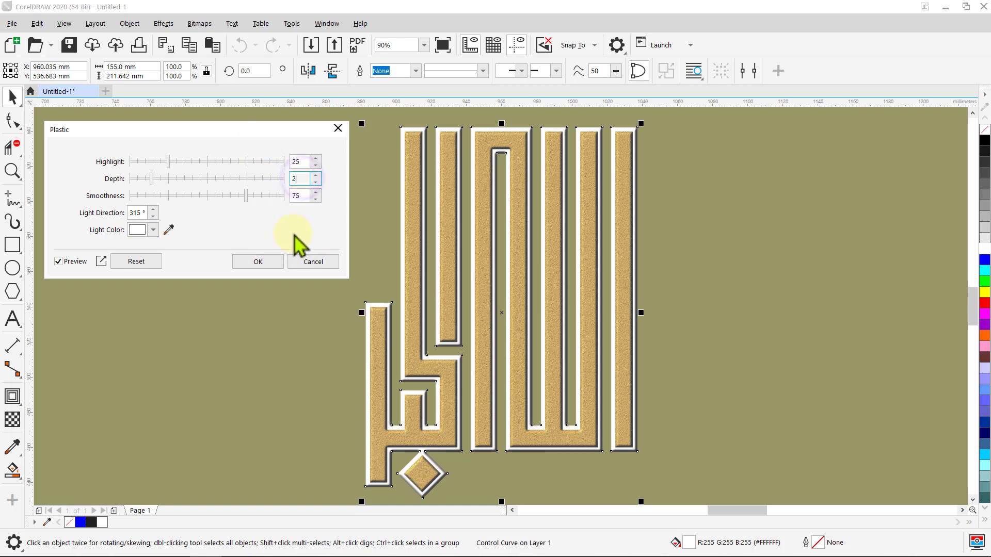
{"action": "left_click", "coordinate": [302, 196]}
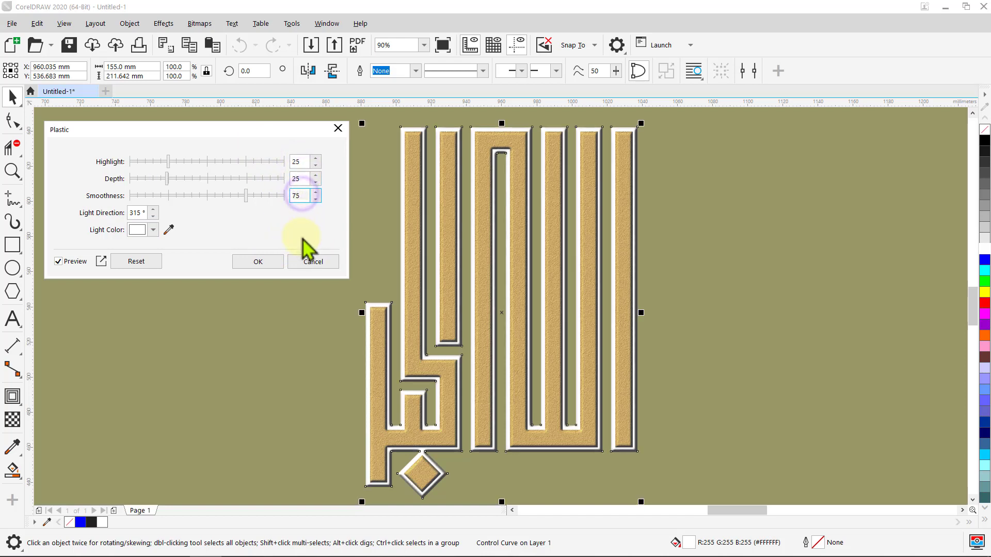
{"action": "left_click", "coordinate": [268, 263]}
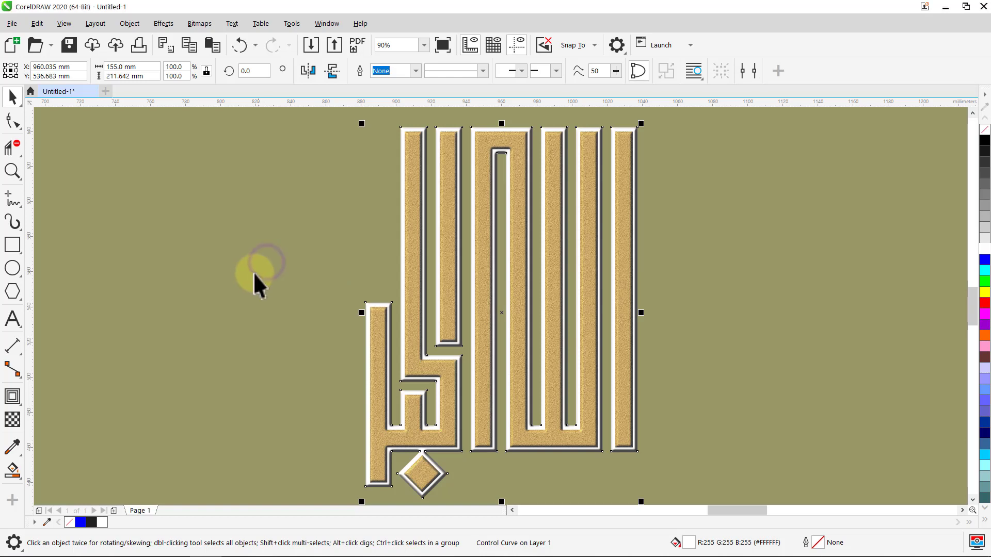
Convert the textured outer shape to a 300 dpi RGB bitmap with anti-aliasing and a transparent background
{"action": "left_click", "coordinate": [130, 23]}
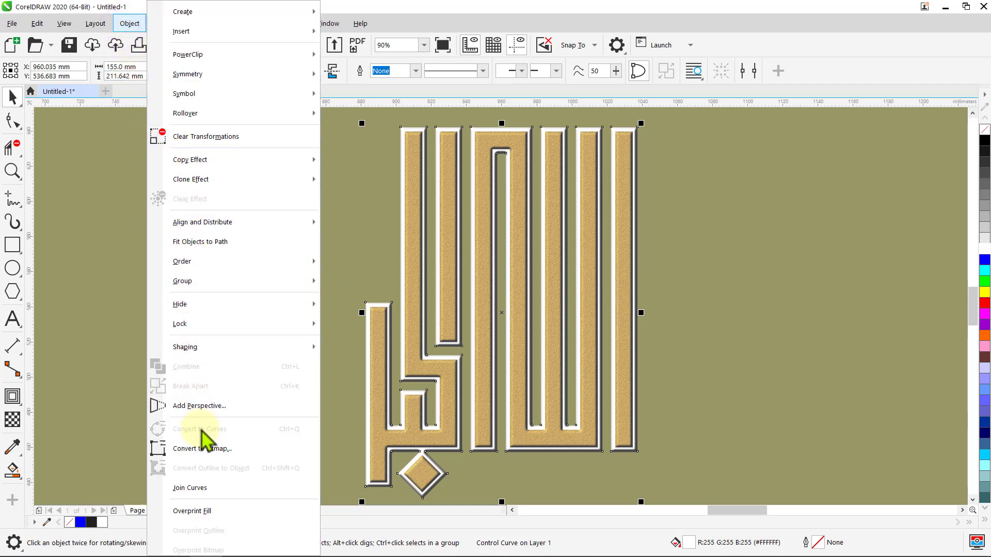
{"action": "left_click", "coordinate": [203, 448]}
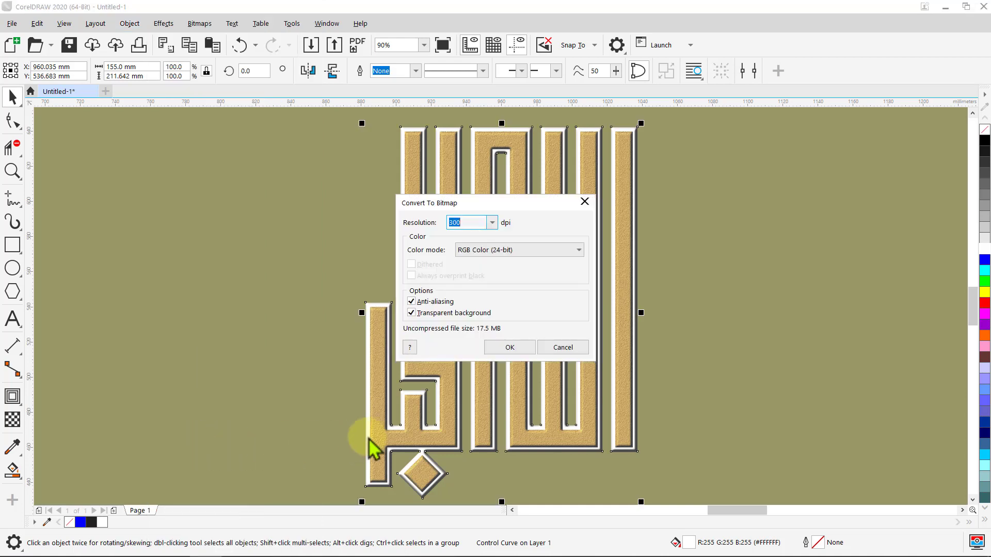
{"action": "left_click", "coordinate": [499, 351]}
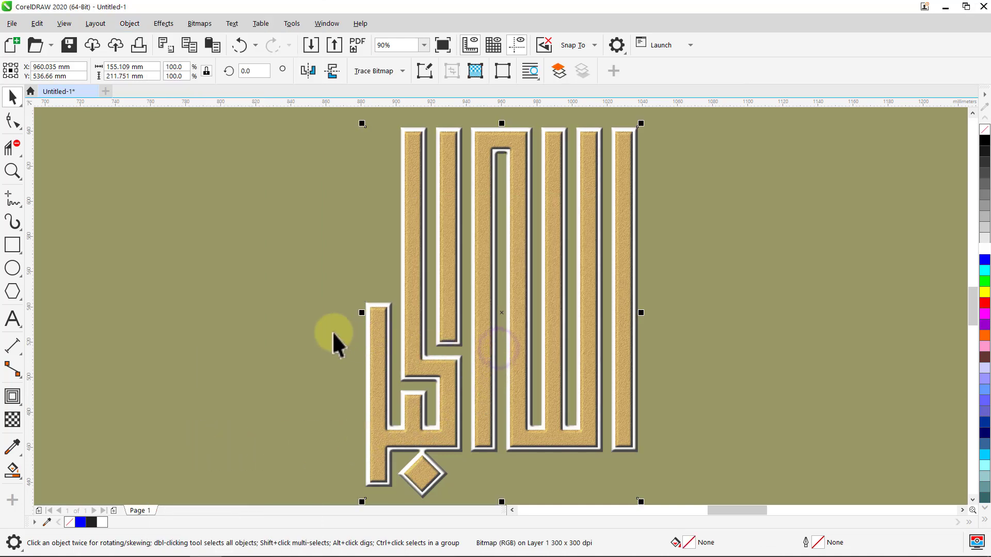
Group both bitmap layers of the design into one object and deselect it
{"action": "key", "text": "ctrl+a"}
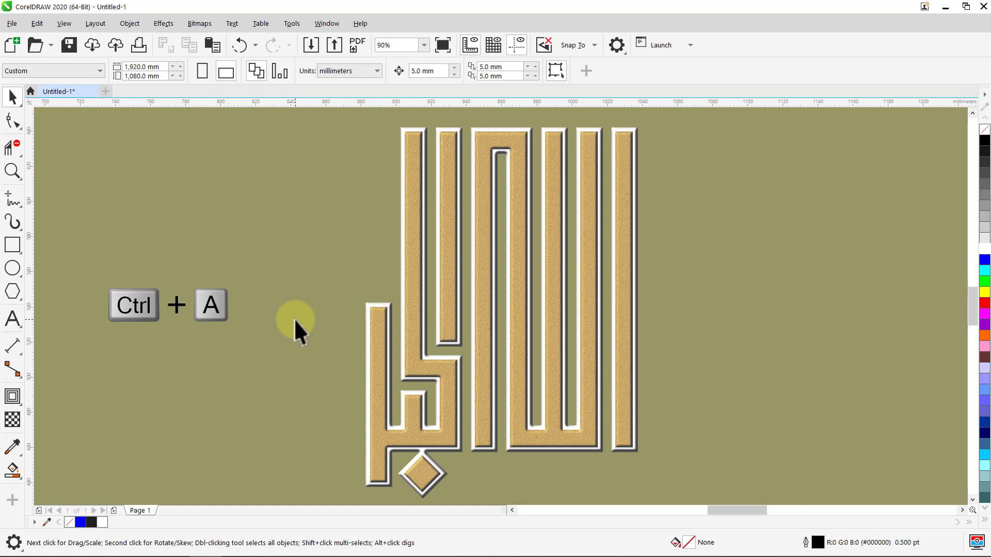
{"action": "key", "text": "ctrl+g"}
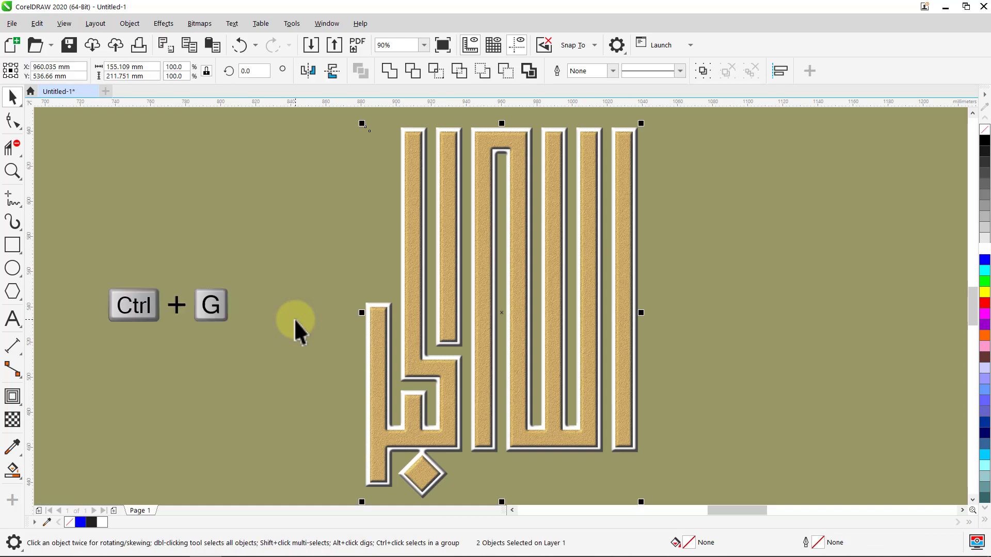
{"action": "left_click", "coordinate": [296, 318]}
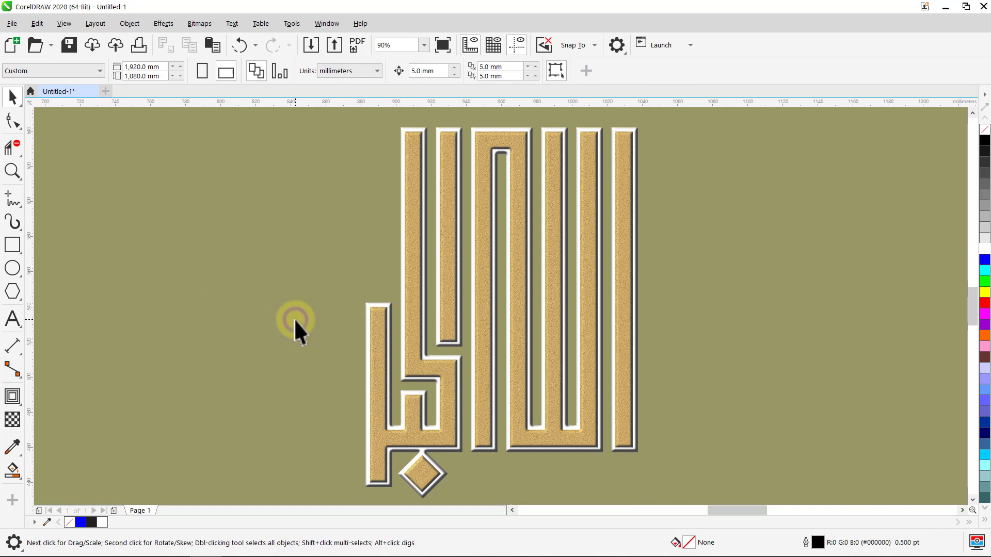
Center the grouped design on the page
{"action": "left_click", "coordinate": [399, 45]}
{"action": "type", "text": "18"}
{"action": "key", "text": "Return"}
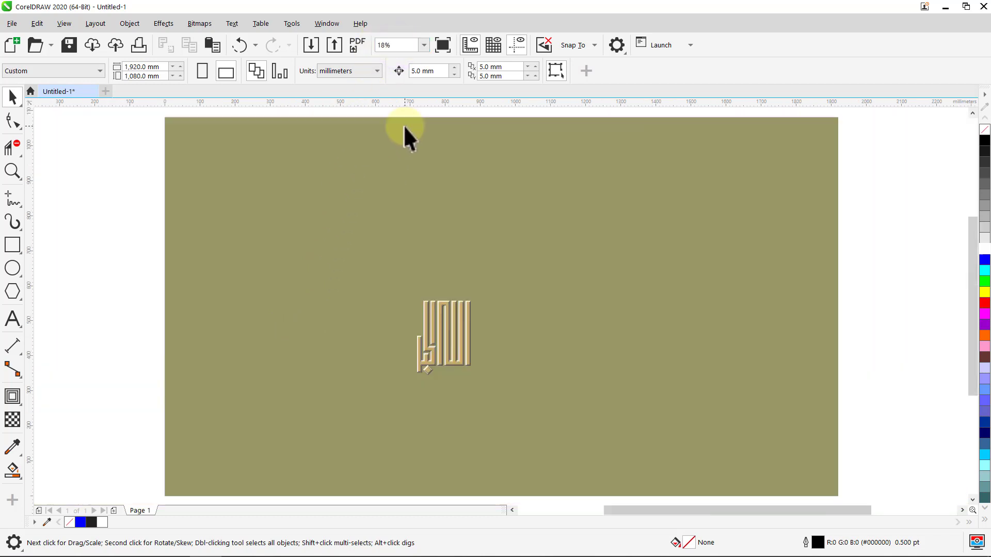
{"action": "left_click", "coordinate": [435, 325]}
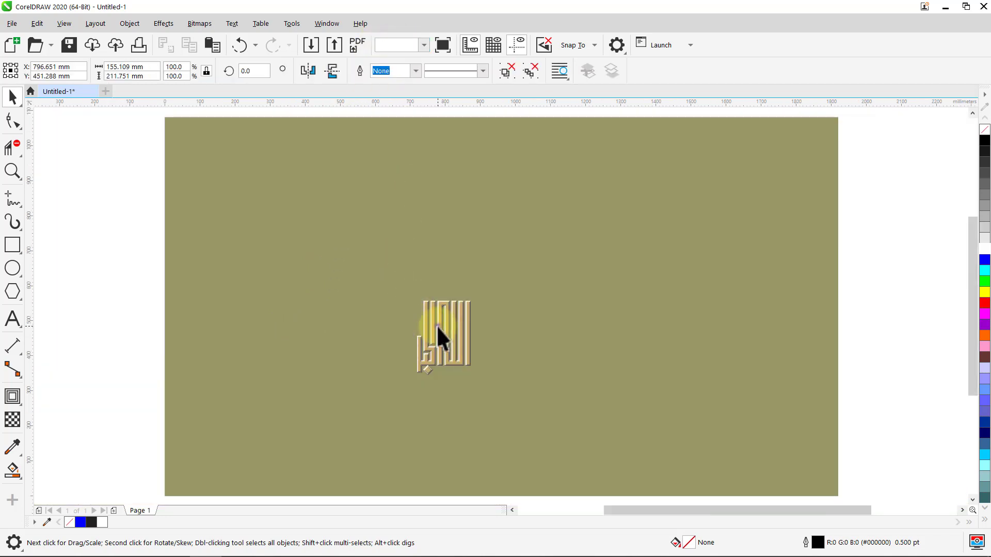
{"action": "key", "text": "p"}
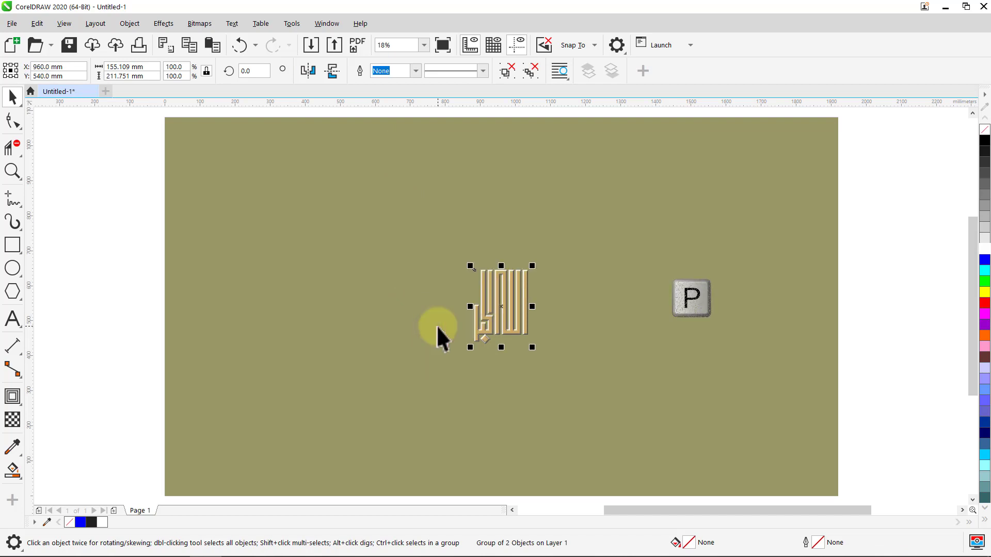
Scale the grouped design proportionally to a height of 950 mm and deselect it
{"action": "left_click", "coordinate": [145, 76]}
{"action": "type", "text": "95"}
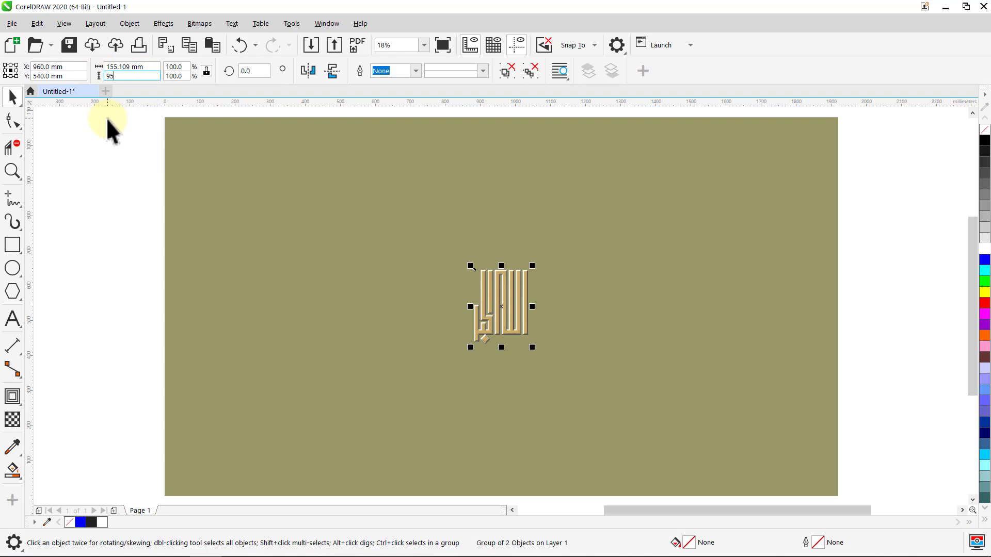
{"action": "type", "text": "0"}
{"action": "key", "text": "Return"}
{"action": "left_click", "coordinate": [106, 123]}
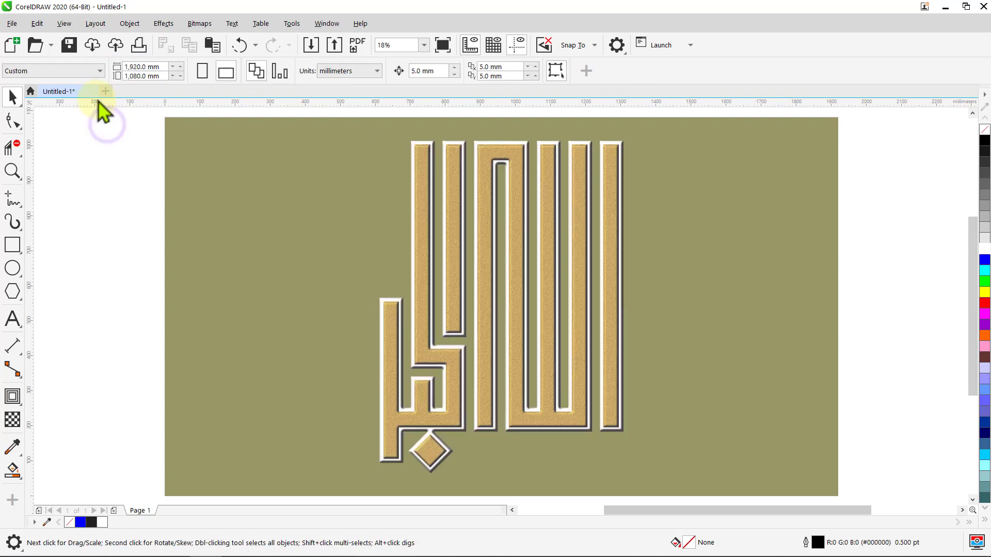
Remove the solid olive page background by setting the document to no background
{"action": "left_click", "coordinate": [92, 27]}
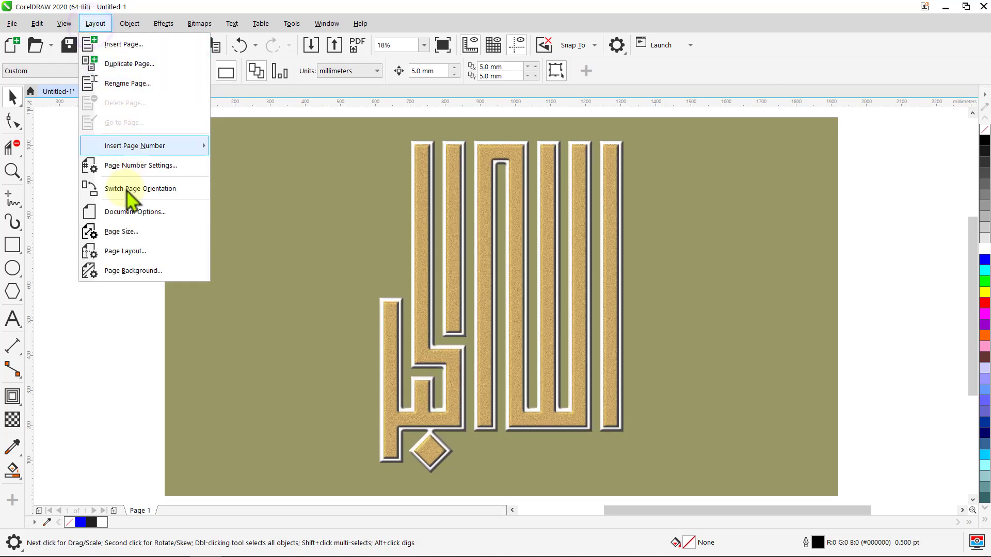
{"action": "left_click", "coordinate": [125, 211]}
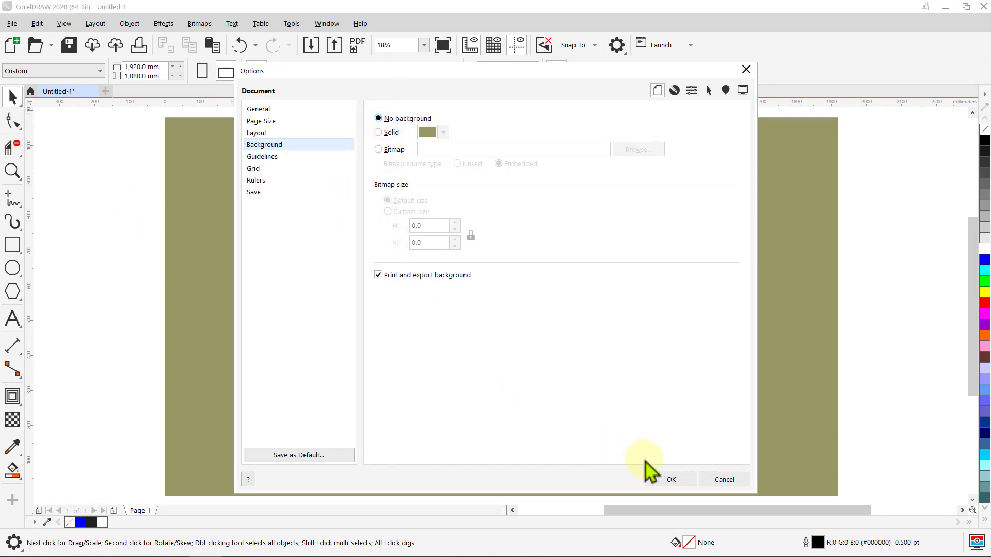
{"action": "left_click", "coordinate": [656, 478]}
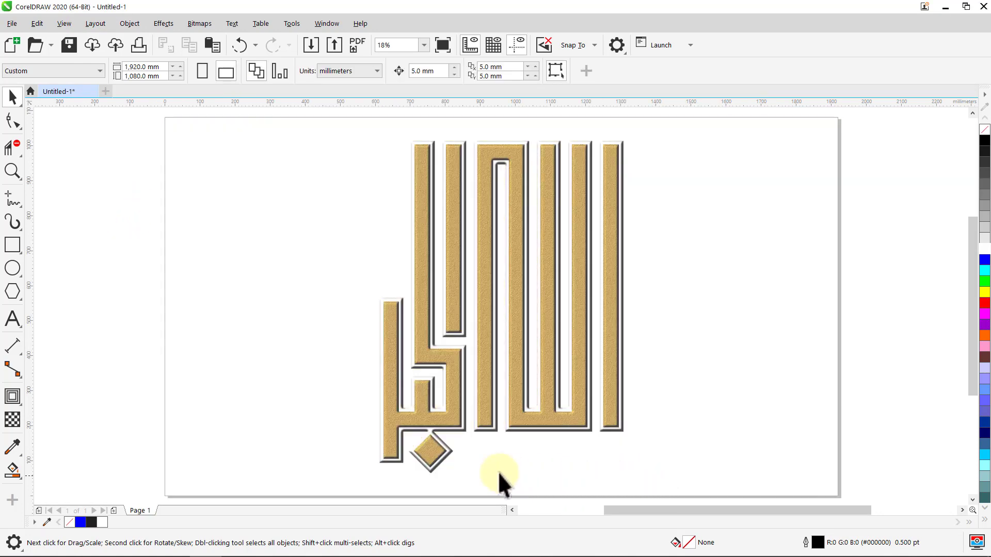
Create a page-sized rectangle behind the design and set its outline width to none
{"action": "double_click", "coordinate": [13, 245]}
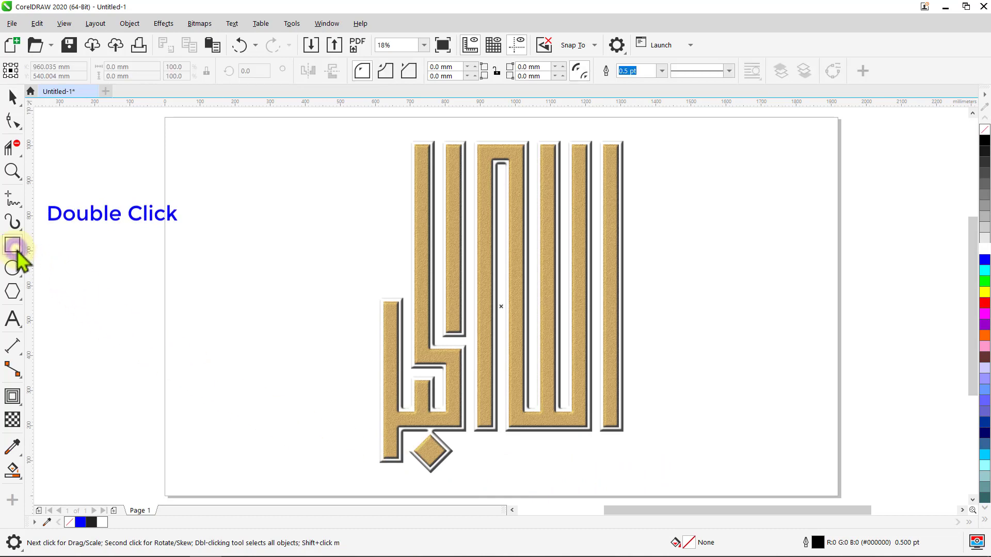
{"action": "key", "text": "space"}
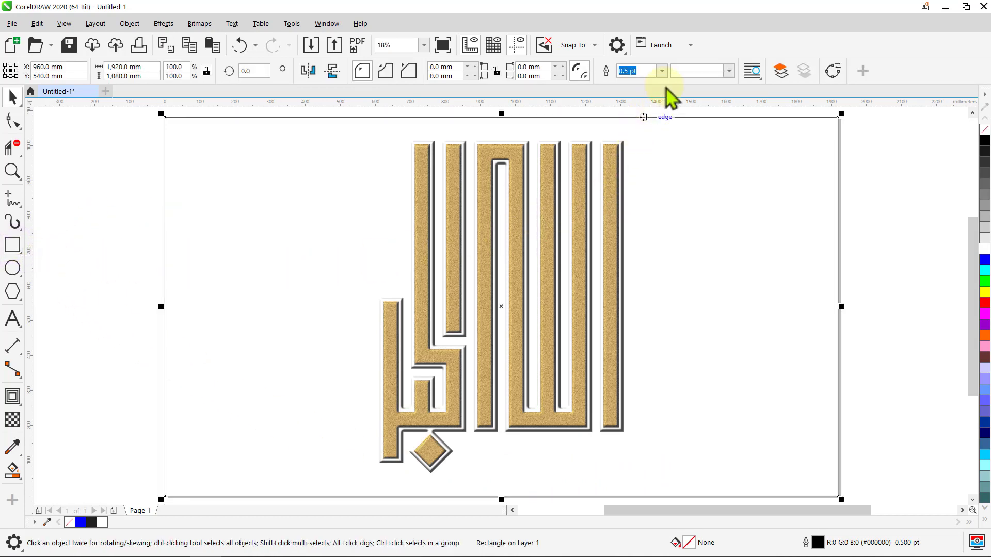
{"action": "left_click", "coordinate": [663, 71]}
{"action": "left_click", "coordinate": [653, 83]}
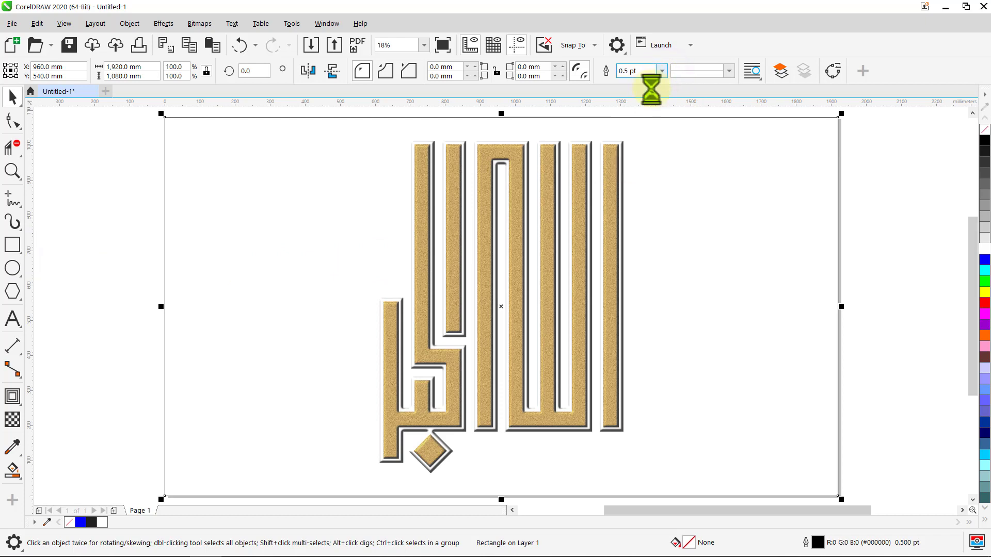
Apply a black-to-white linear fountain fill to the page-sized rectangle with the Interactive Fill tool
{"action": "left_click", "coordinate": [17, 473]}
{"action": "left_click", "coordinate": [54, 475]}
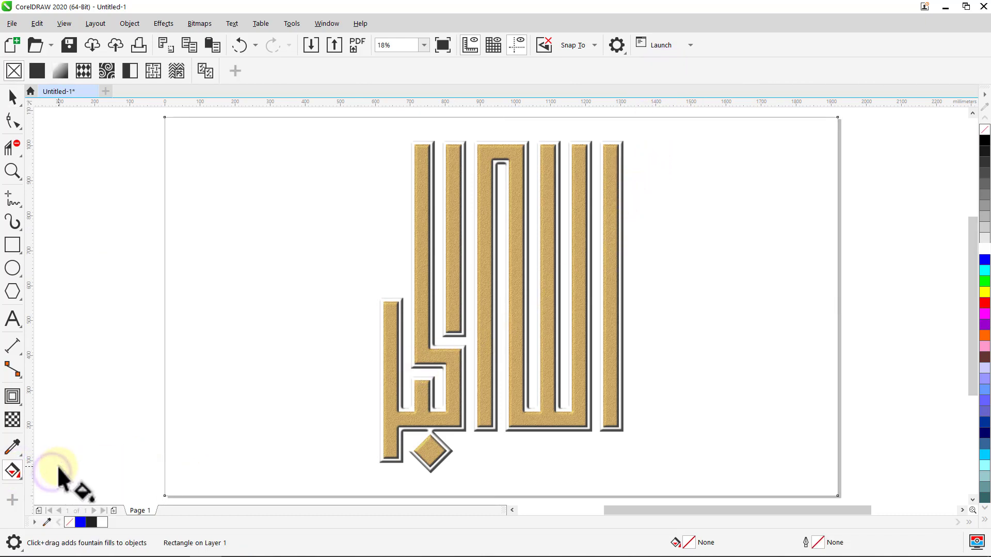
{"action": "left_click", "coordinate": [66, 72]}
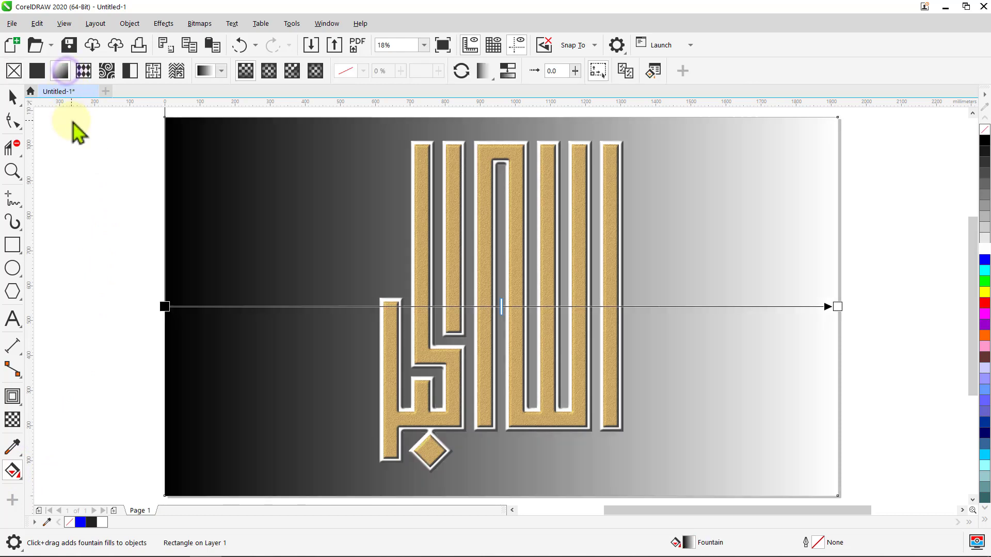
Change the rectangle's fountain fill to elliptical, make it circular, and enlarge it proportionally beyond the page's side edges
{"action": "left_click", "coordinate": [268, 70]}
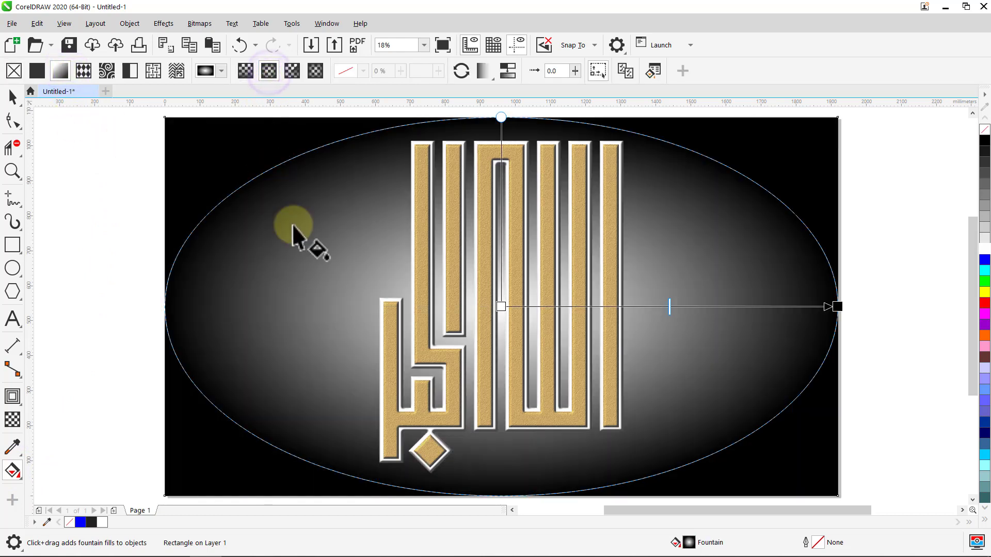
{"action": "left_click_drag", "start_coordinate": [836, 308], "coordinate": [620, 321]}
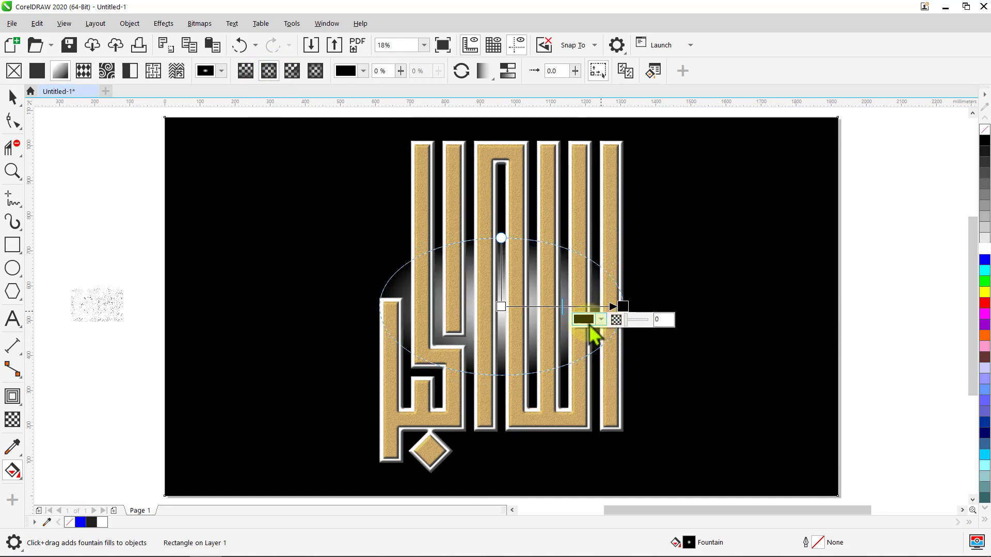
{"action": "left_click_drag", "start_coordinate": [500, 235], "coordinate": [500, 181]}
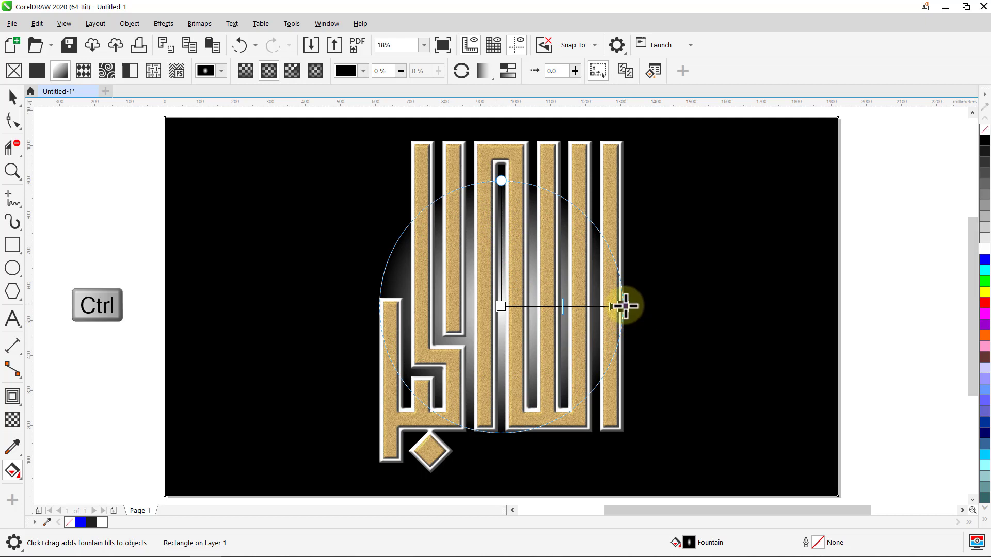
{"action": "left_click_drag", "start_coordinate": [624, 309], "coordinate": [885, 316]}
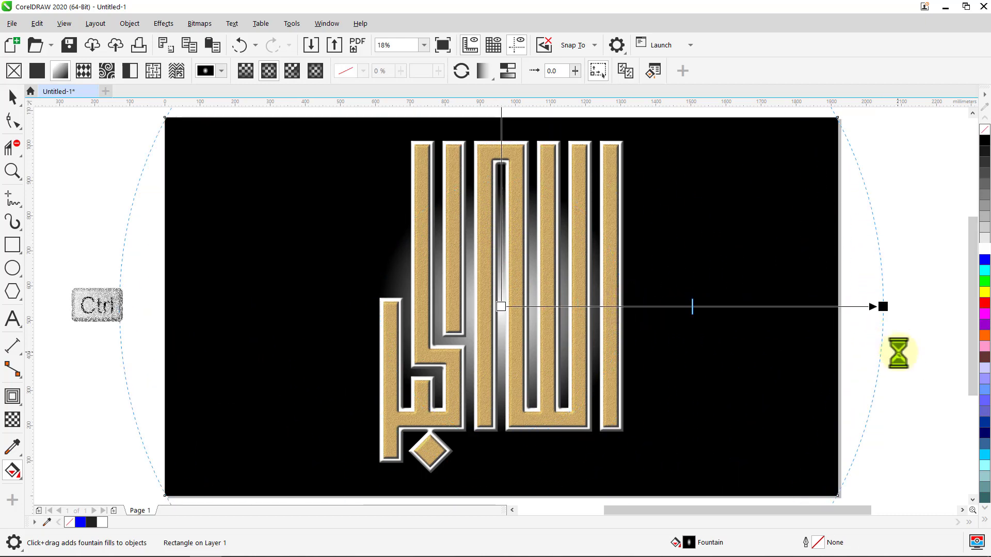
Recolor the background gradient with golden yellow at the center node and brown at the outer node
{"action": "left_click", "coordinate": [980, 519]}
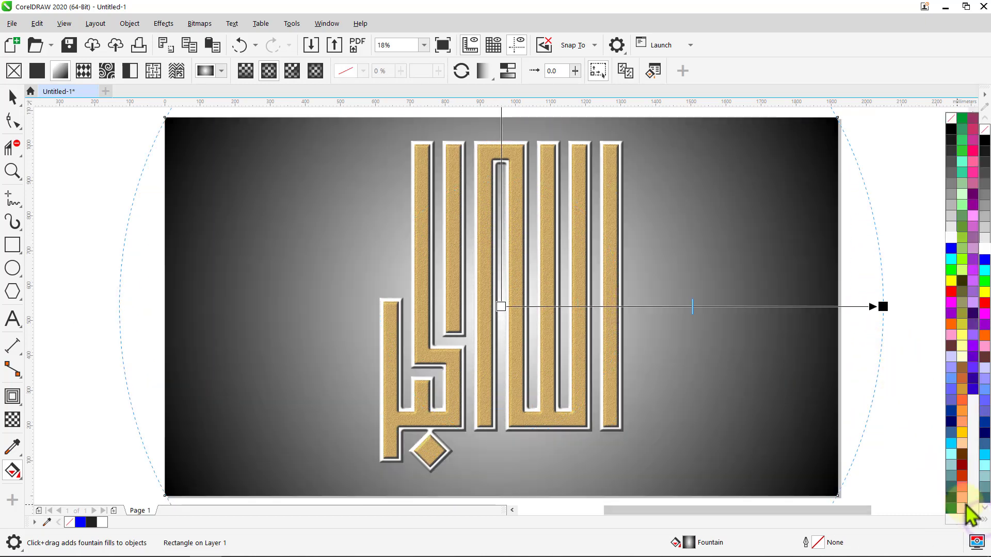
{"action": "left_click_drag", "start_coordinate": [963, 438], "coordinate": [501, 310]}
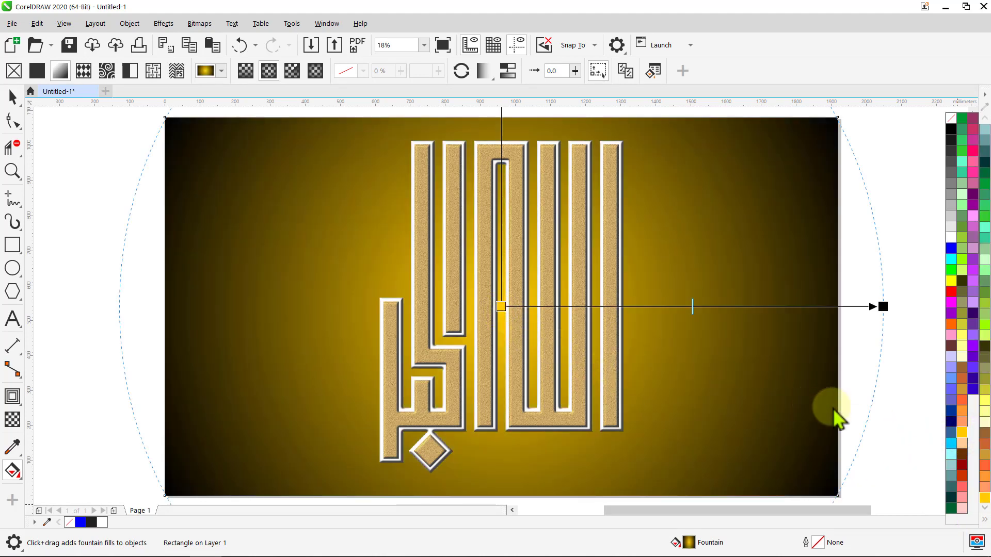
{"action": "left_click_drag", "start_coordinate": [964, 377], "coordinate": [883, 308]}
{"action": "key", "text": "space"}
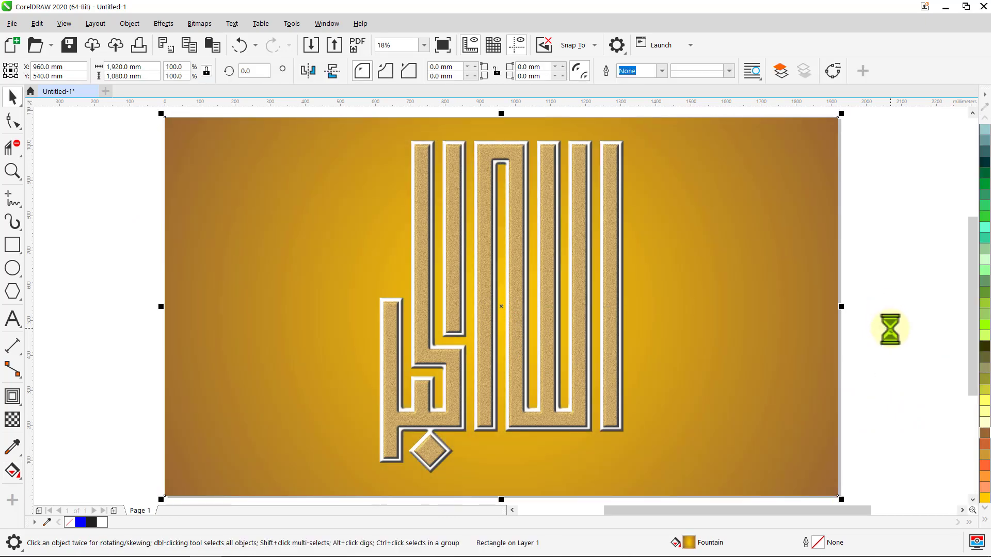
Duplicate the gradient rectangle in place and fill the copy with the dark grey speckled texture from the Samples 9 library
{"action": "key", "text": "space"}
{"action": "key", "text": "space"}
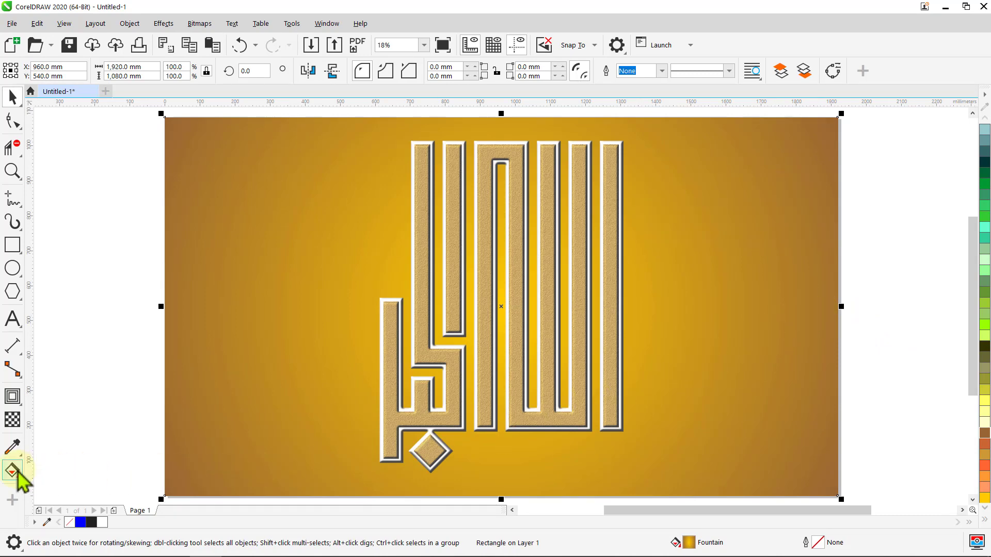
{"action": "left_click", "coordinate": [15, 471]}
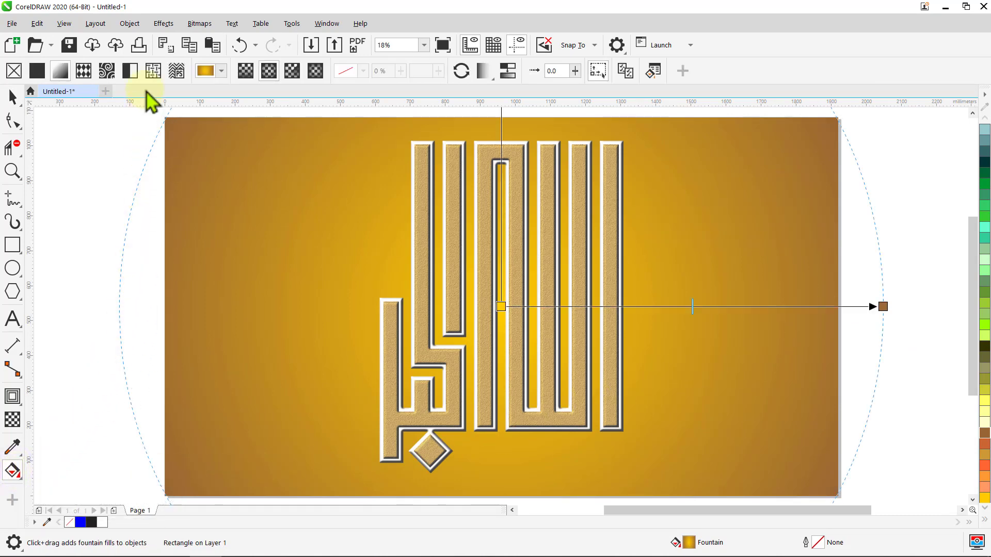
{"action": "left_click", "coordinate": [153, 71]}
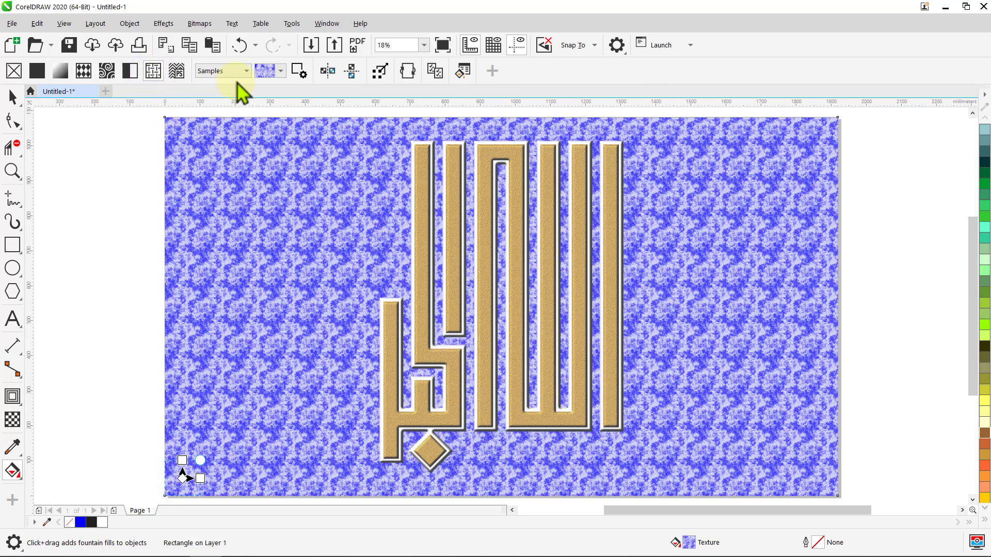
{"action": "left_click", "coordinate": [247, 71]}
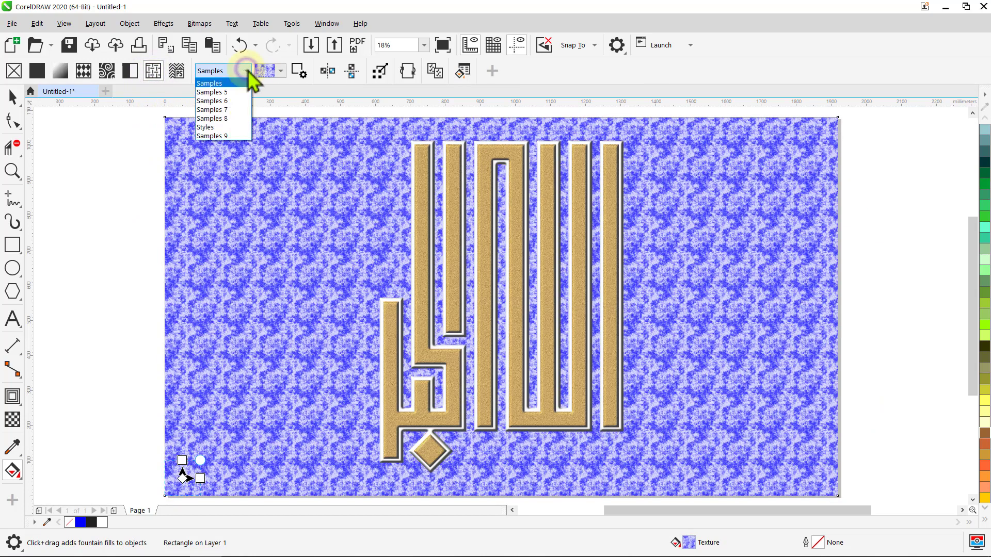
{"action": "left_click", "coordinate": [233, 135]}
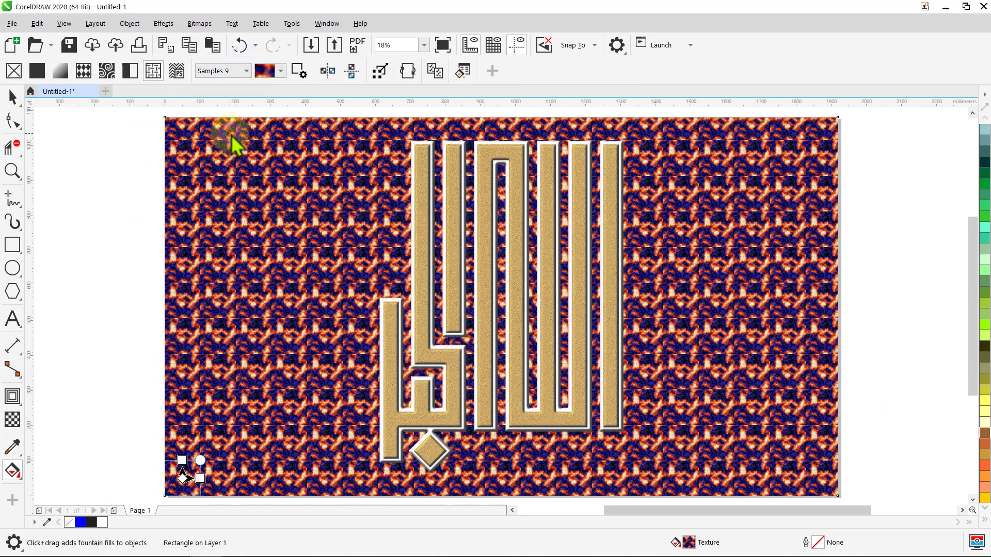
{"action": "left_click", "coordinate": [280, 71]}
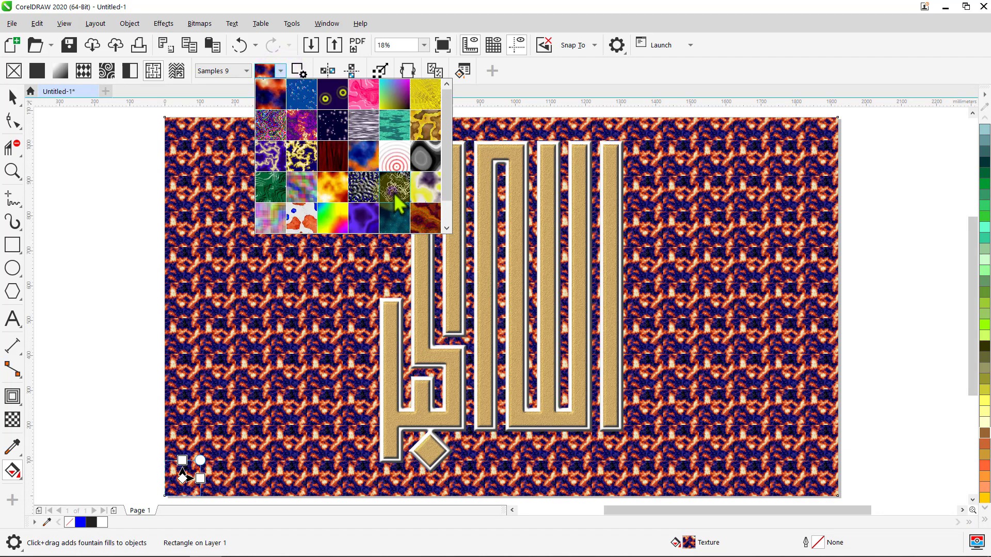
{"action": "left_click", "coordinate": [386, 191]}
{"action": "left_click", "coordinate": [339, 343]}
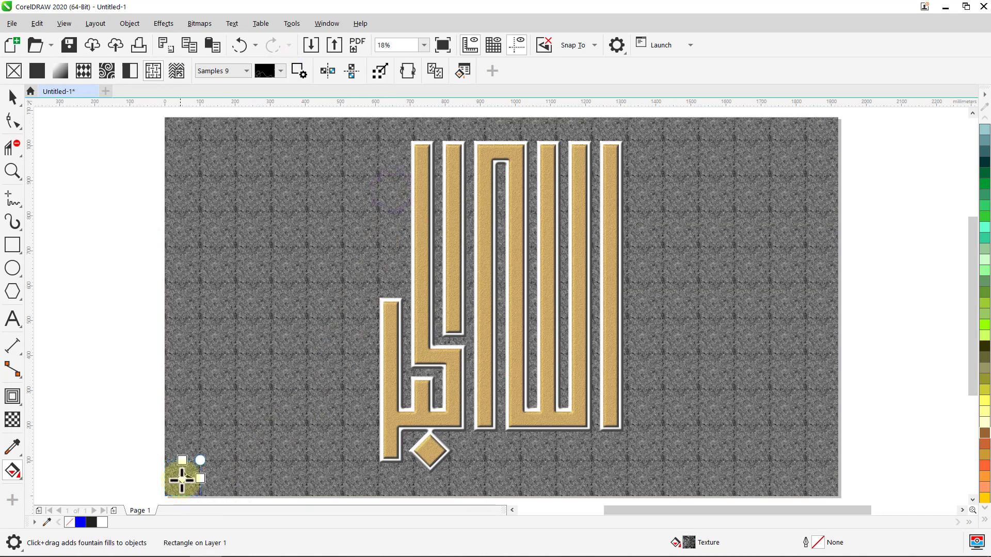
Center the texture tile on the rectangle, enlarge it proportionally to span the page width, and deselect the rectangle
{"action": "left_click_drag", "start_coordinate": [182, 480], "coordinate": [468, 351]}
{"action": "left_click_drag", "start_coordinate": [493, 326], "coordinate": [500, 307]}
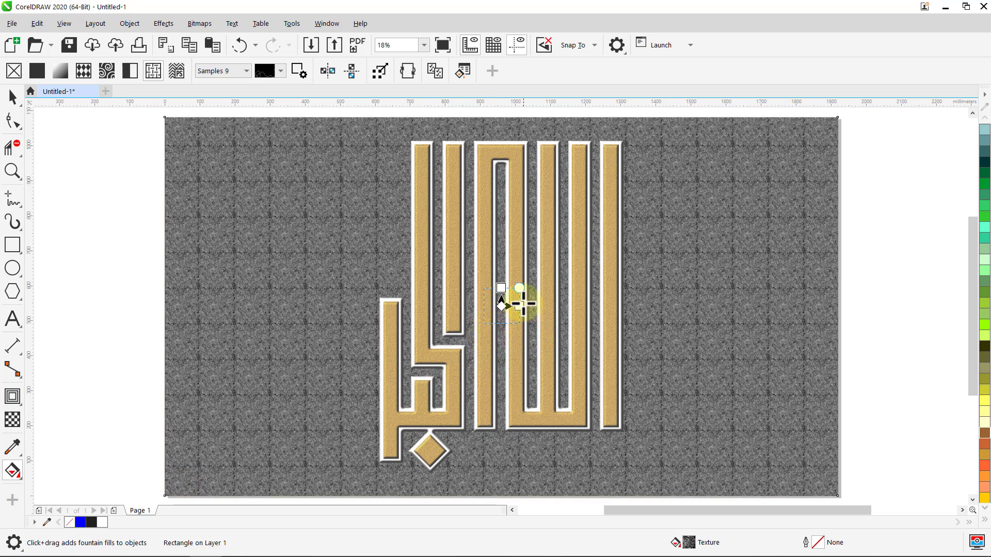
{"action": "left_click_drag", "start_coordinate": [518, 306], "coordinate": [891, 302]}
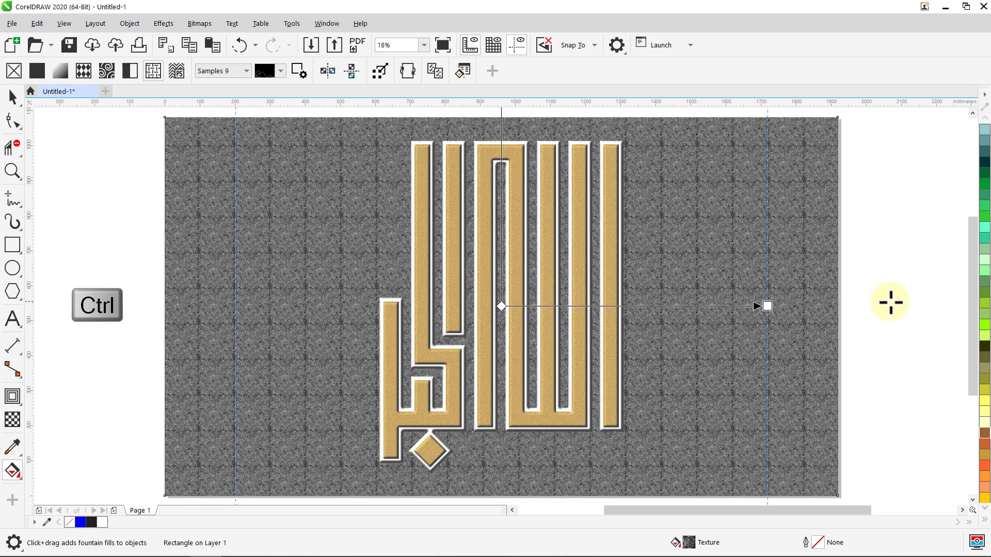
{"action": "left_click_drag", "start_coordinate": [976, 298], "coordinate": [946, 303]}
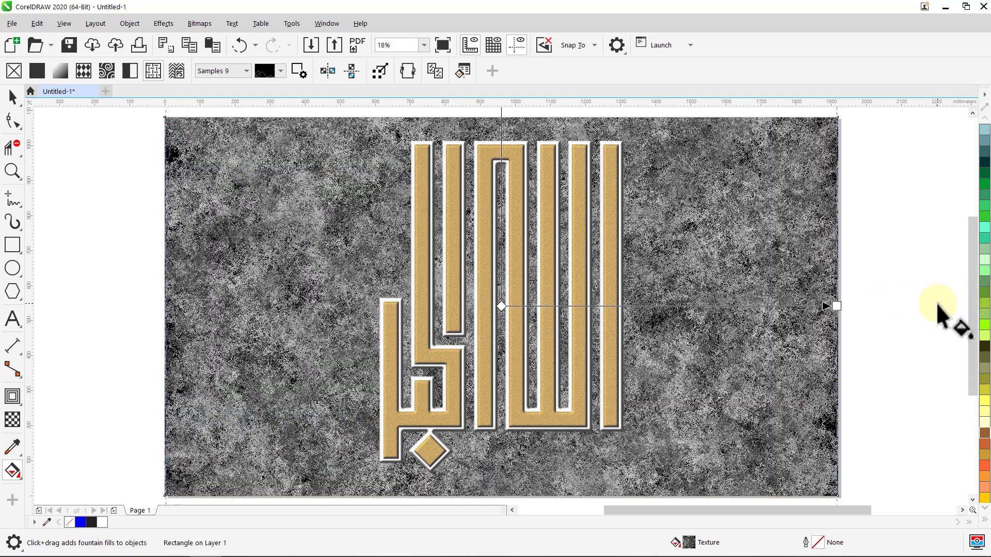
{"action": "key", "text": "space"}
{"action": "left_click", "coordinate": [938, 306]}
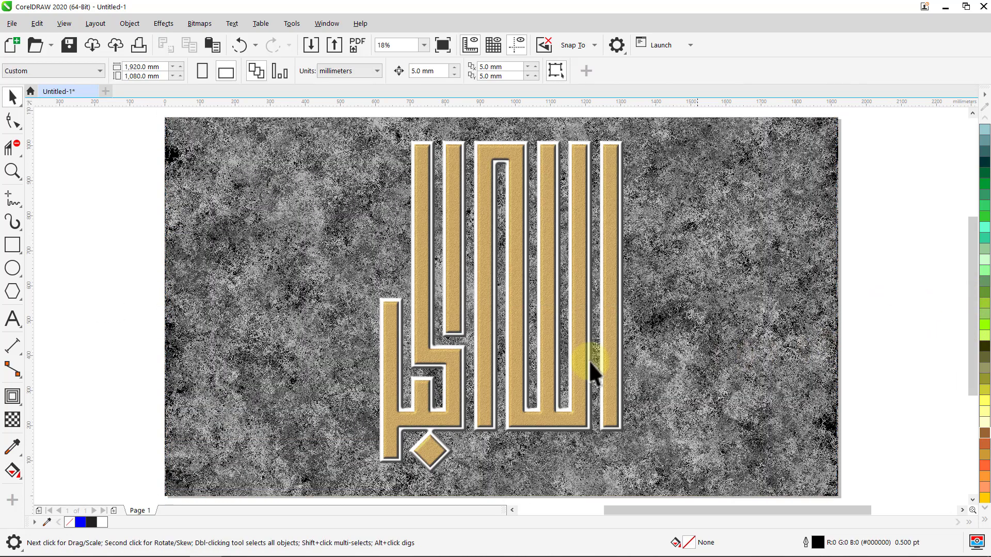
Set the textured rectangle's transparency merge mode to Subtract
{"action": "left_click", "coordinate": [234, 293]}
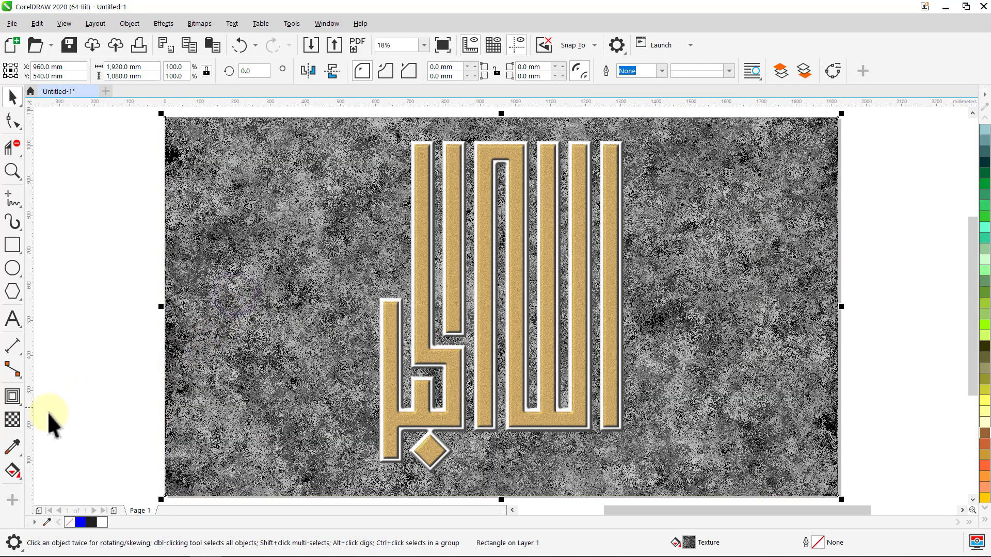
{"action": "left_click", "coordinate": [13, 419]}
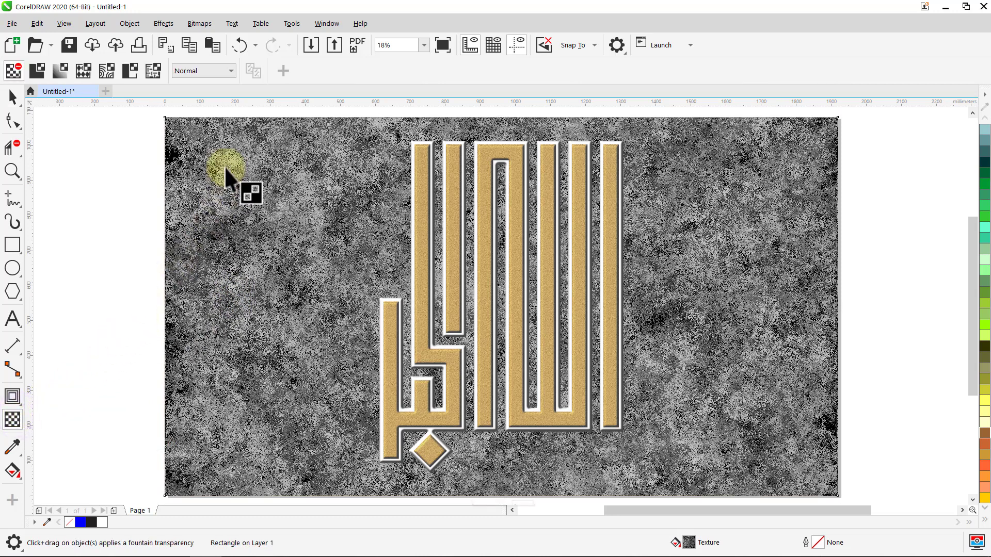
{"action": "left_click", "coordinate": [231, 72]}
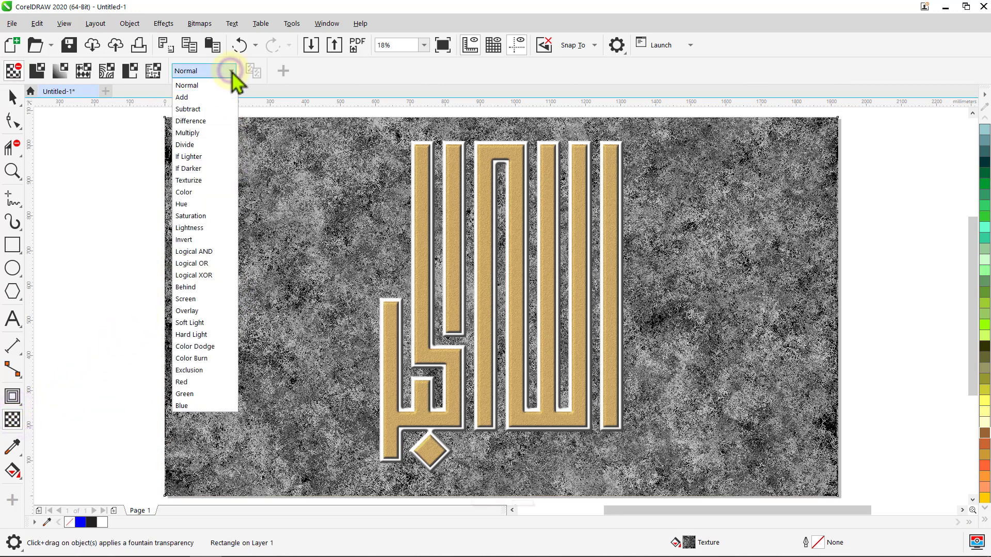
{"action": "left_click", "coordinate": [210, 109]}
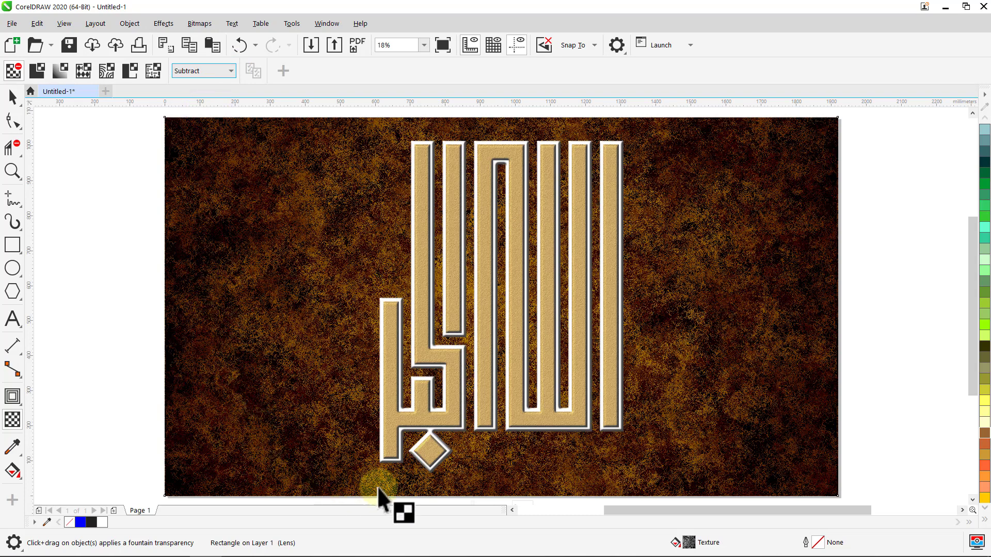
Apply a uniform transparency of 75 to the textured rectangle and deselect it
{"action": "left_click", "coordinate": [488, 504]}
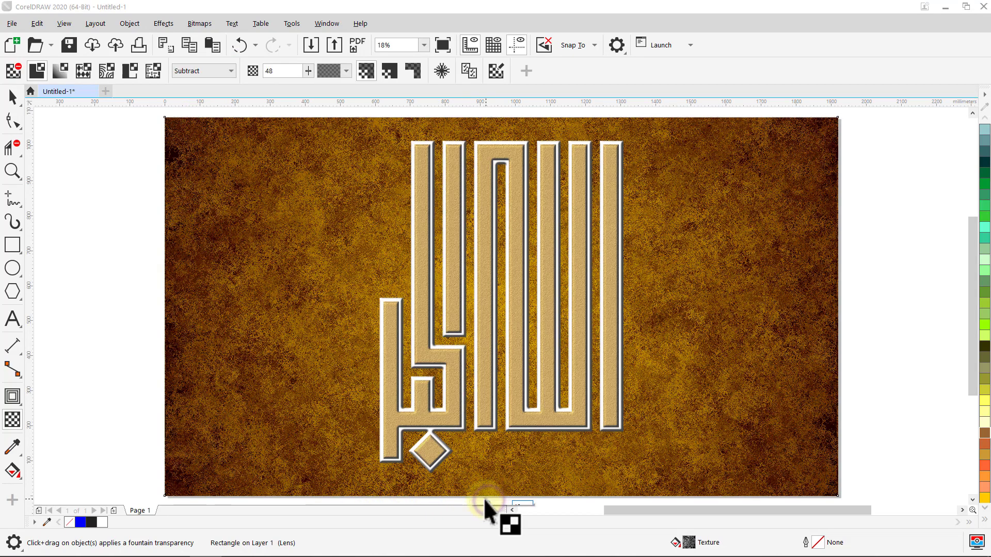
{"action": "left_click_drag", "start_coordinate": [280, 71], "coordinate": [261, 71]}
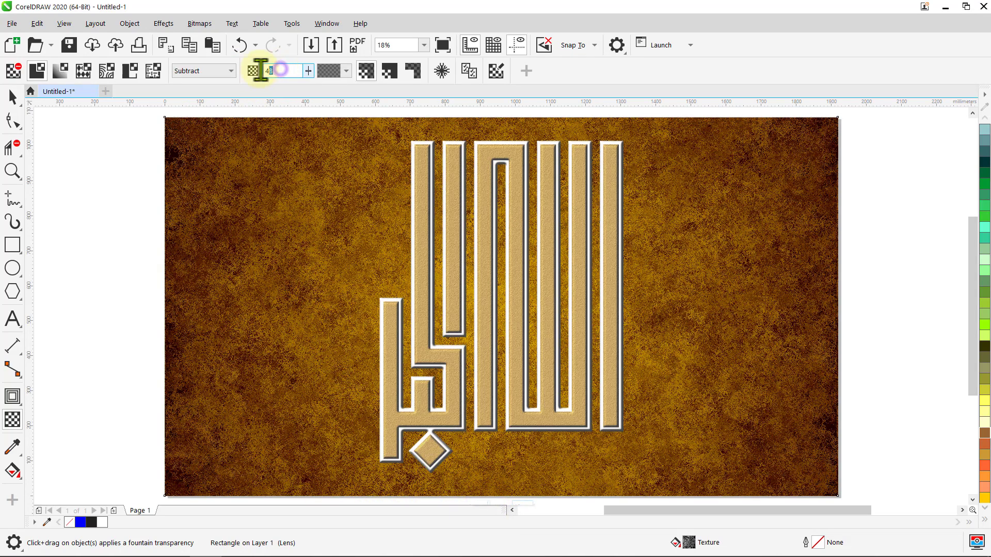
{"action": "type", "text": "75"}
{"action": "key", "text": "Return"}
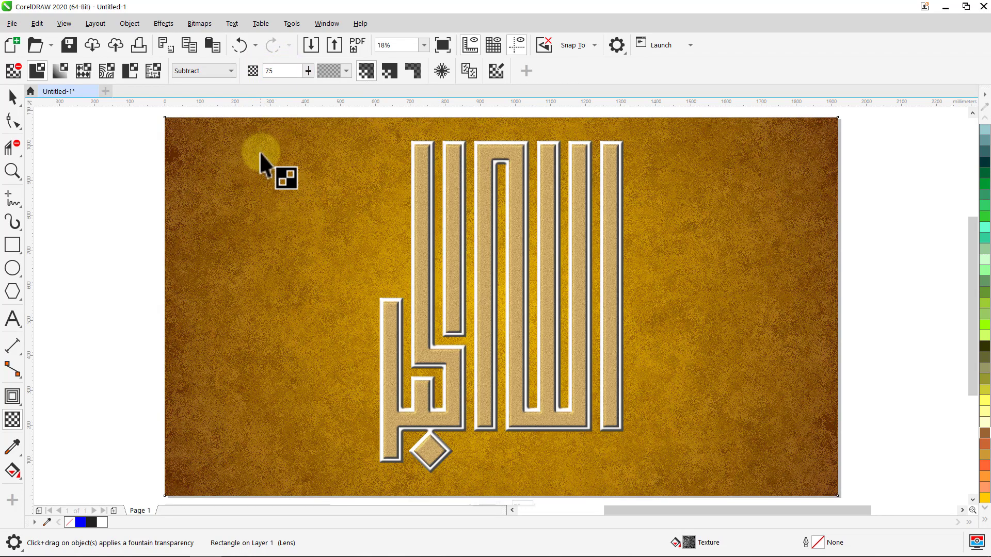
{"action": "left_click", "coordinate": [12, 96]}
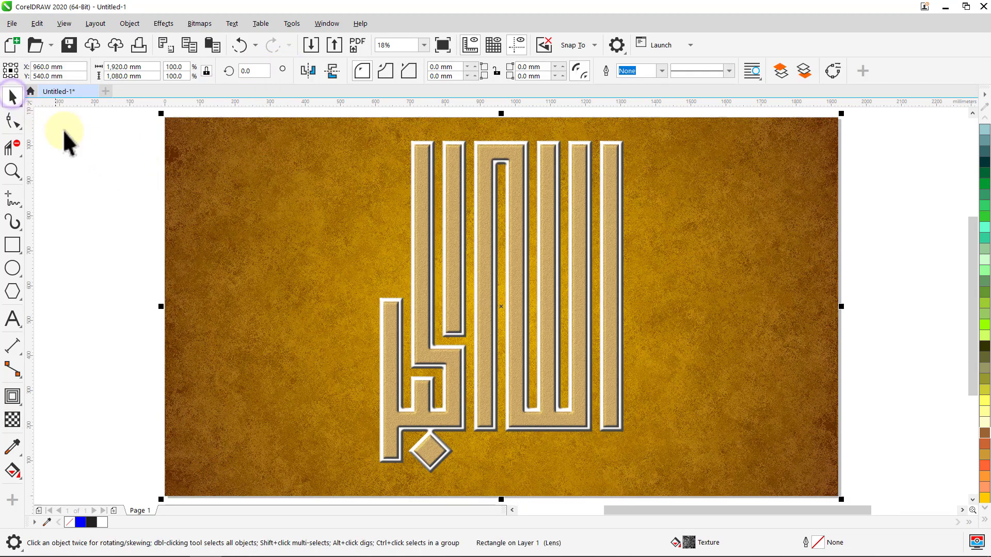
{"action": "left_click", "coordinate": [70, 135]}
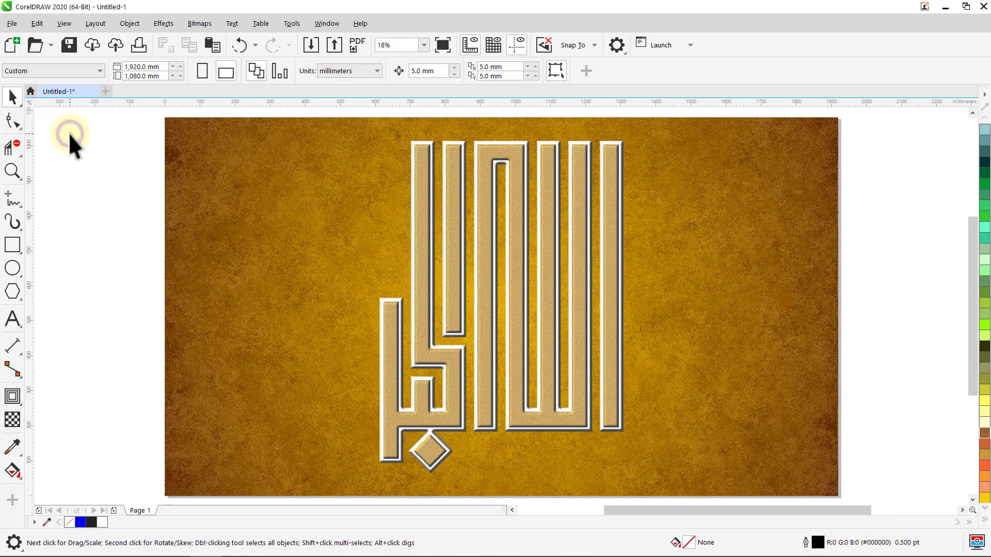
Add a drop shadow to the grouped maze design using the Flat Bottom Right preset
{"action": "left_click", "coordinate": [426, 241]}
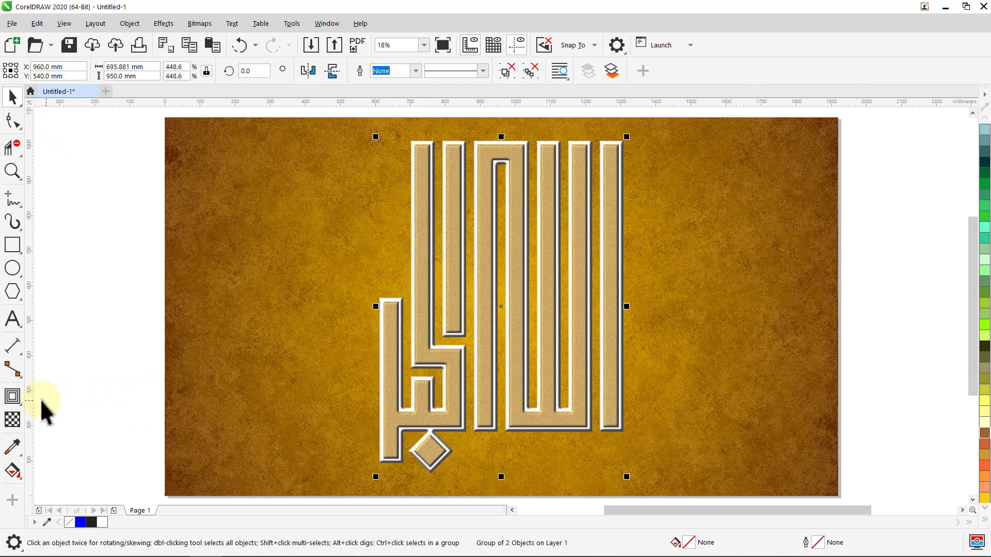
{"action": "left_click", "coordinate": [20, 407]}
{"action": "left_click", "coordinate": [60, 399]}
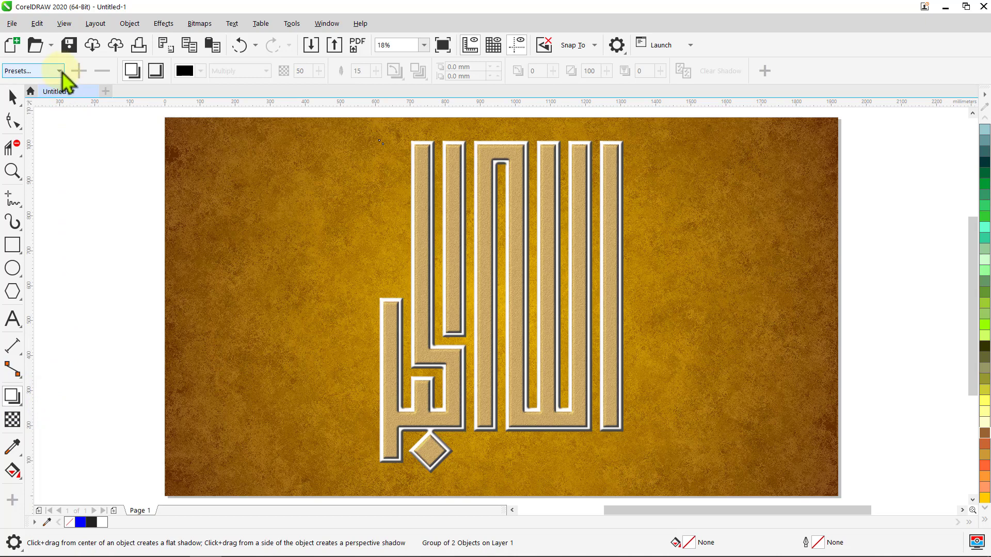
{"action": "left_click", "coordinate": [62, 72]}
{"action": "left_click", "coordinate": [61, 95]}
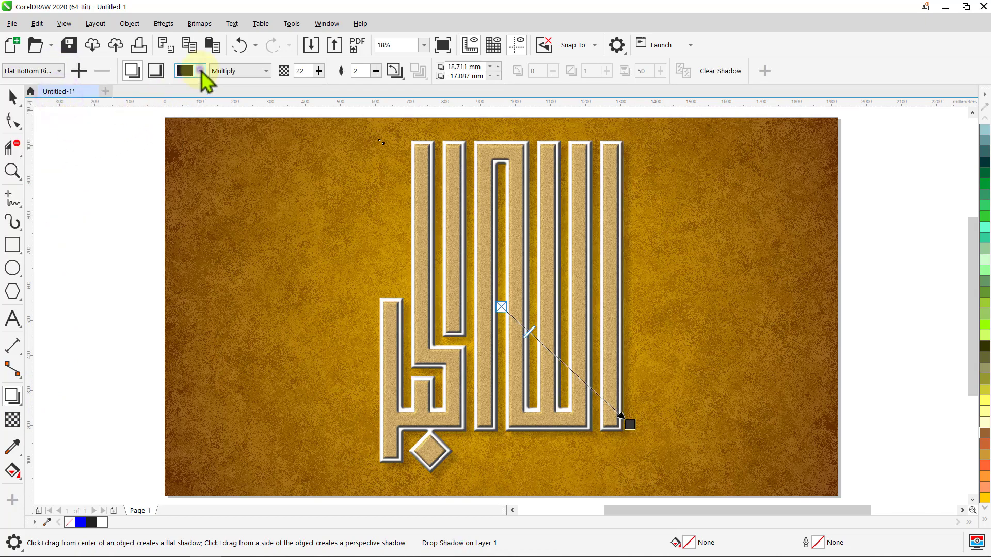
Change the drop shadow's color to Walnut (#663300) from the RGB Palette
{"action": "left_click", "coordinate": [201, 71]}
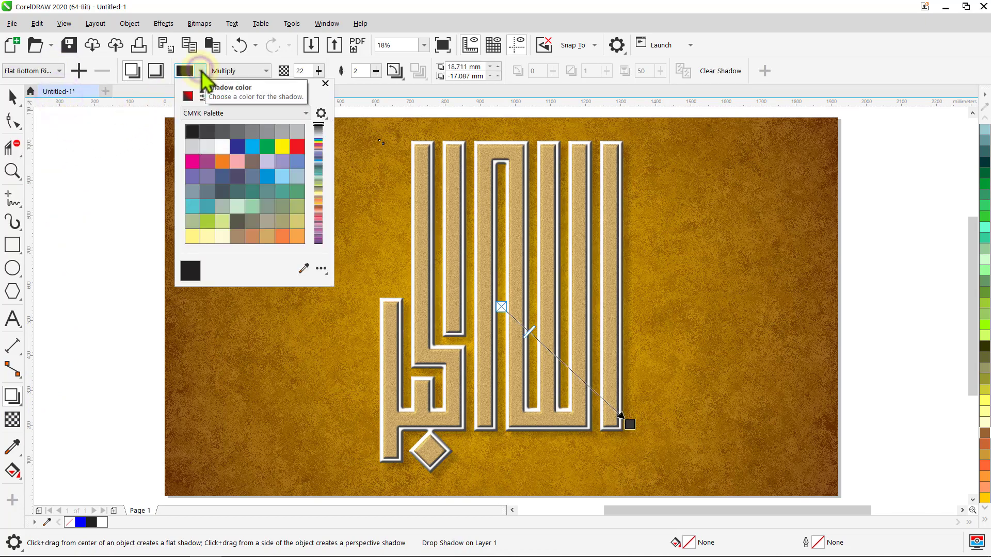
{"action": "left_click", "coordinate": [308, 114]}
{"action": "left_click", "coordinate": [249, 232]}
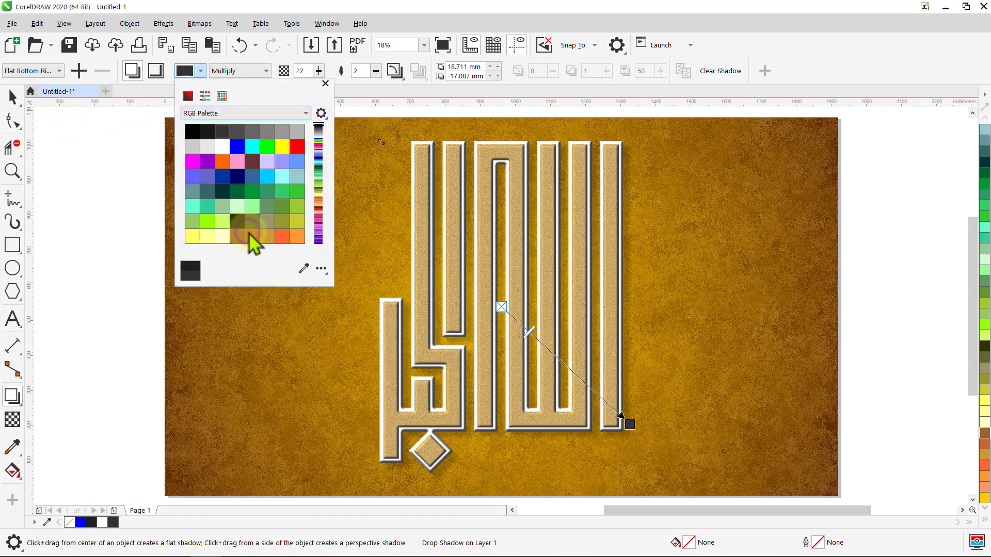
{"action": "scroll", "coordinate": [252, 209], "scroll_direction": "down", "scroll_amount": 2}
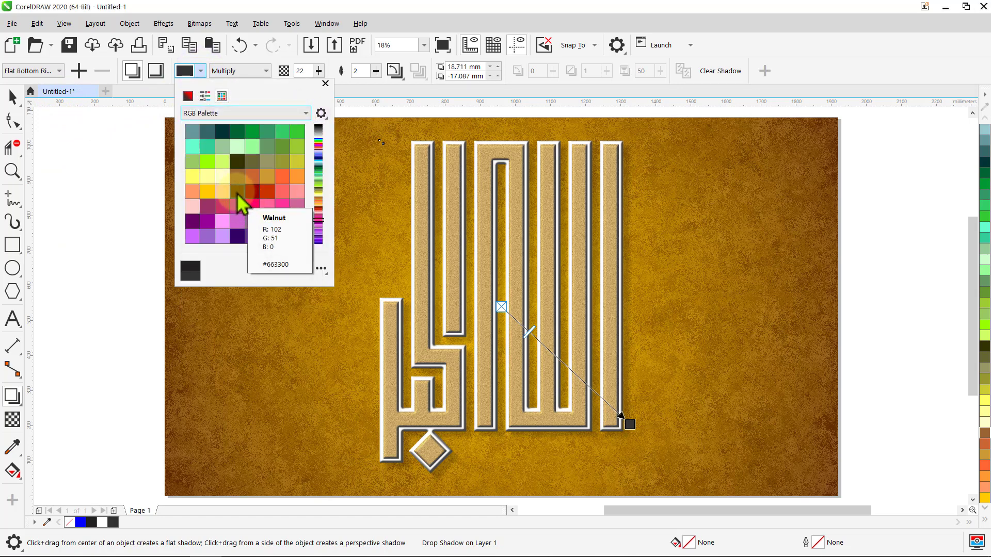
{"action": "left_click", "coordinate": [237, 193]}
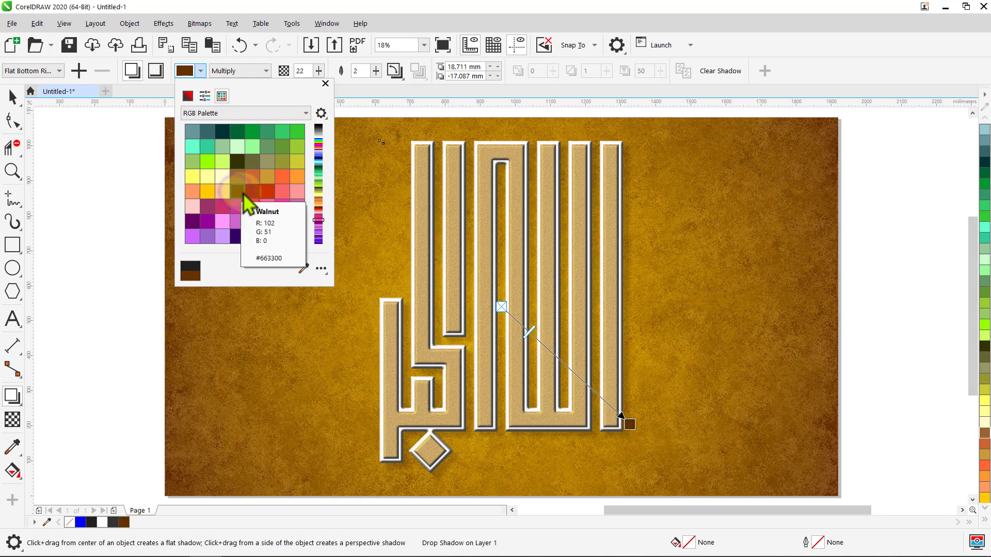
{"action": "left_click", "coordinate": [325, 84]}
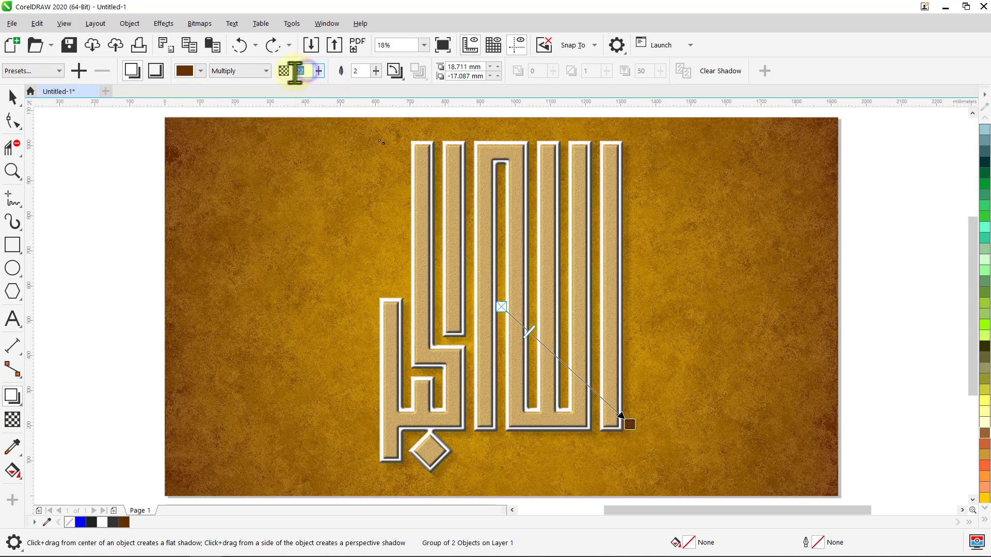
Set the drop shadow's opacity to 25 and deselect the maze design
{"action": "type", "text": "25"}
{"action": "key", "text": "Return"}
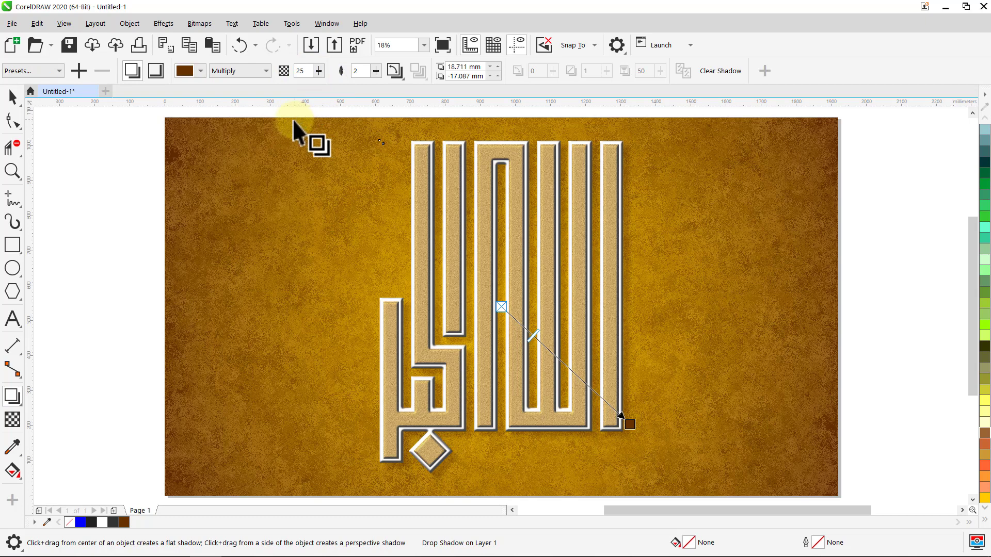
{"action": "left_click", "coordinate": [12, 98]}
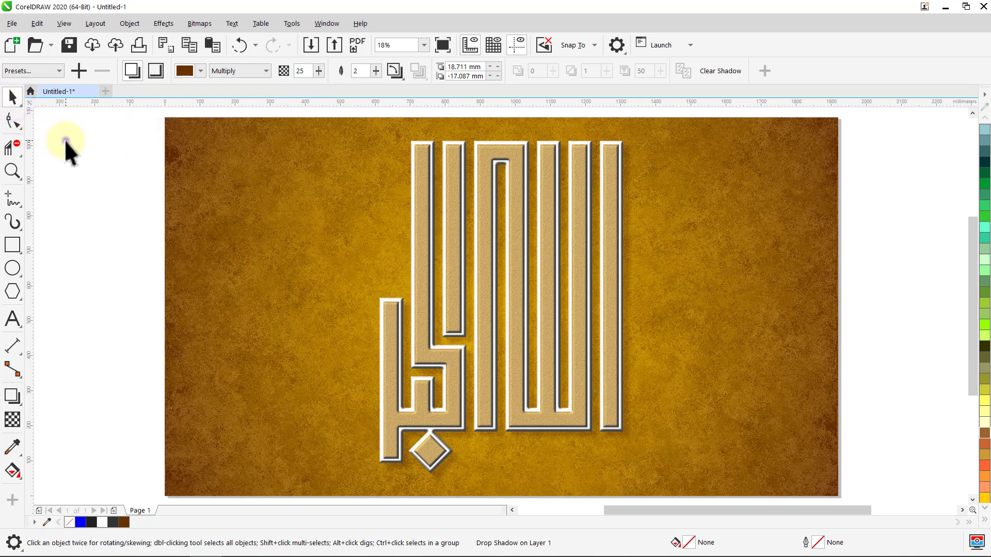
{"action": "left_click", "coordinate": [64, 139]}
Group all objects on the page, clear the selection and show the finished design in full-screen preview
{"action": "key", "text": "ctrl+a"}
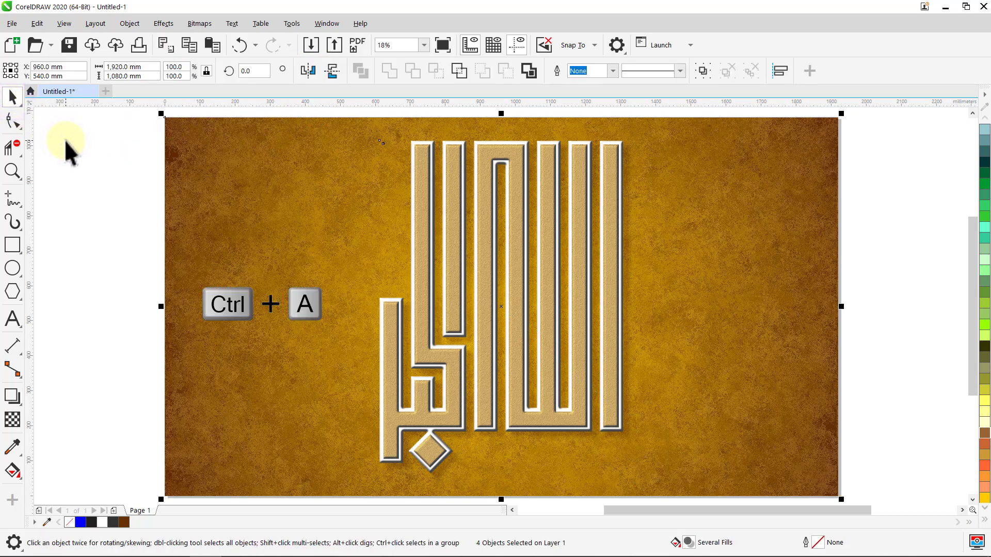
{"action": "key", "text": "ctrl+g"}
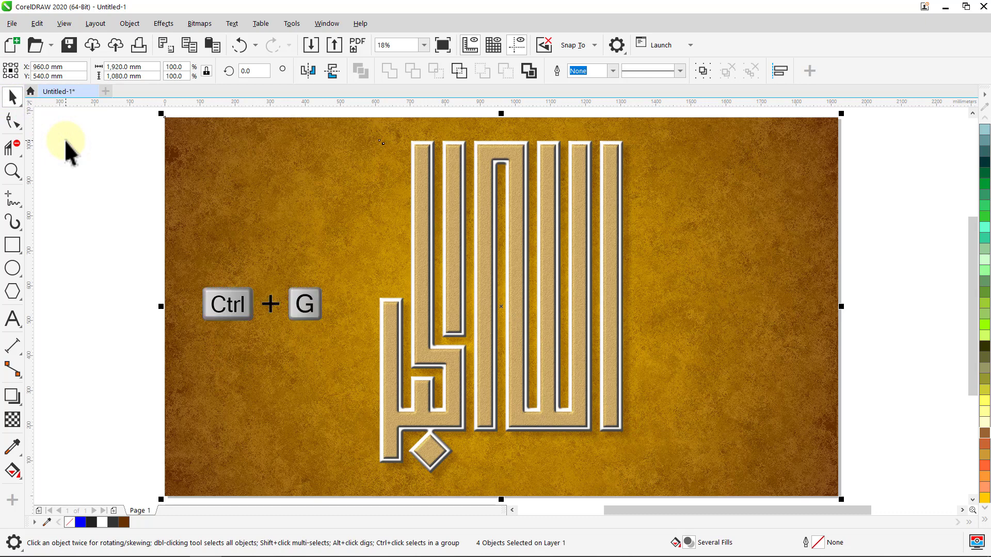
{"action": "left_click", "coordinate": [64, 139]}
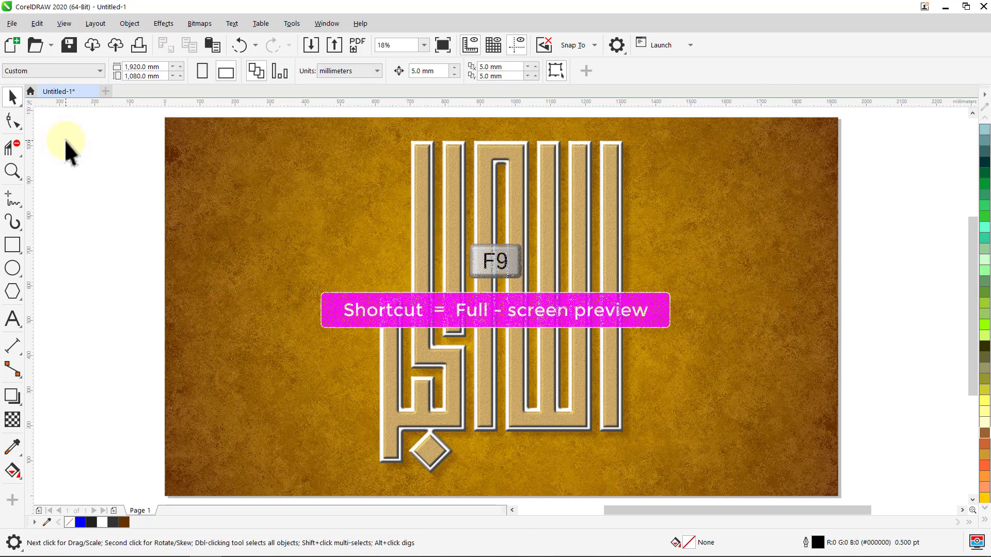
{"action": "key", "text": "F9"}
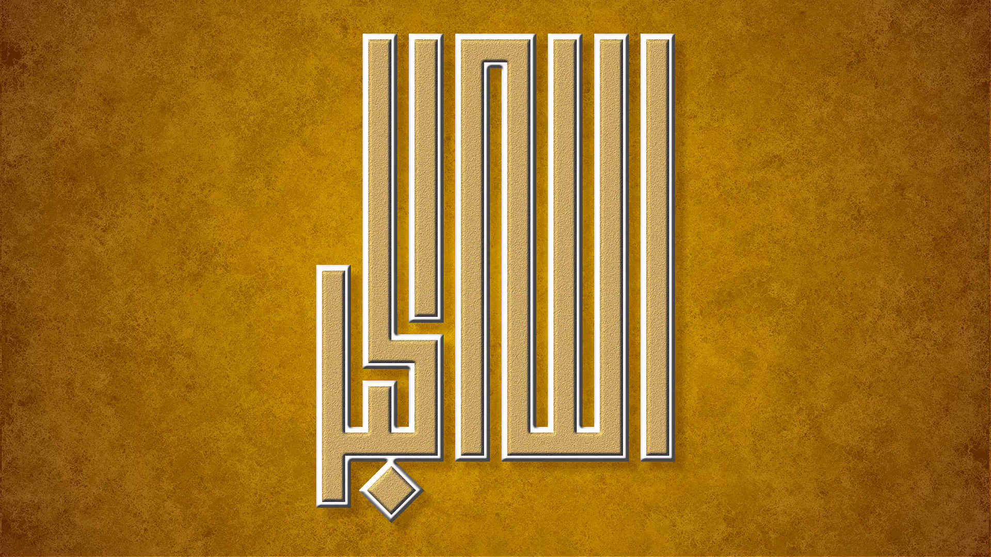